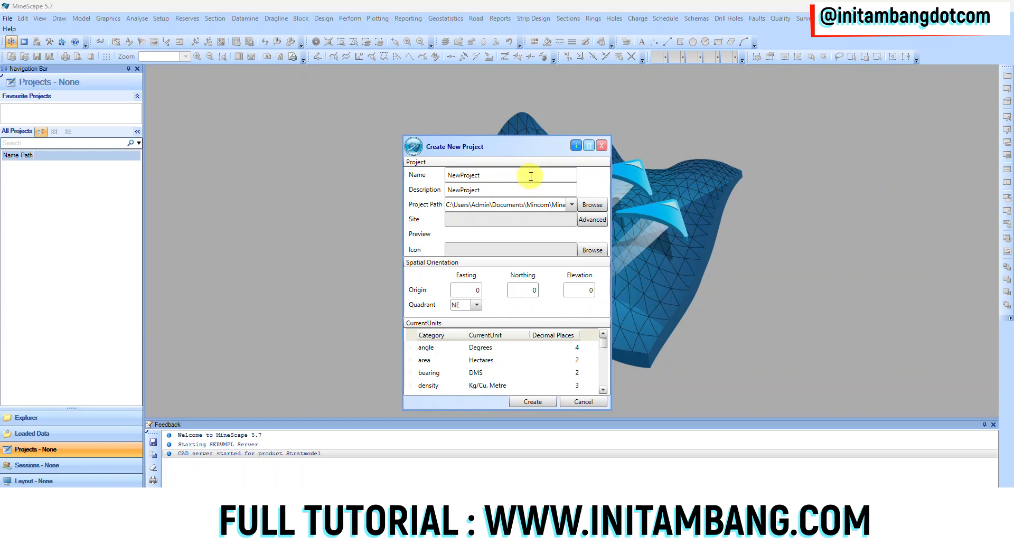
Enter "Minescape Coal" as both the name and the description of the new project
double_click(530, 176)
text(Minescape Coal)
key(ctrl+a)
key(ctrl+c)
double_click(520, 190)
key(ctrl+v)
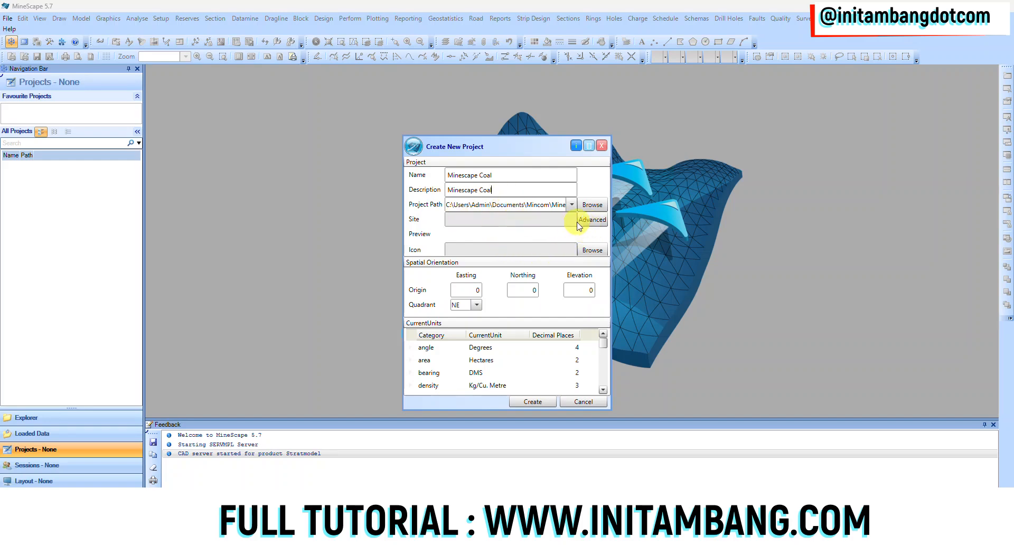
Leave the project icon unset and choose NE as the quadrant for the spatial orientation
click(603, 250)
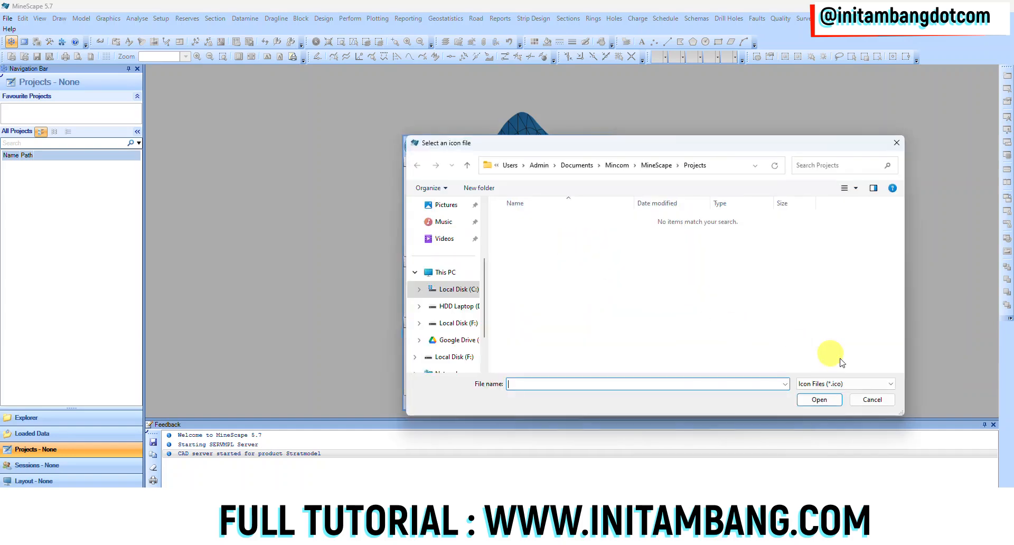
click(872, 400)
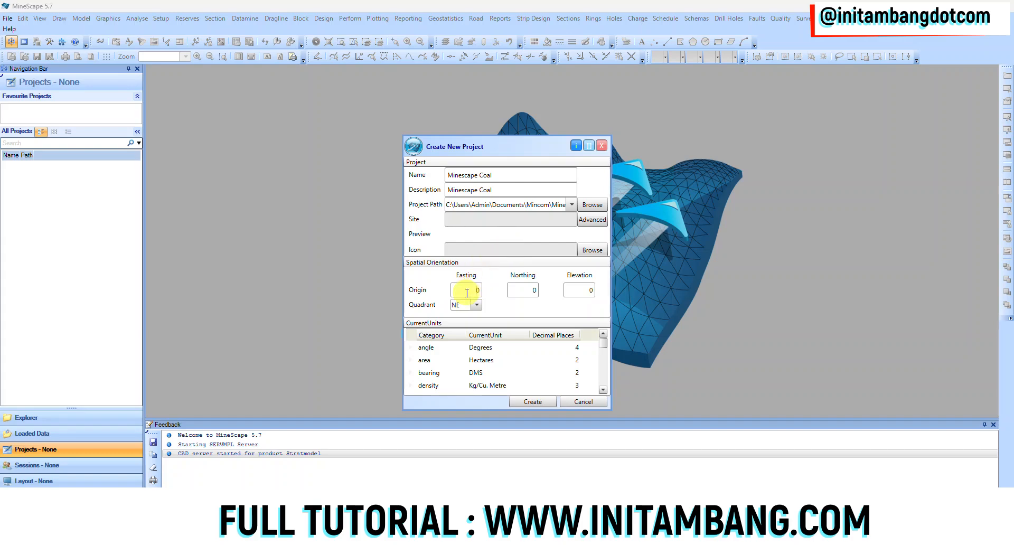
click(581, 292)
click(477, 305)
click(469, 318)
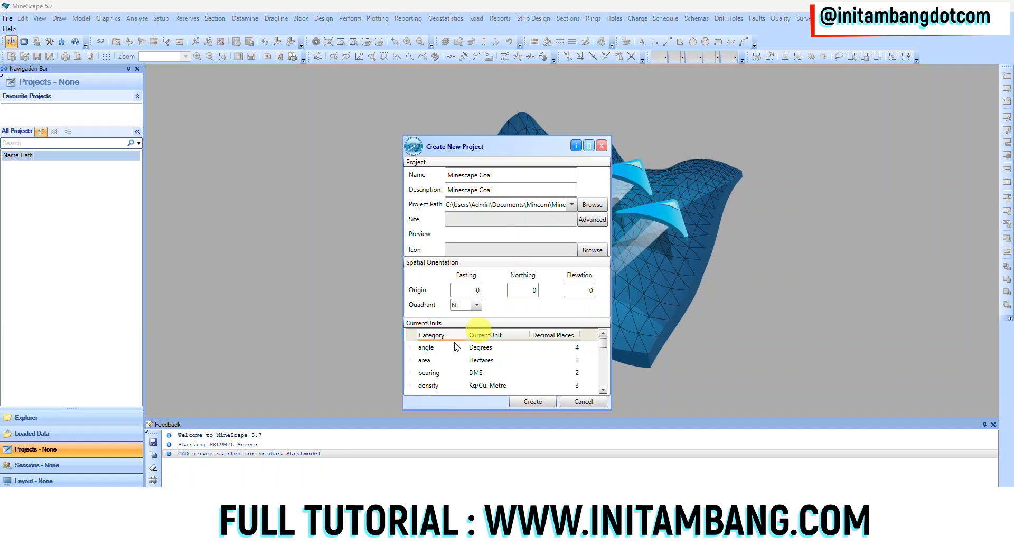
Set the project's area unit to Sq. Metres
click(455, 361)
click(473, 362)
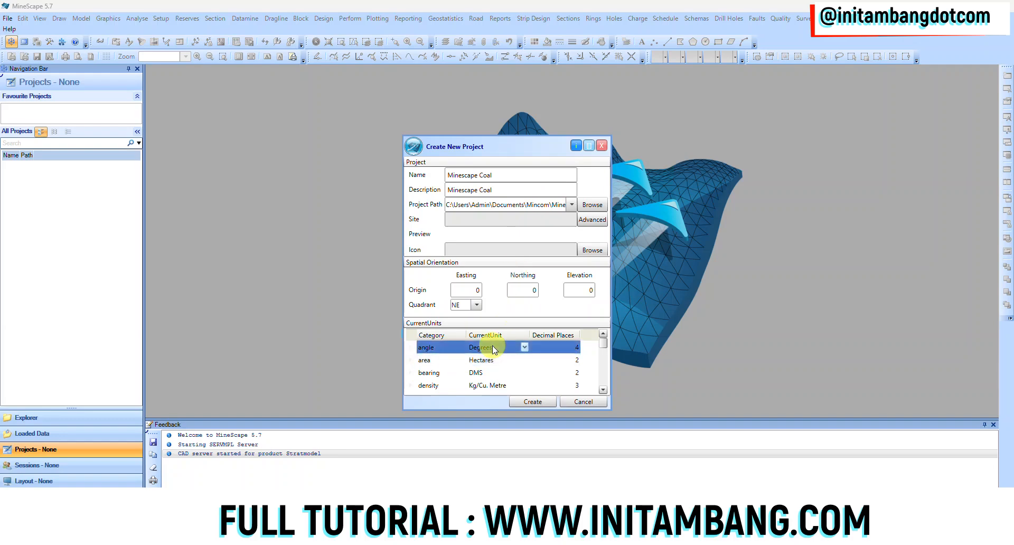
scroll(492, 362, down, 5)
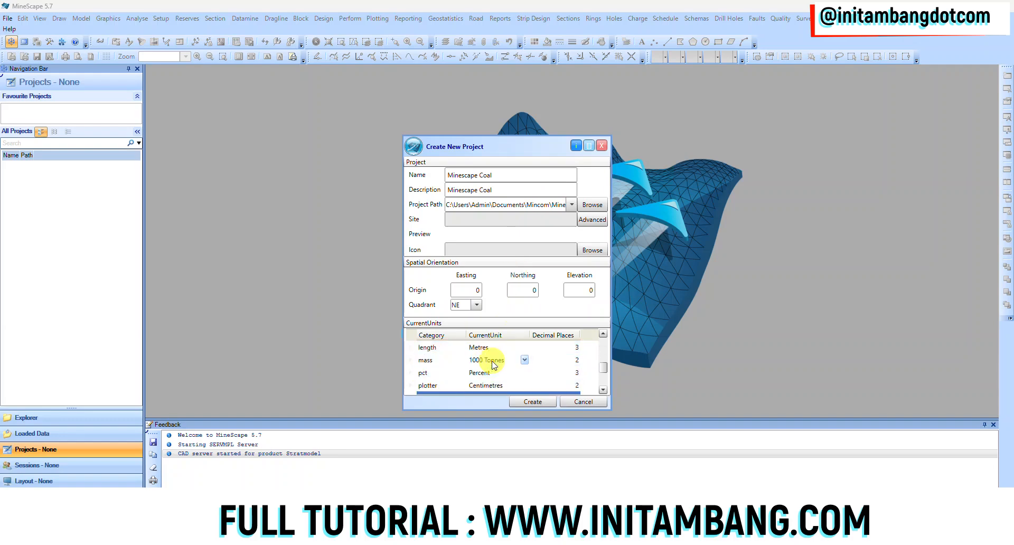
scroll(490, 376, up, 5)
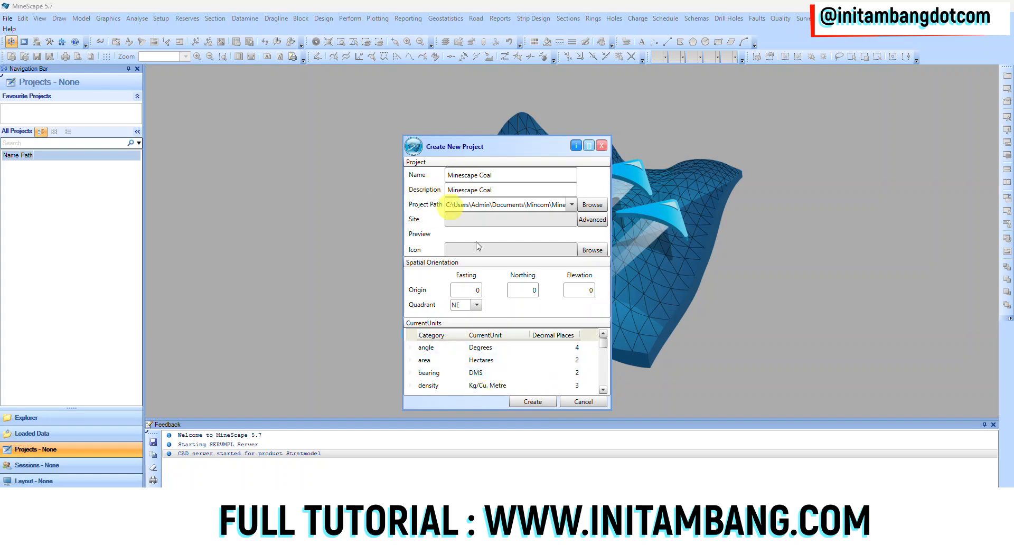
click(543, 349)
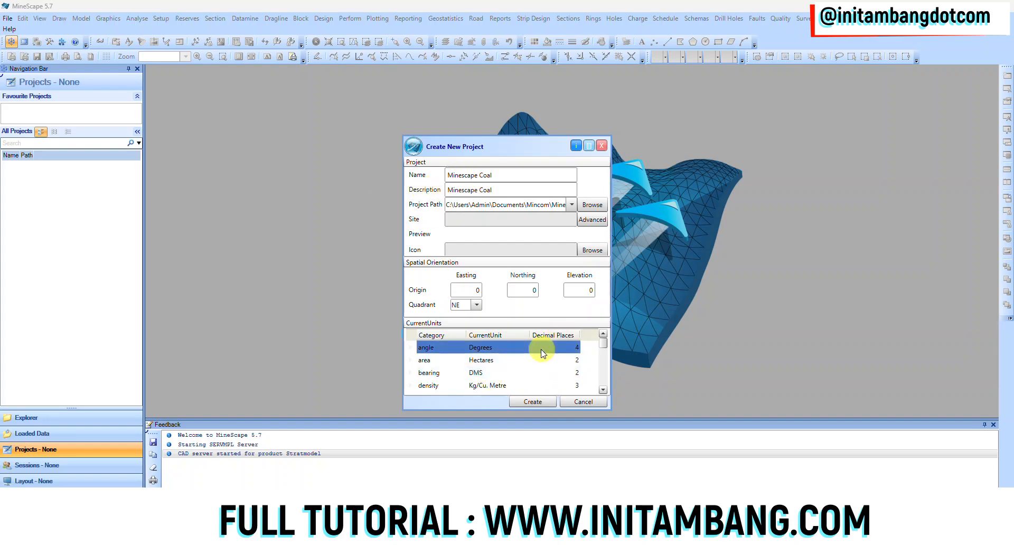
click(517, 354)
click(522, 362)
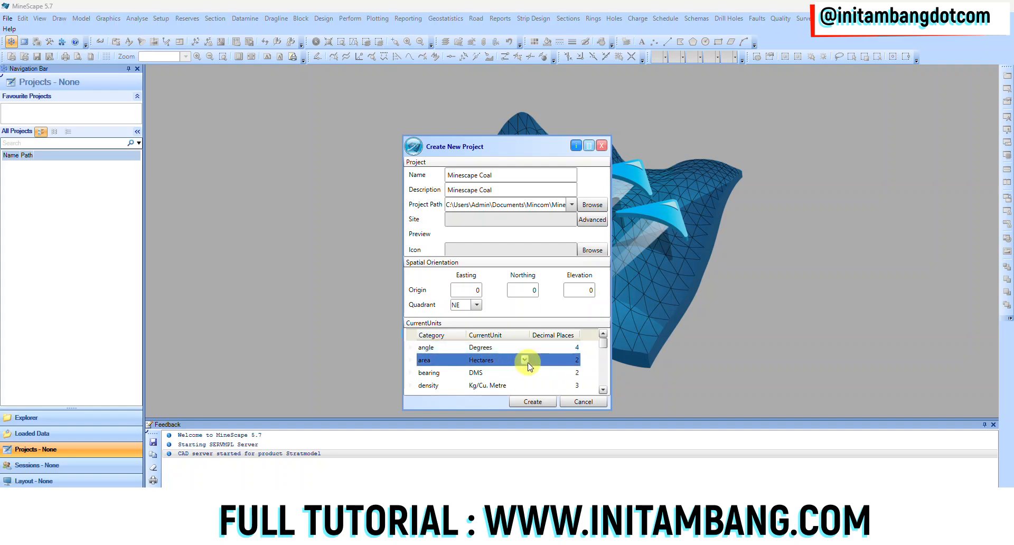
click(526, 362)
click(525, 360)
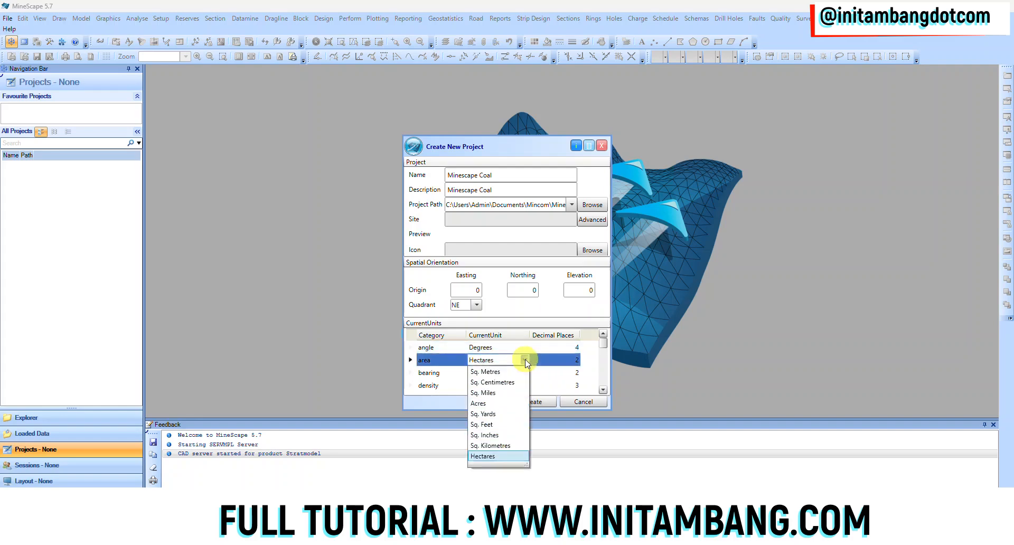
click(510, 371)
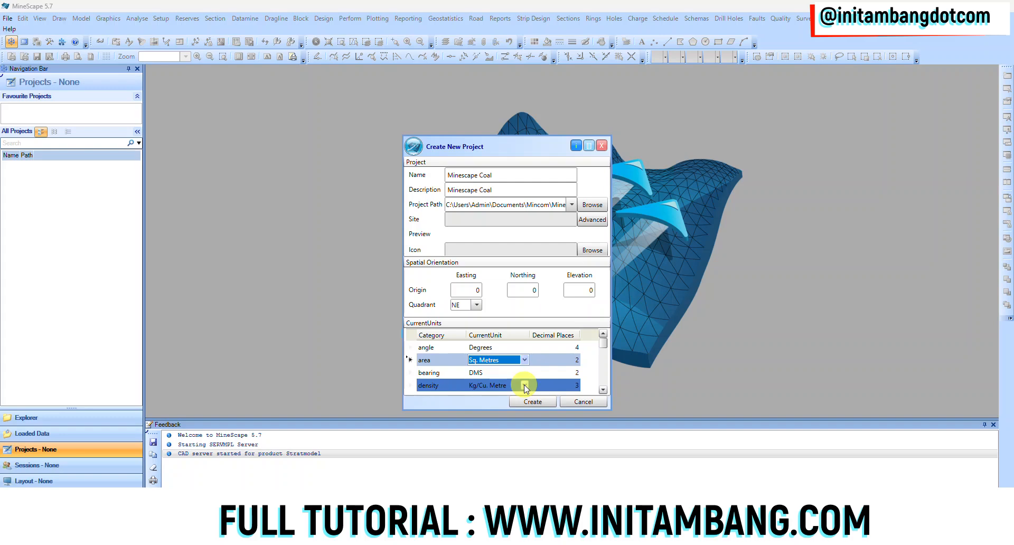
Set the density unit to Tonnes/Cu. Metre and the energy unit to kcal
click(525, 385)
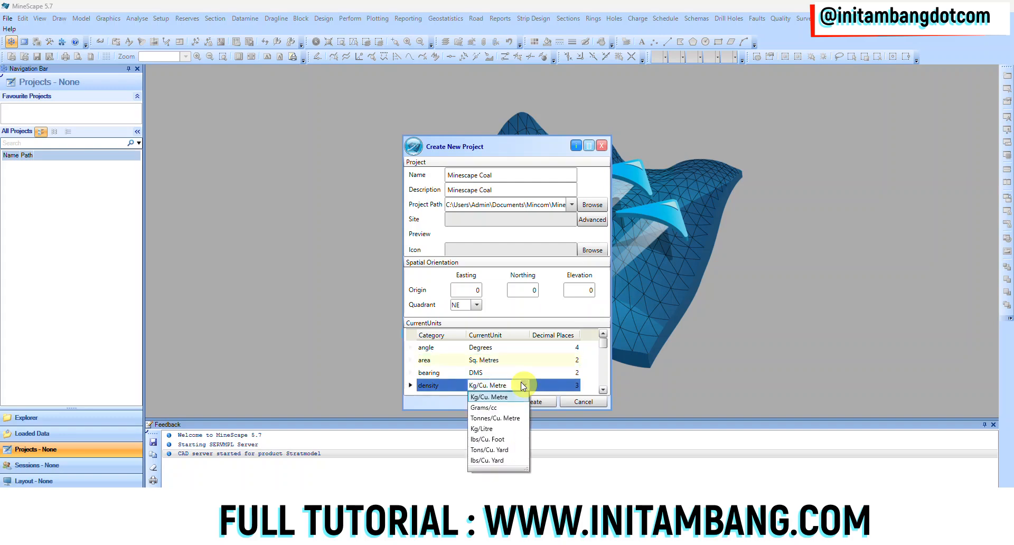
click(503, 418)
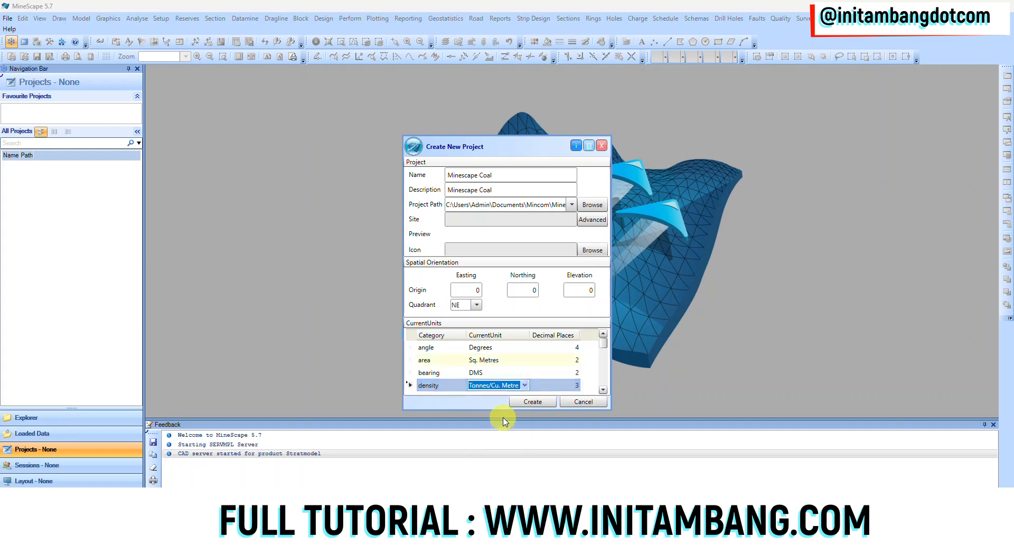
click(603, 389)
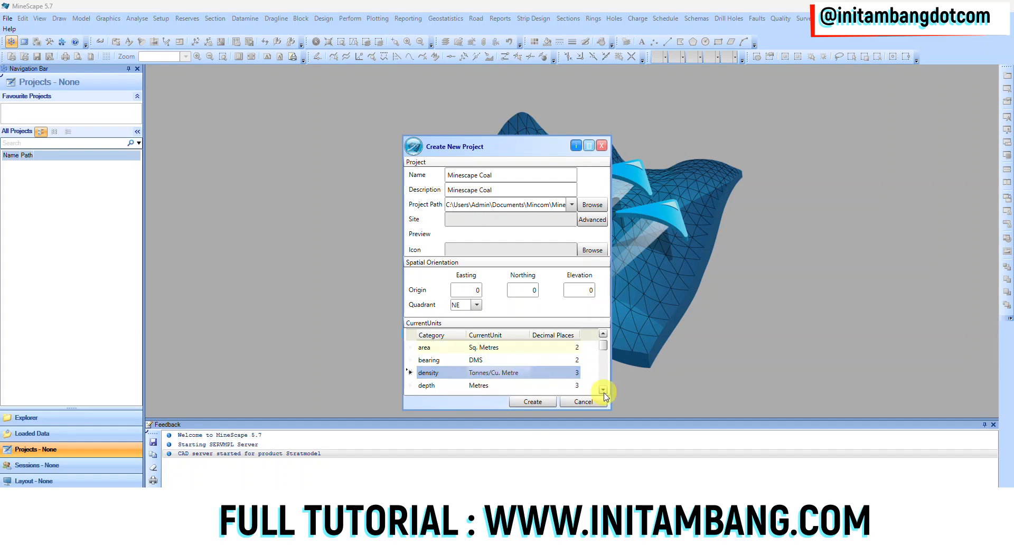
click(604, 391)
click(604, 391)
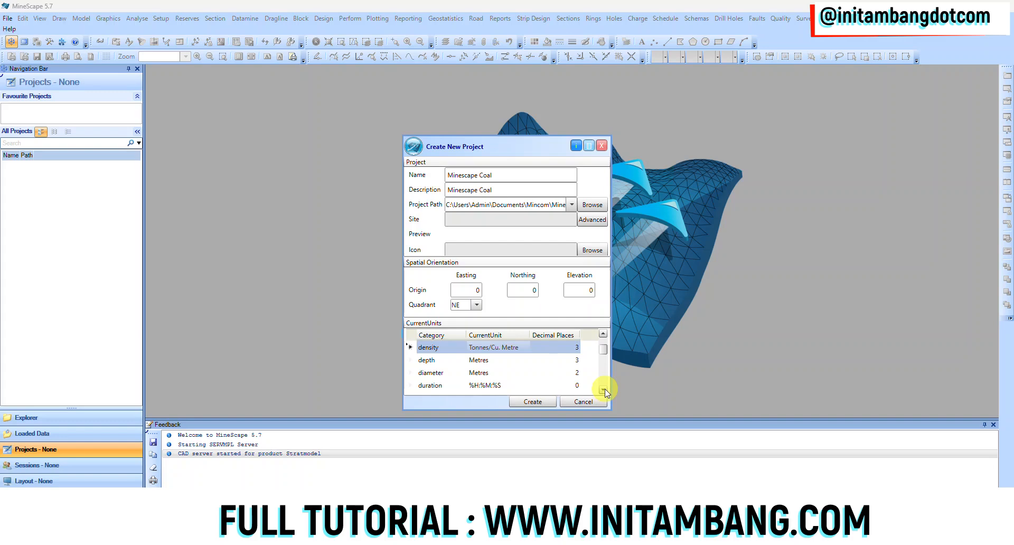
click(604, 391)
click(604, 391)
click(523, 373)
click(522, 372)
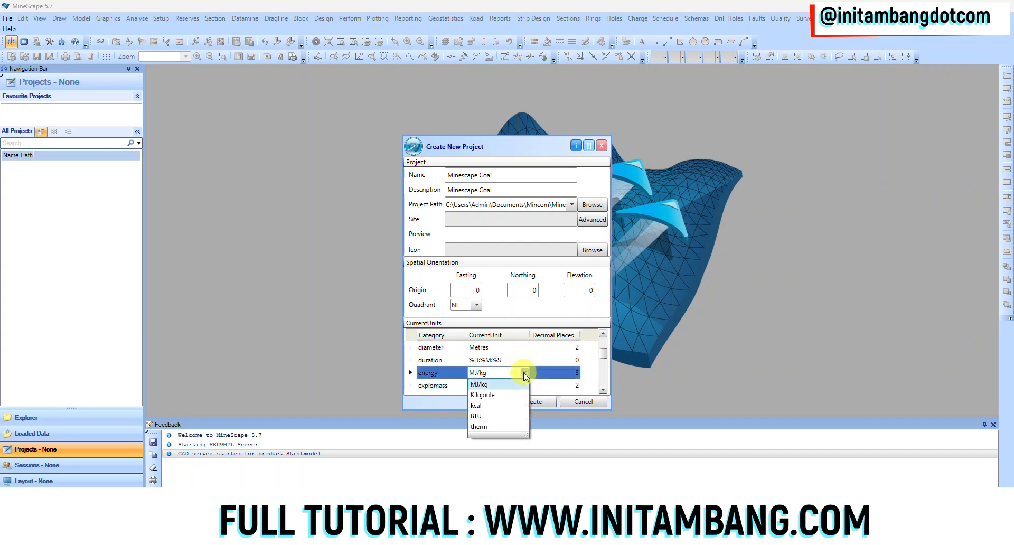
click(499, 406)
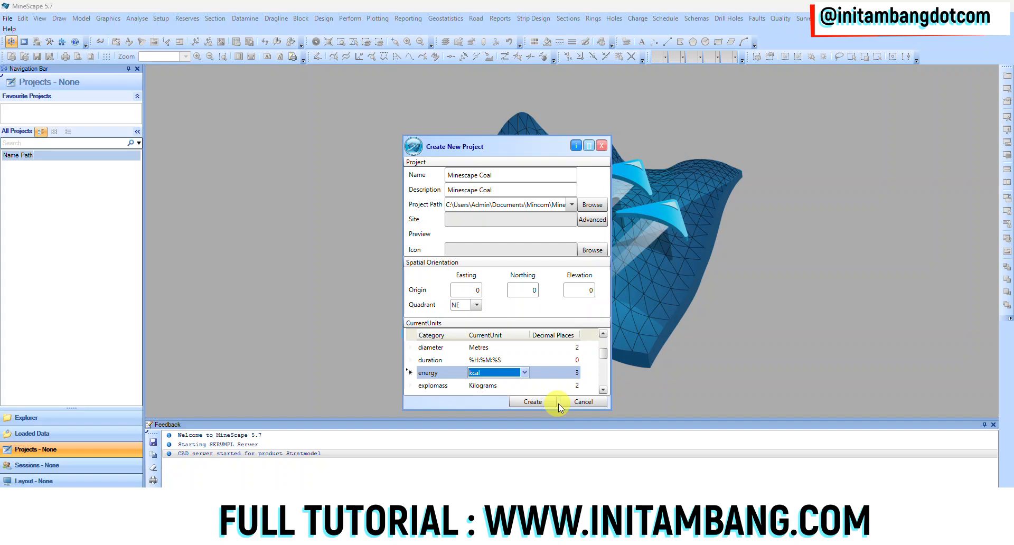
Set the grade unit to Percent, leaving the geophysics unit at none
click(603, 390)
click(602, 390)
click(603, 390)
click(603, 390)
click(498, 359)
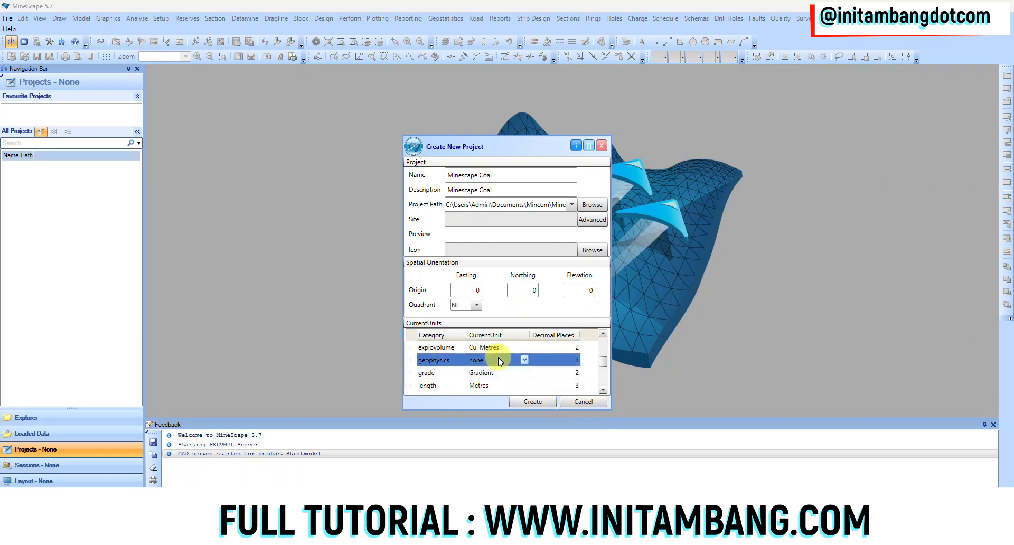
click(525, 361)
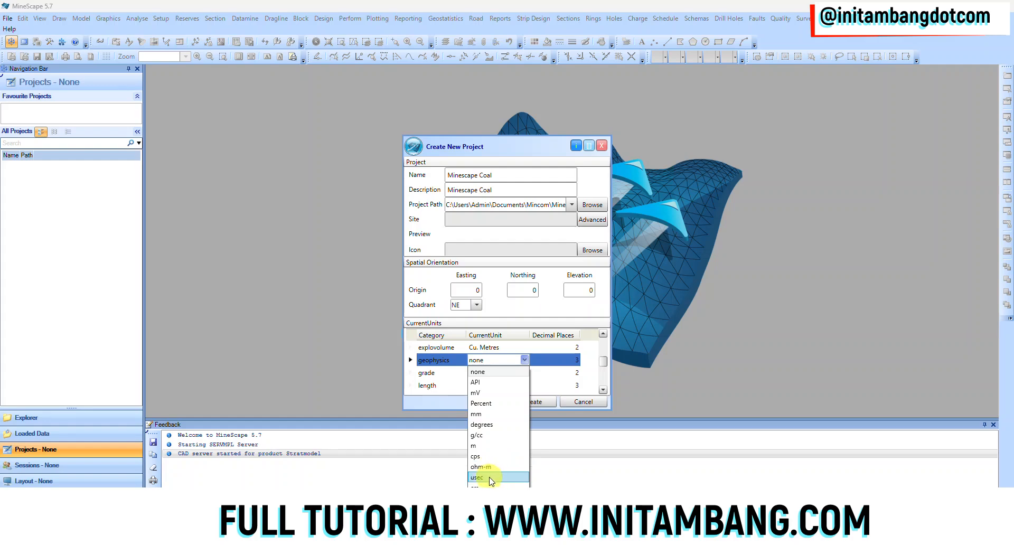
click(526, 325)
click(502, 374)
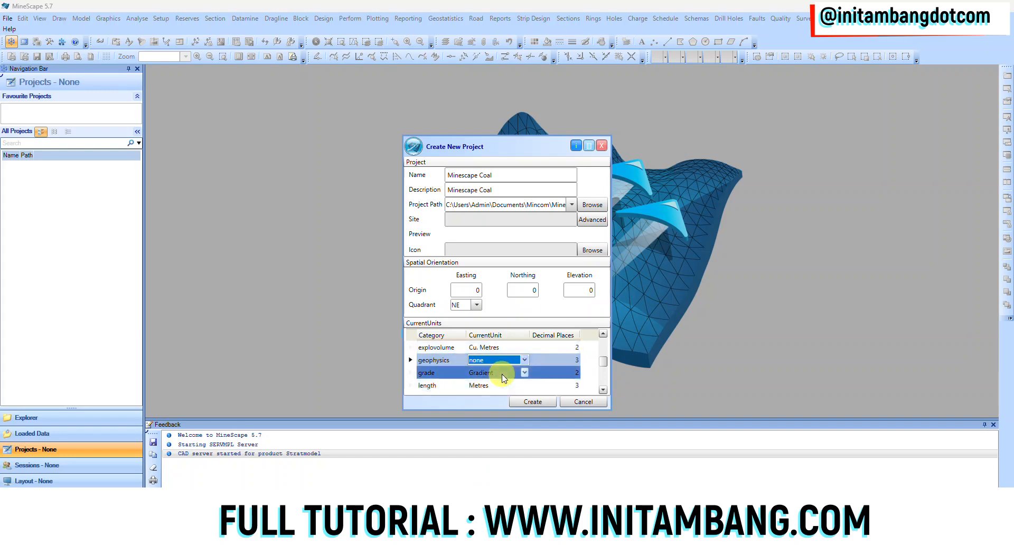
click(523, 373)
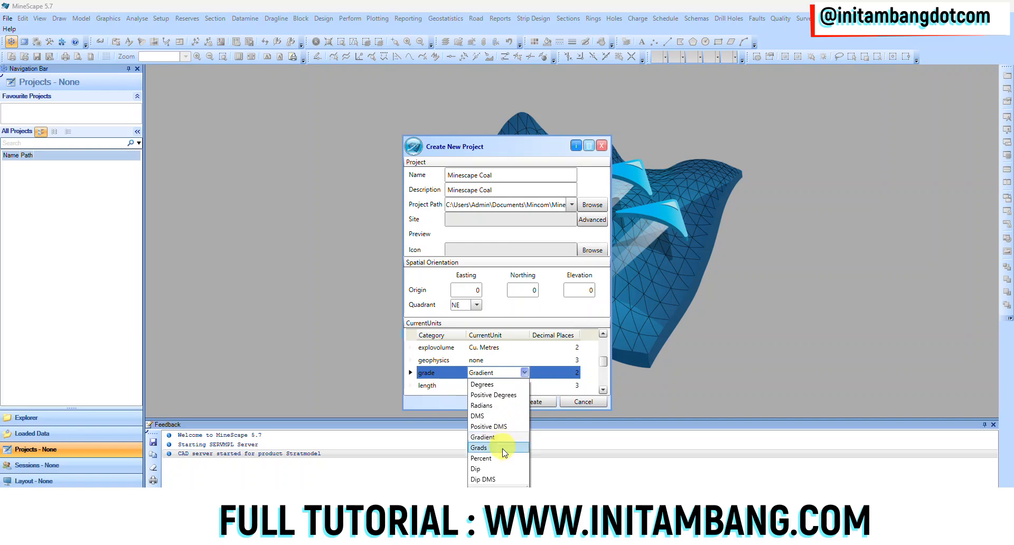
click(491, 458)
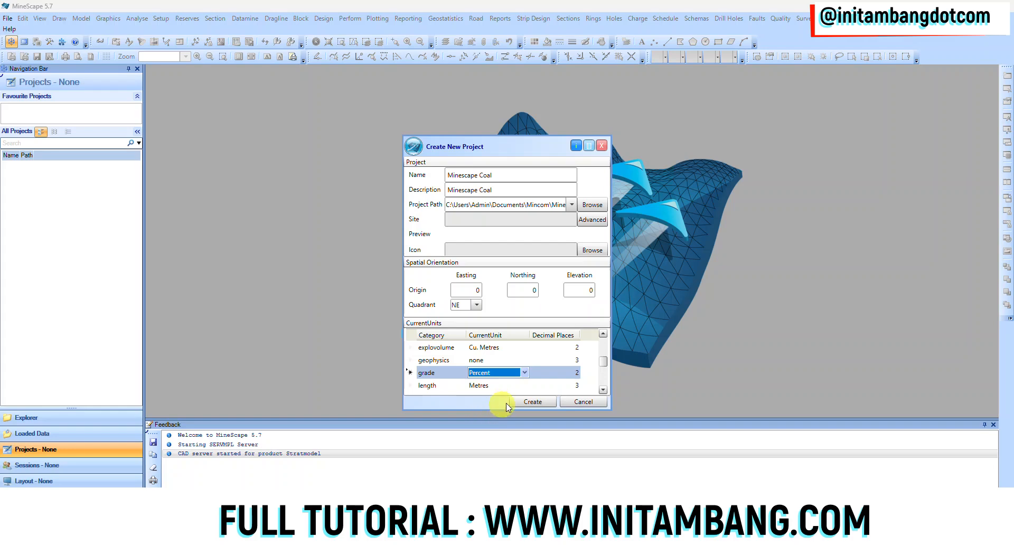
Set the project's mass unit to Tonnes
click(515, 382)
click(506, 384)
click(602, 390)
click(603, 390)
click(508, 373)
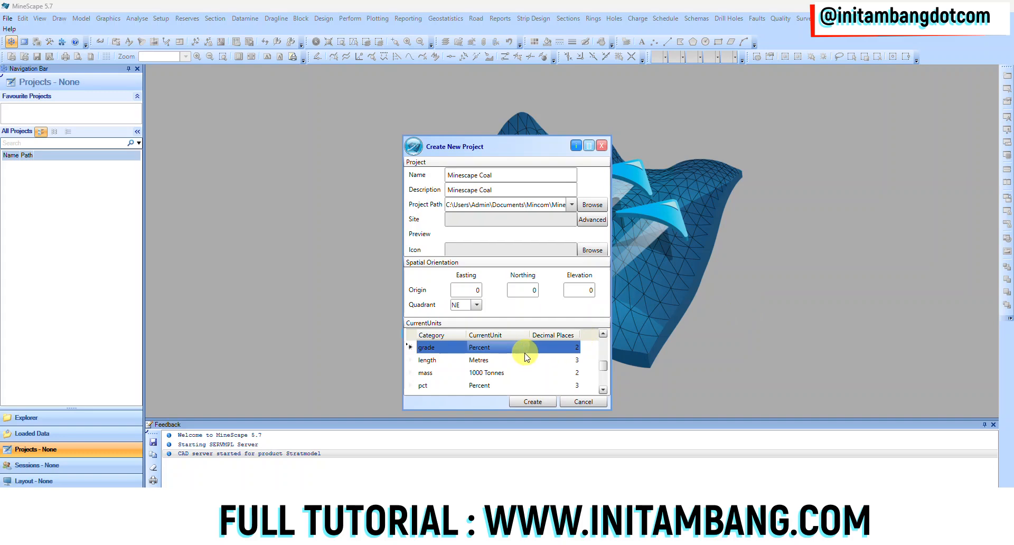
click(458, 372)
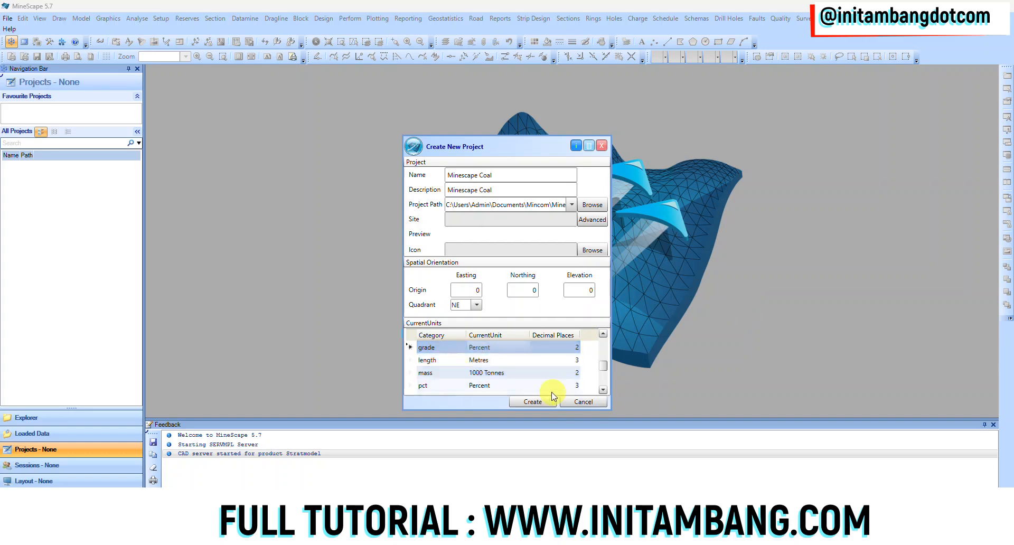
click(522, 373)
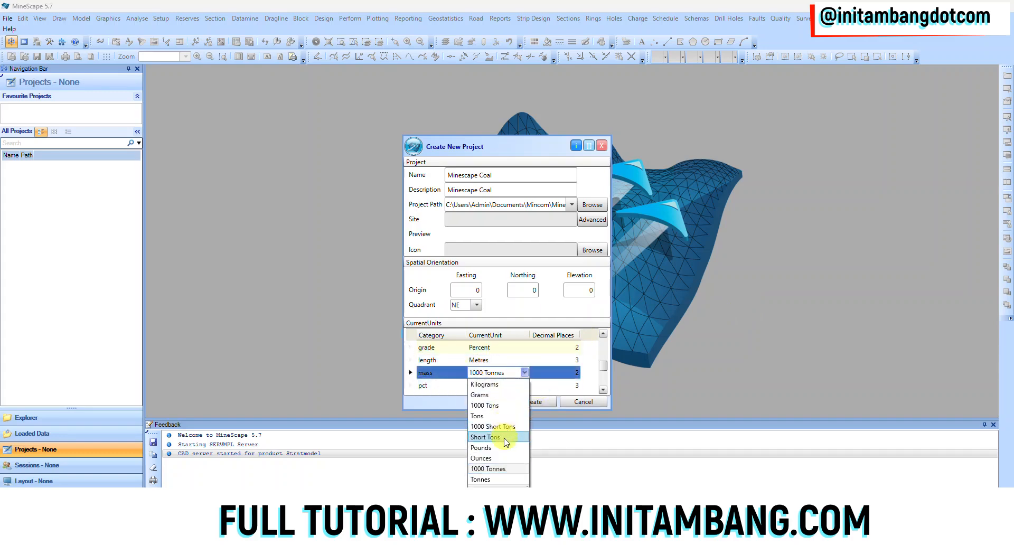
click(497, 479)
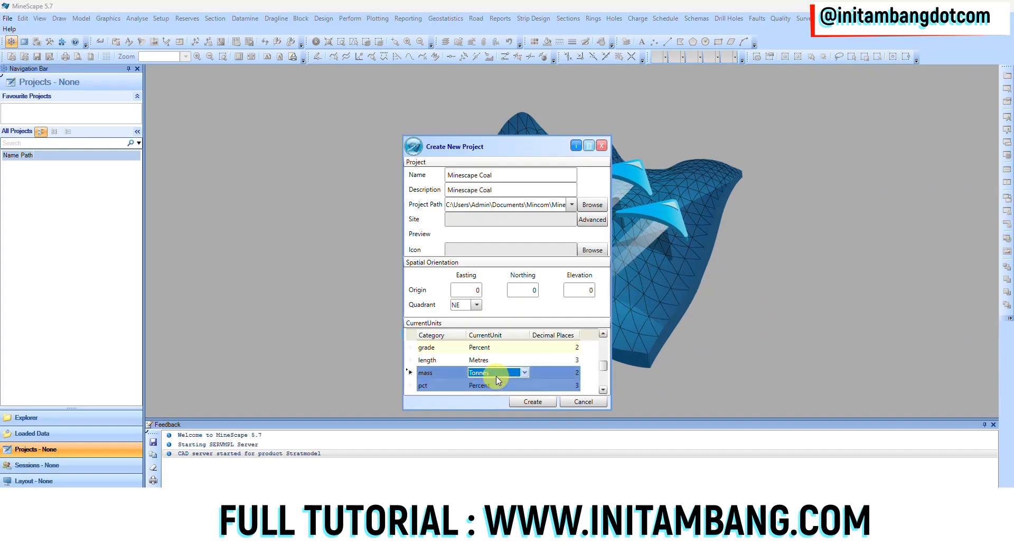
Set the volume unit to Cu. Metres and create the project
scroll(563, 378, down, 2)
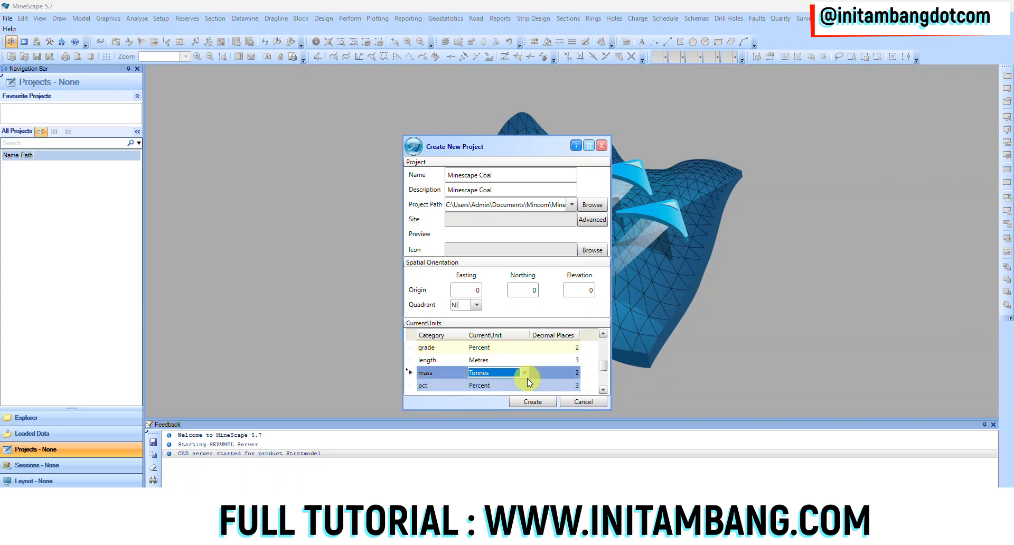
scroll(527, 378, down, 1)
click(515, 386)
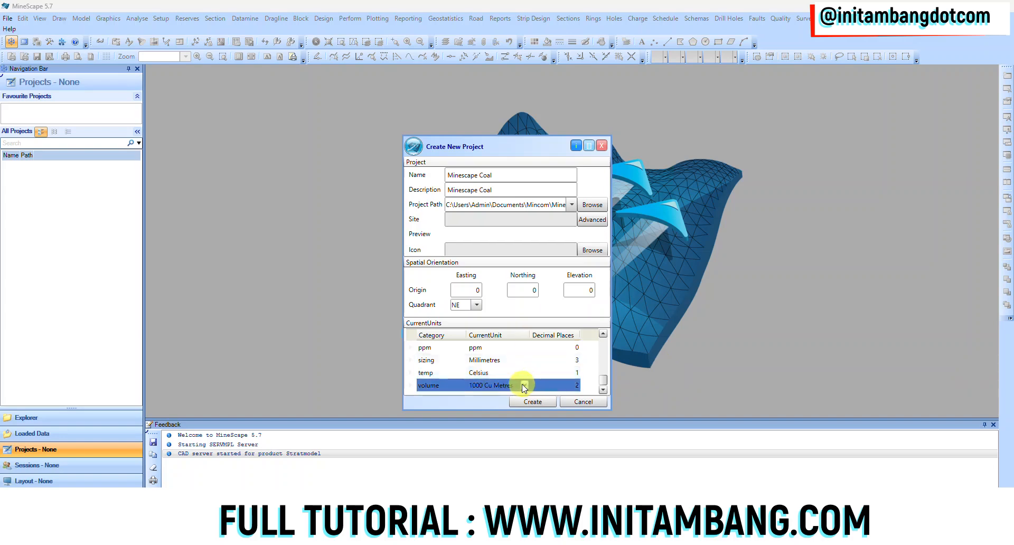
click(525, 386)
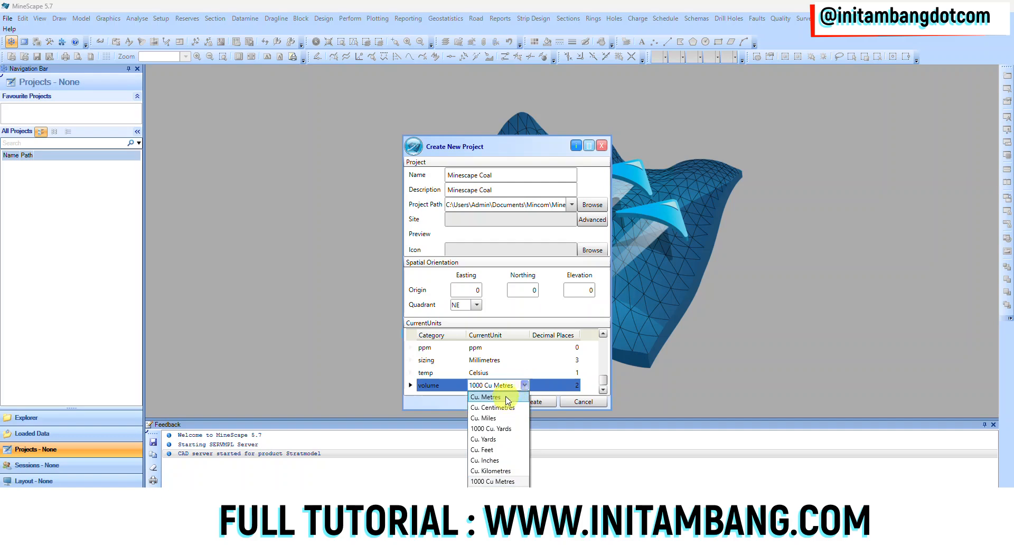
click(508, 402)
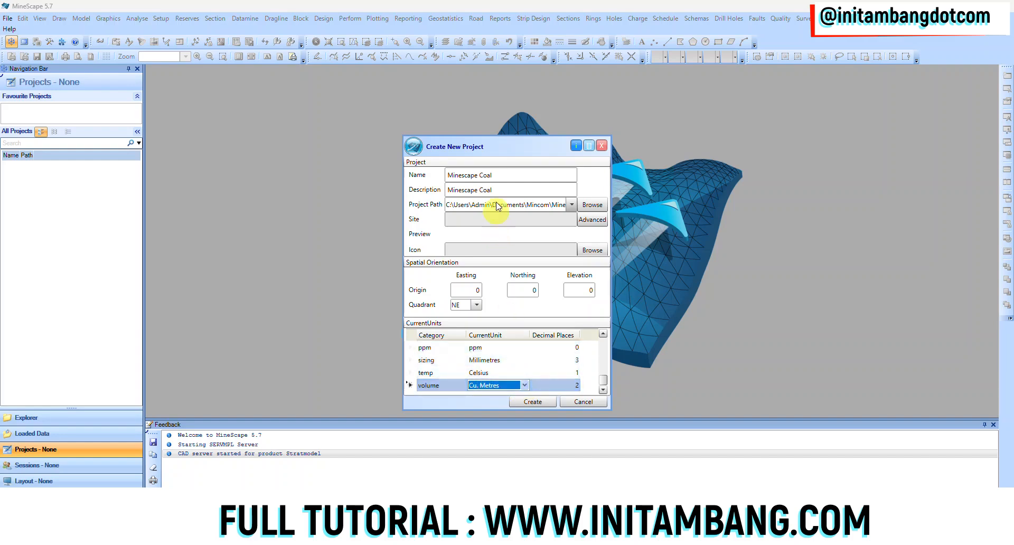
click(528, 401)
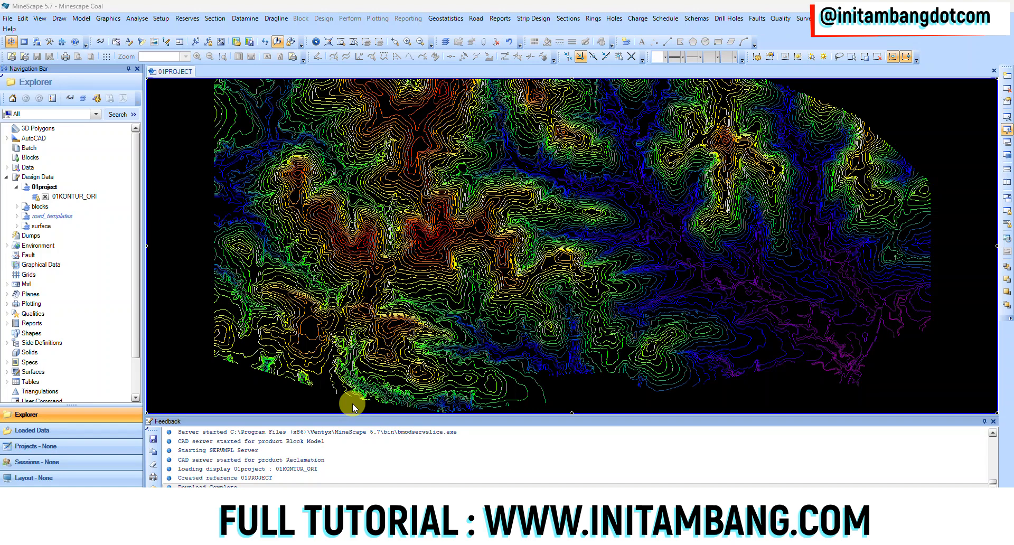
Load the 02DTM_ORI triangulation from the 02dtm design file into the graphics view
click(18, 349)
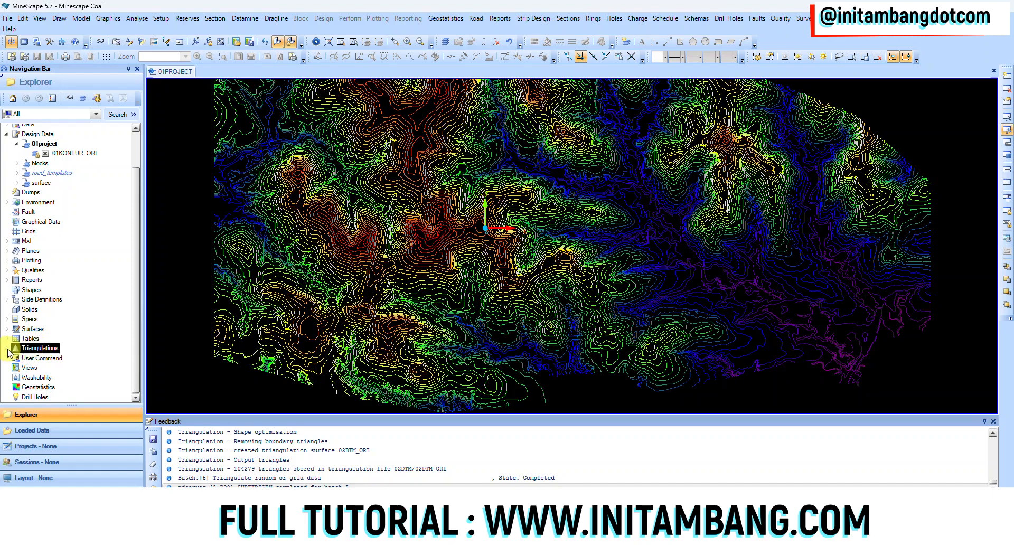
click(6, 349)
click(32, 359)
double_click(23, 361)
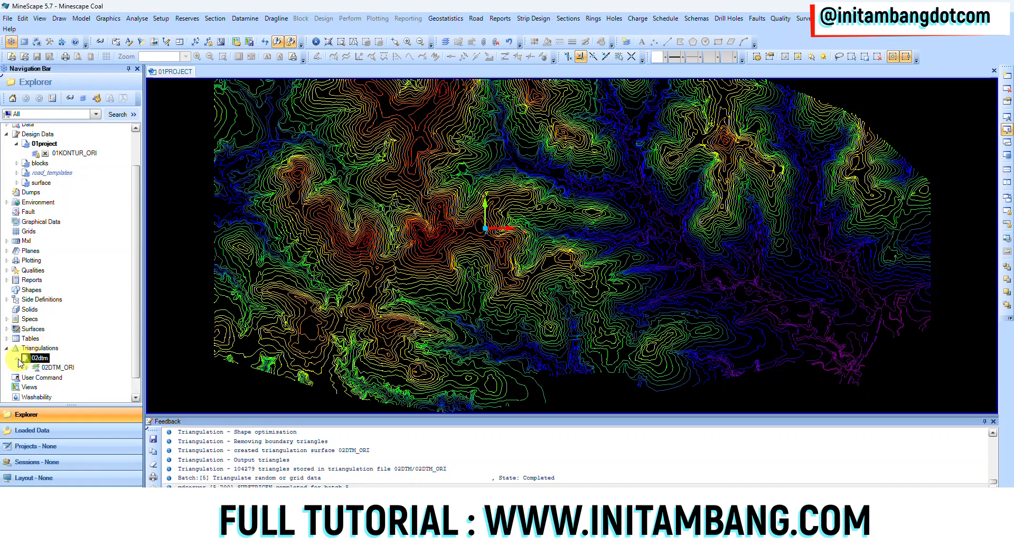
click(30, 369)
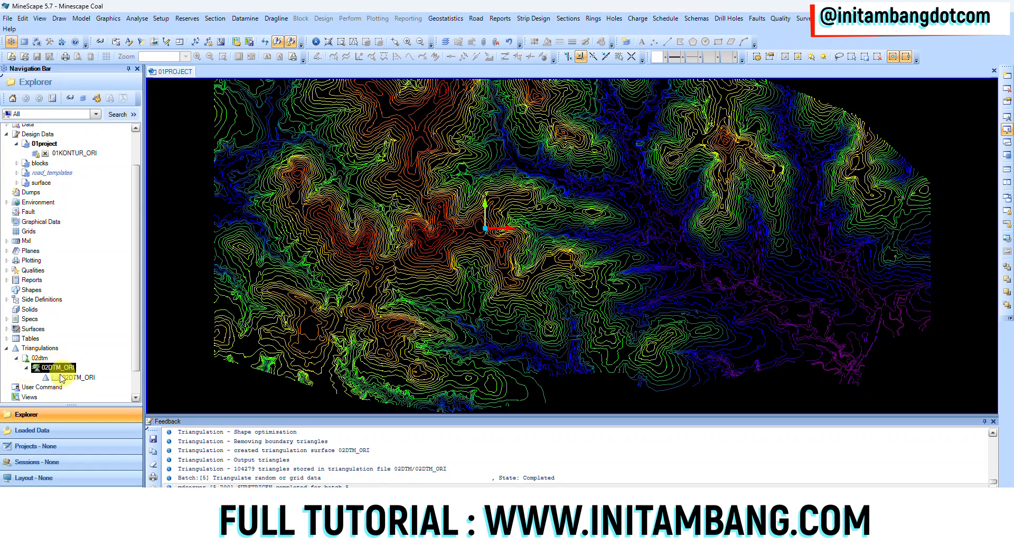
double_click(55, 380)
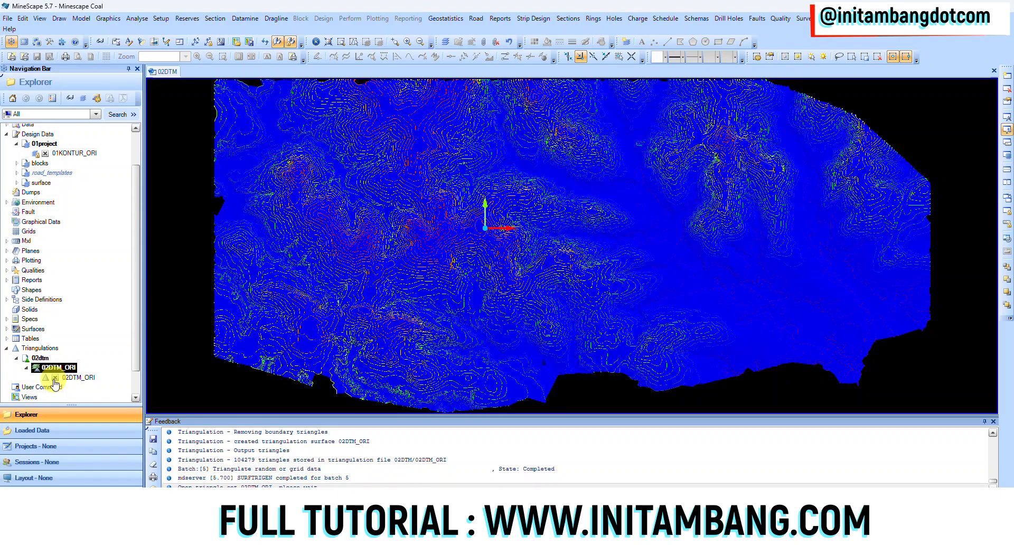
Unload the 01KONTUR_ORI contour layer from the 01project design file and tilt the topography surface to view it in 3D
scroll(99, 250, up, 2)
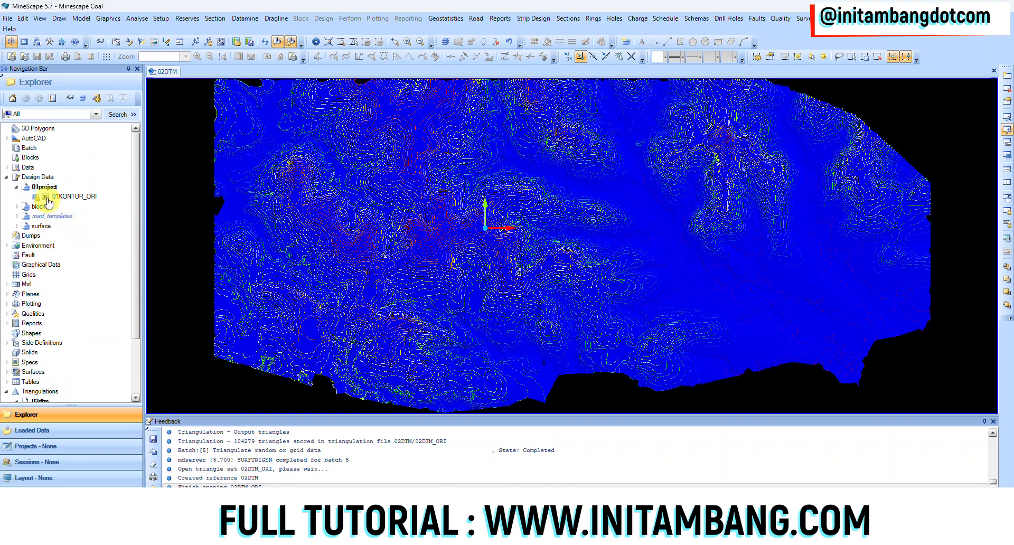
click(45, 196)
drag(502, 297, 506, 267)
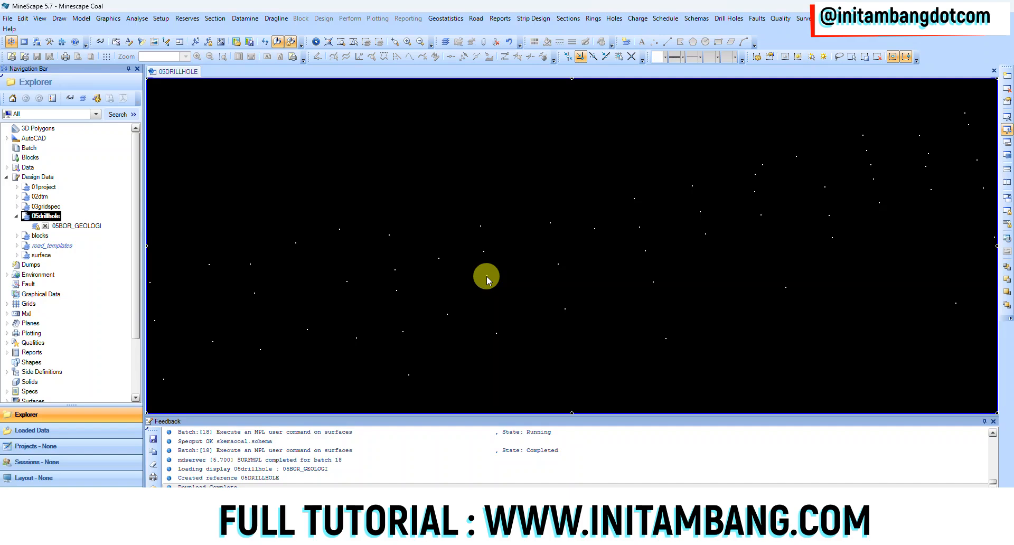
Examine the 05BOR_GEOLOGI drillholes in 3D around a rotation centre snapped to a drillhole, checking the depth intervals along the traces
mouse_move(487, 277)
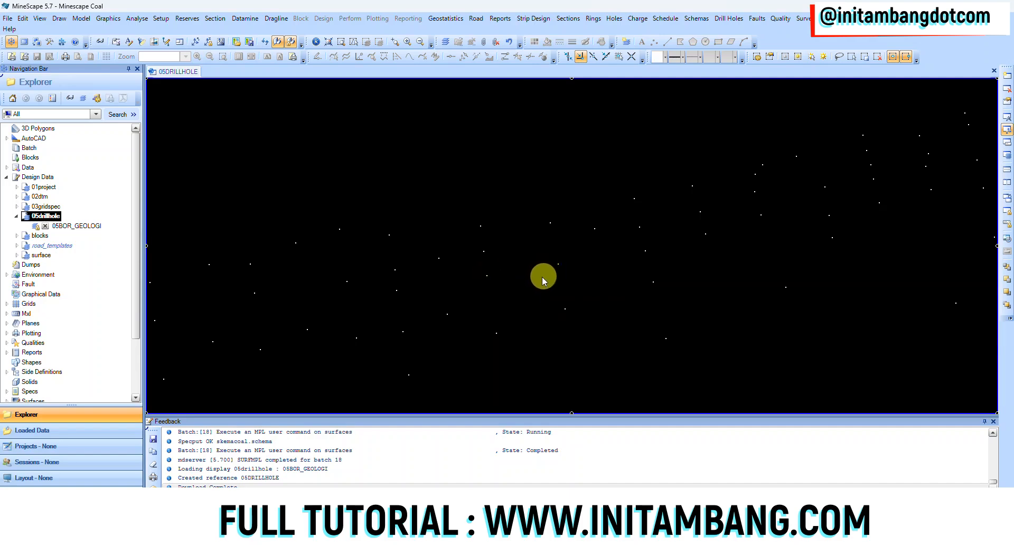
middle_click(558, 283)
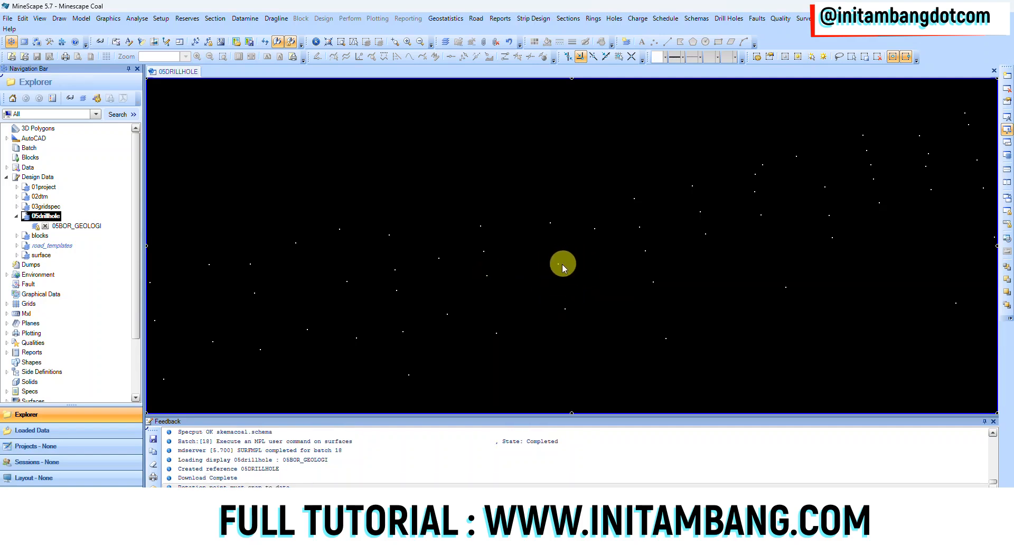
middle_click(558, 266)
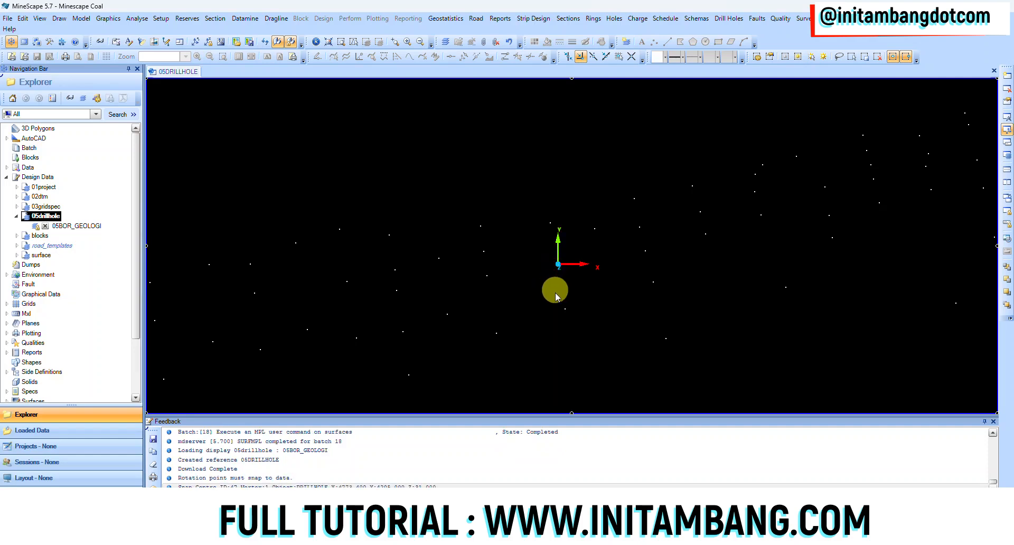
middle_drag(553, 302, 555, 264)
scroll(342, 310, up, 6)
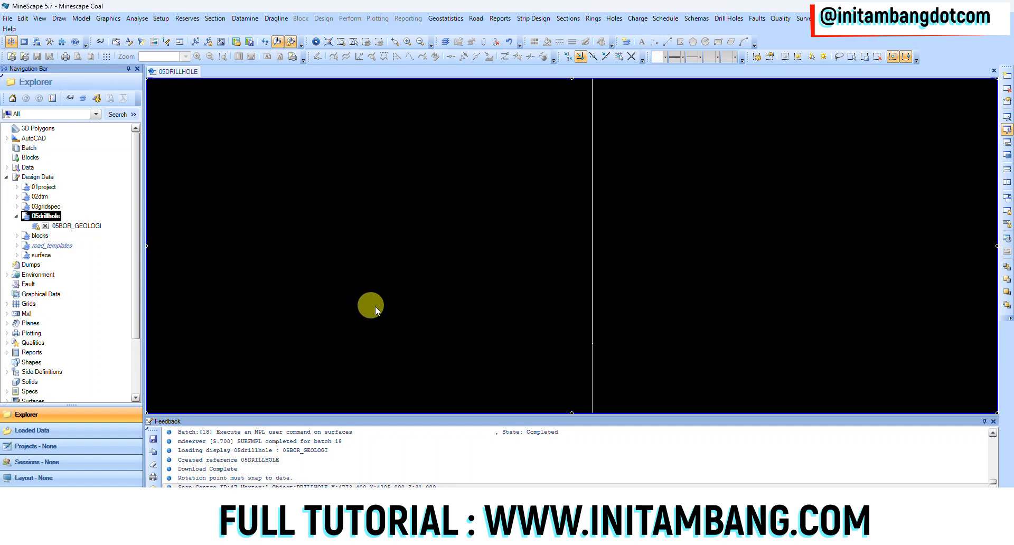
scroll(573, 350, down, 6)
scroll(573, 350, up, 3)
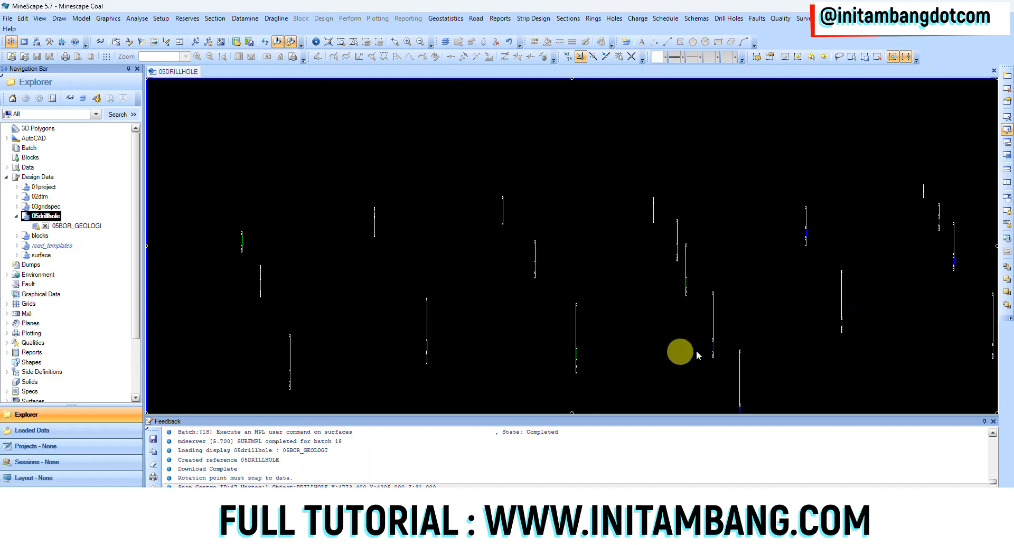
scroll(723, 348, up, 4)
middle_drag(644, 302, 634, 233)
scroll(622, 356, up, 3)
scroll(620, 350, down, 1)
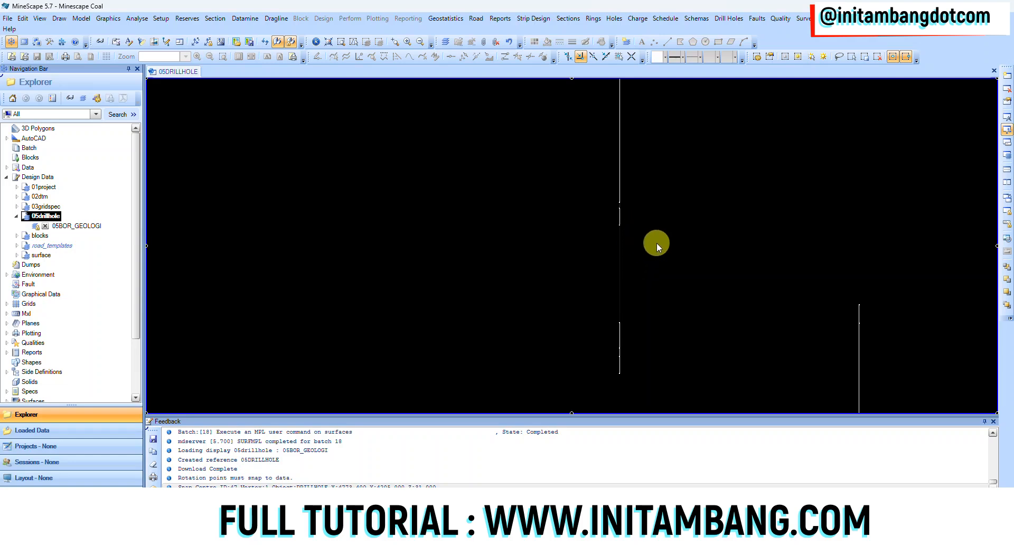
scroll(656, 264, down, 3)
scroll(656, 265, up, 3)
scroll(656, 265, up, 2)
scroll(822, 247, down, 2)
scroll(403, 277, down, 3)
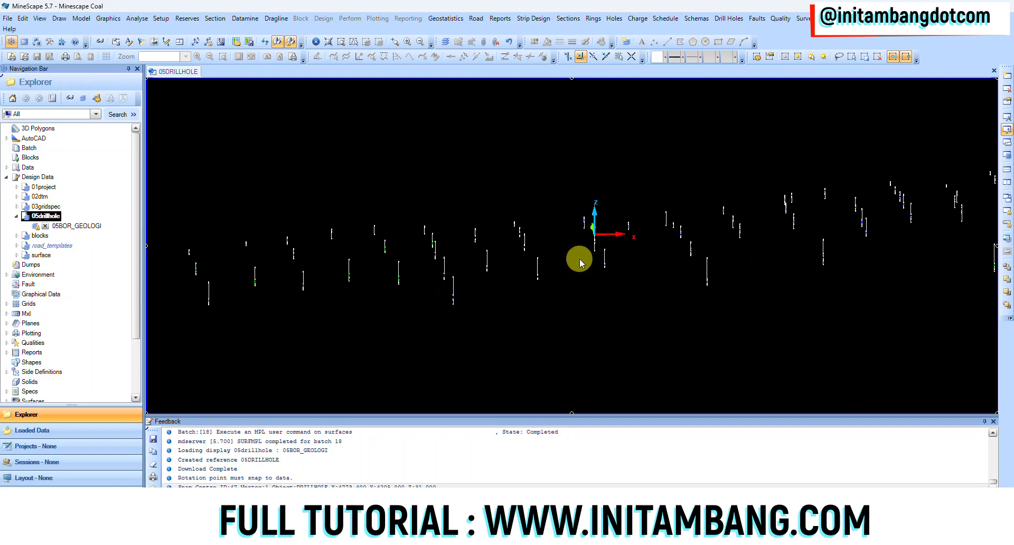
Look across the remaining drillhole rows and inspect the coloured seam intervals on an individual hole up close
middle_drag(578, 255, 479, 296)
scroll(723, 265, up, 3)
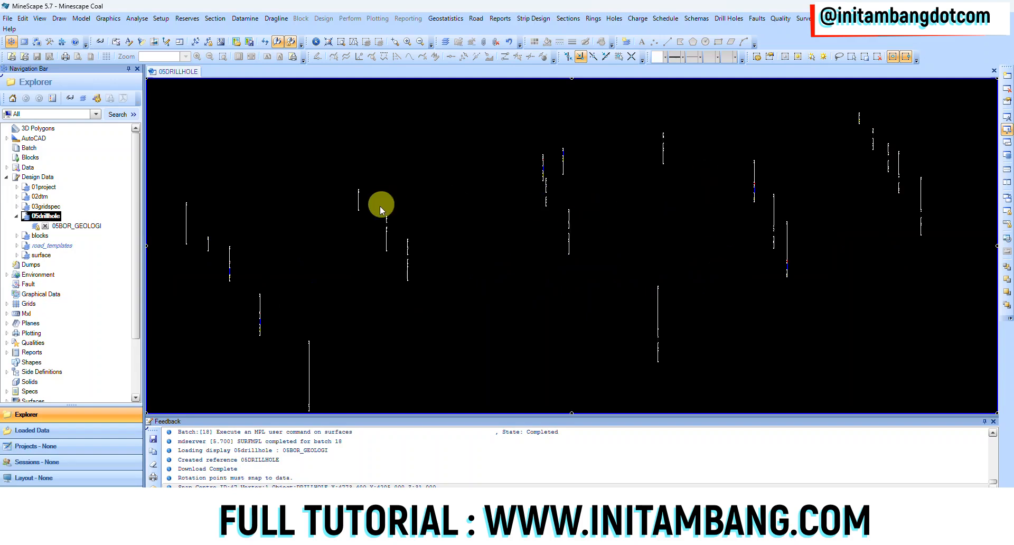
middle_drag(413, 275, 688, 229)
middle_drag(364, 285, 950, 223)
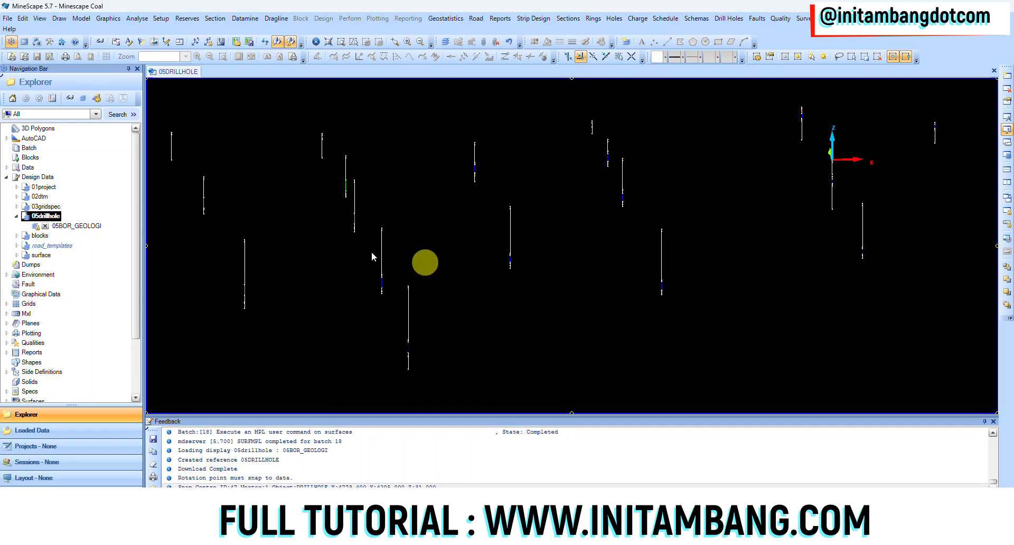
scroll(471, 255, down, 3)
middle_drag(625, 251, 503, 273)
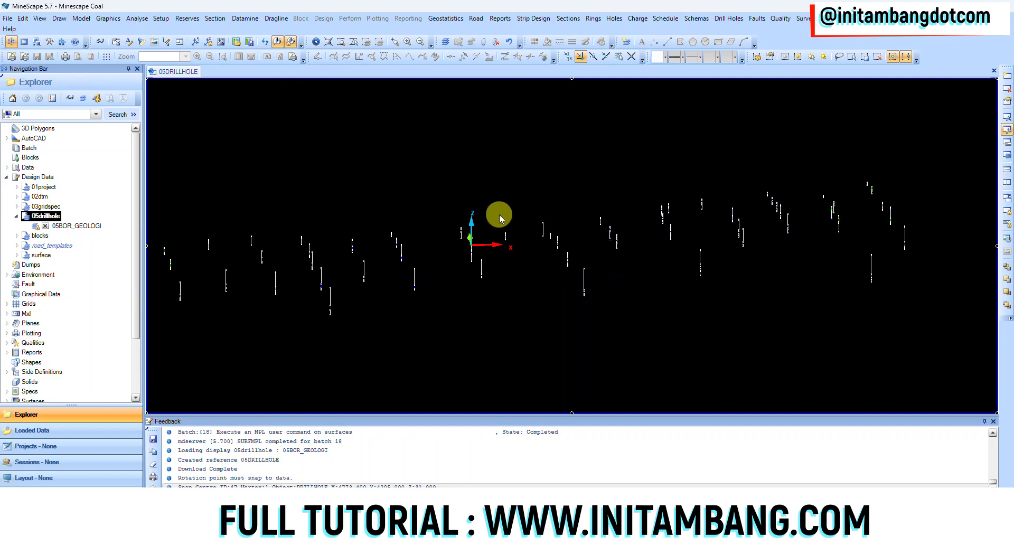
scroll(803, 238, up, 5)
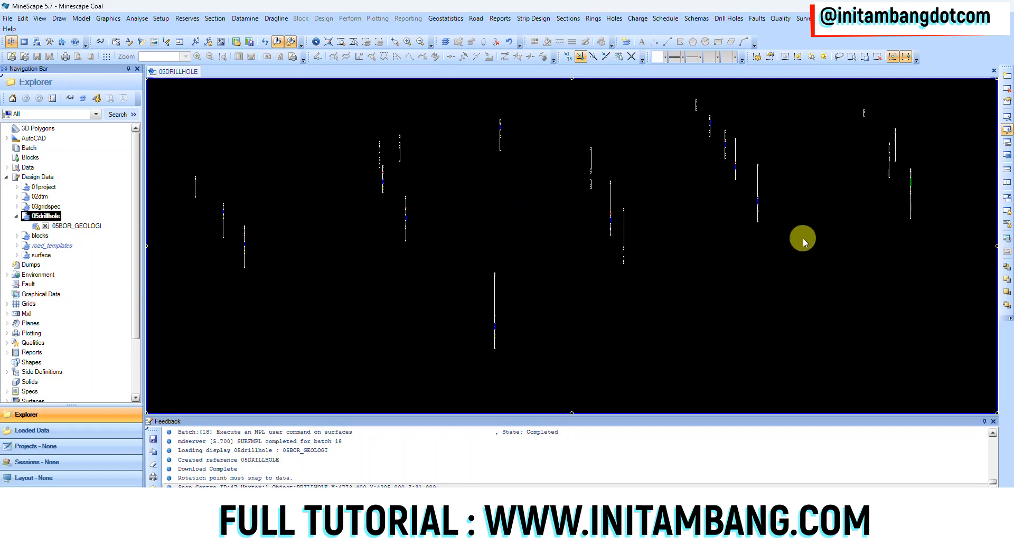
scroll(678, 112, up, 3)
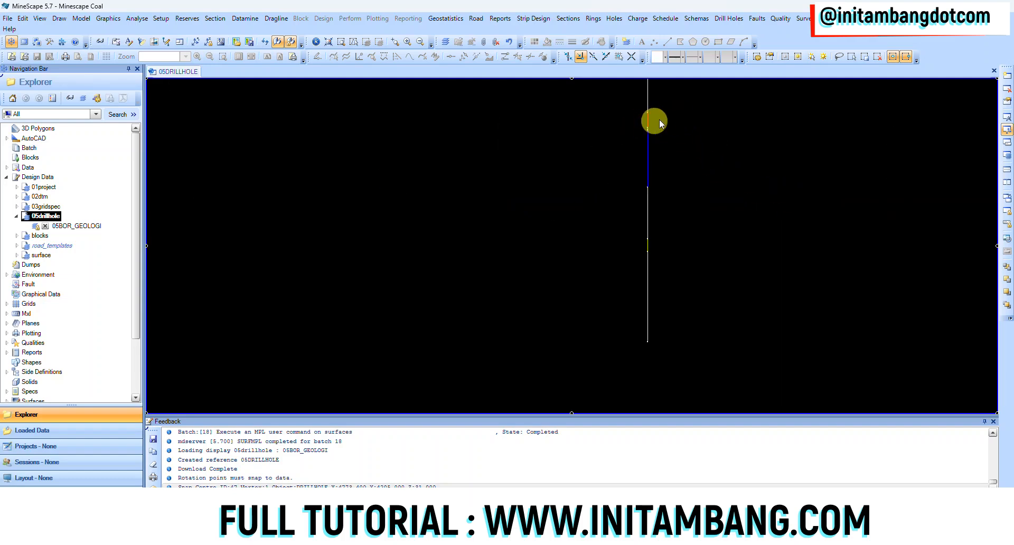
scroll(620, 255, down, 6)
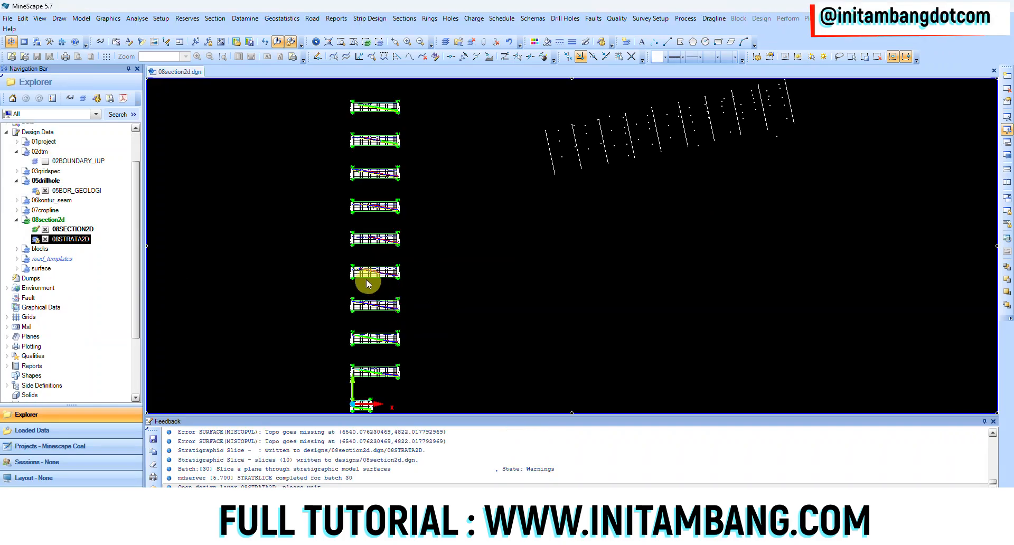
Turn on annotation for the stratigraphic slices in the 08section2d design file
scroll(496, 228, up, 3)
scroll(495, 228, down, 3)
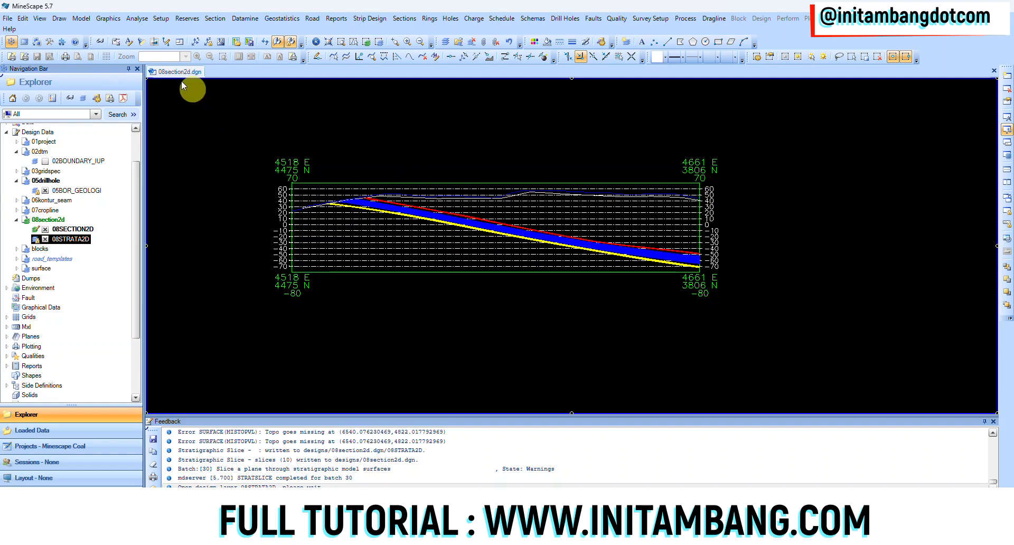
click(128, 43)
scroll(291, 205, up, 2)
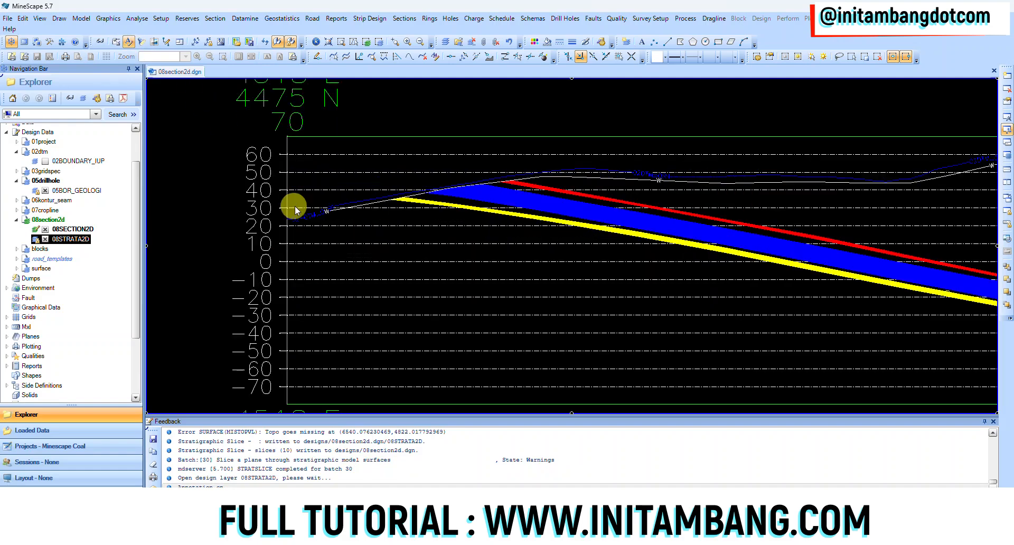
Examine the annotated topography, weathering line and dipping coal seams along the full length of one 2D section
scroll(316, 218, up, 2)
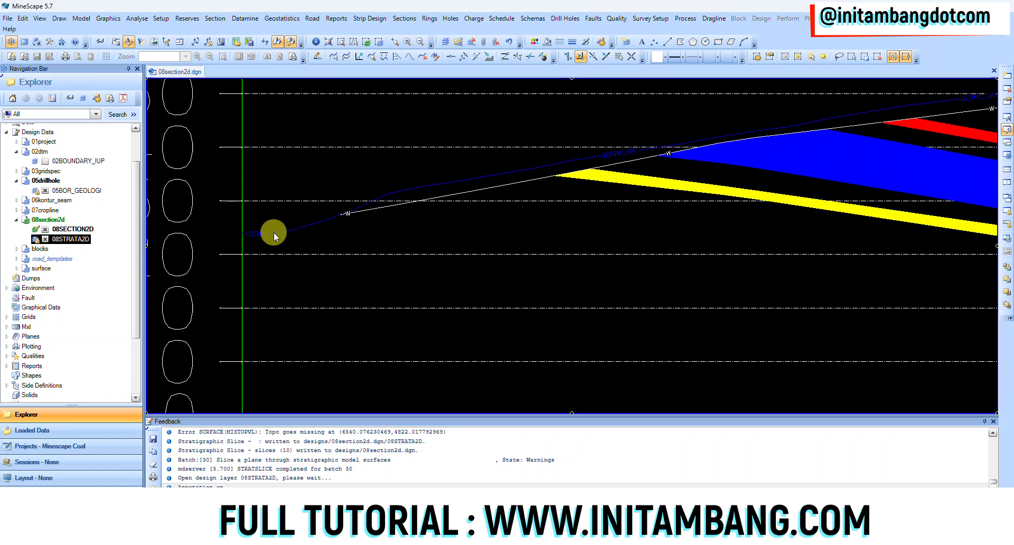
scroll(451, 201, down, 1)
scroll(451, 201, down, 1)
scroll(444, 202, down, 1)
middle_drag(615, 199, 391, 226)
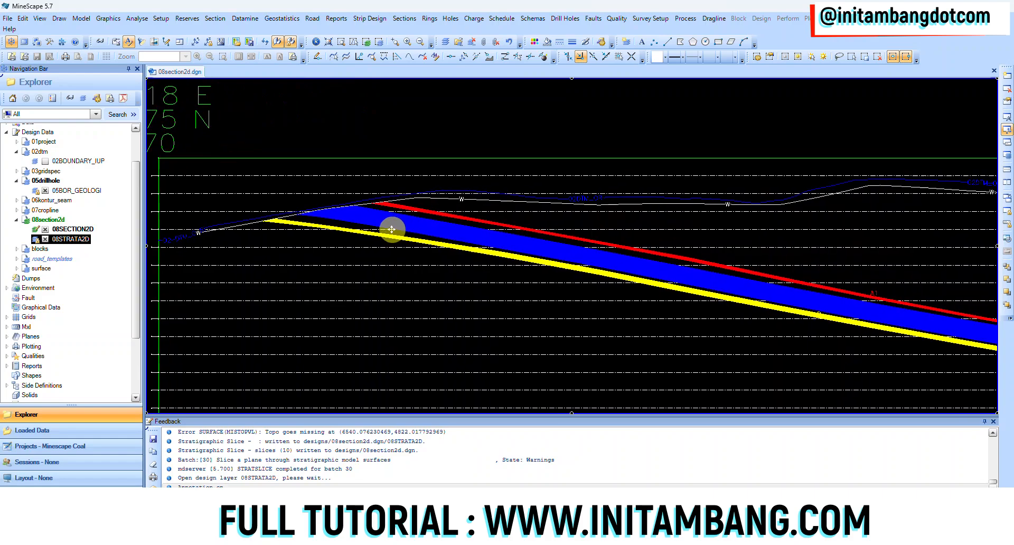
middle_drag(713, 225, 509, 260)
mouse_move(810, 294)
middle_down()
mouse_move(627, 274)
mouse_move(506, 230)
middle_up()
middle_drag(441, 281, 572, 281)
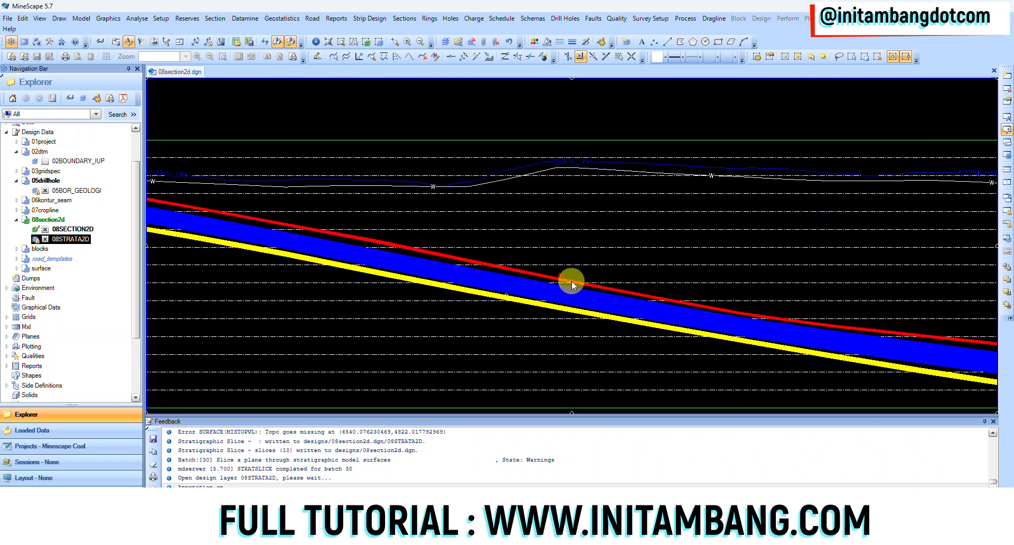
middle_drag(409, 271, 692, 292)
middle_drag(321, 208, 461, 228)
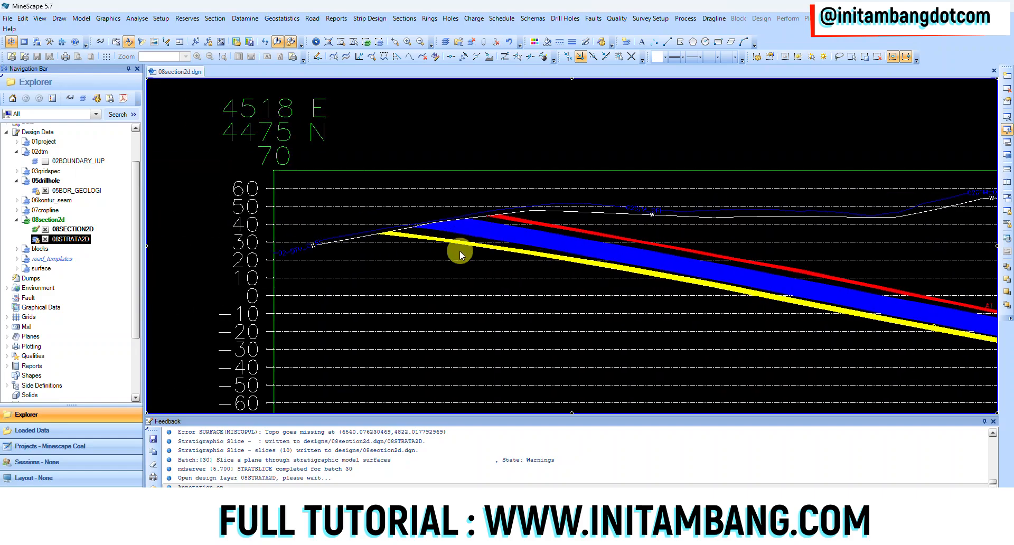
middle_drag(683, 303, 419, 256)
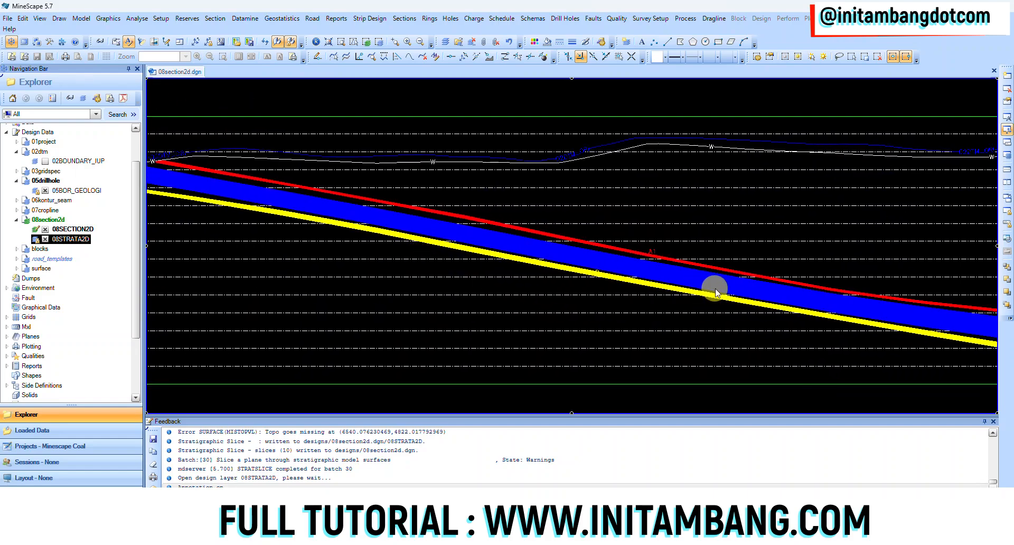
middle_drag(807, 330, 759, 303)
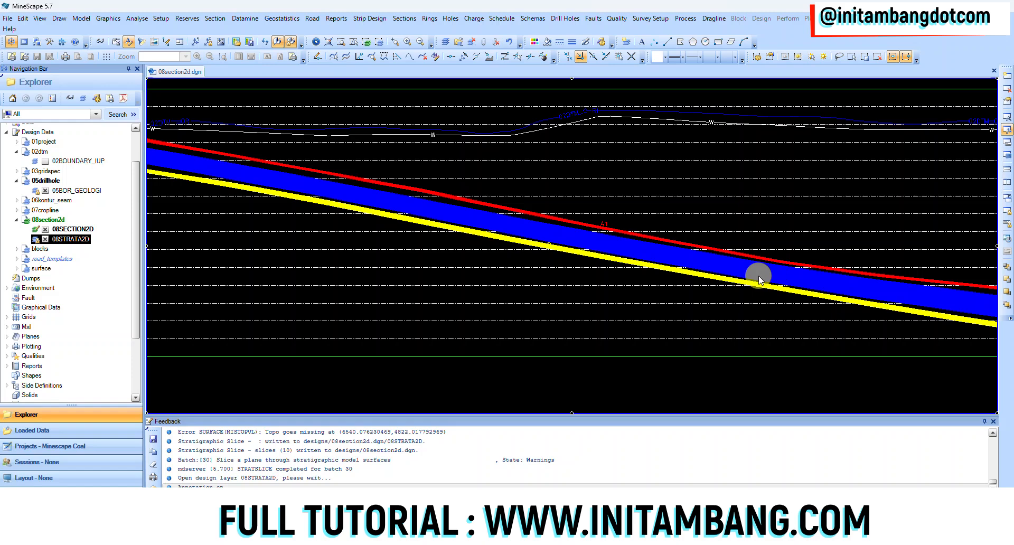
Review the other 2D sections in the stack, setting a rotation centre on a middle section's frame
scroll(655, 296, down, 3)
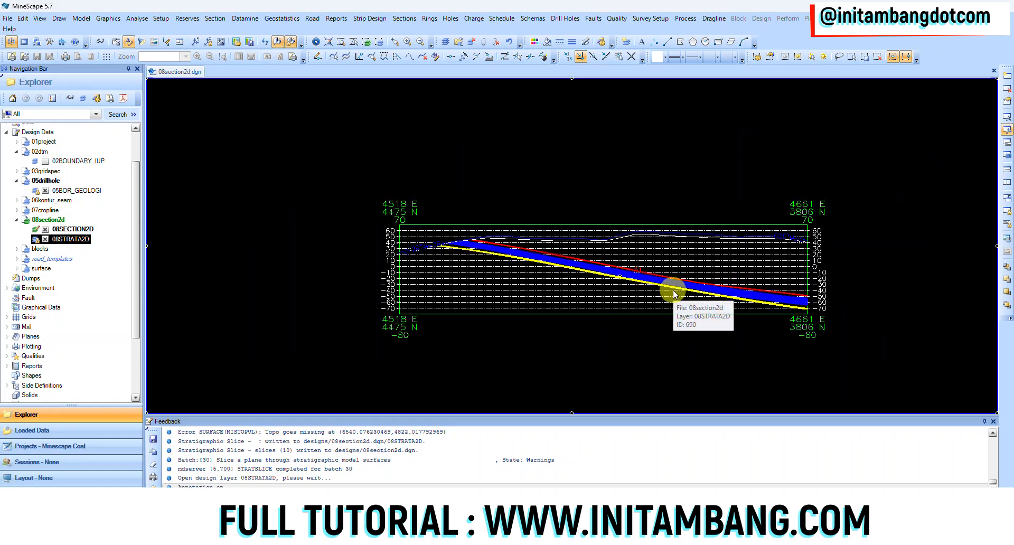
scroll(679, 289, down, 3)
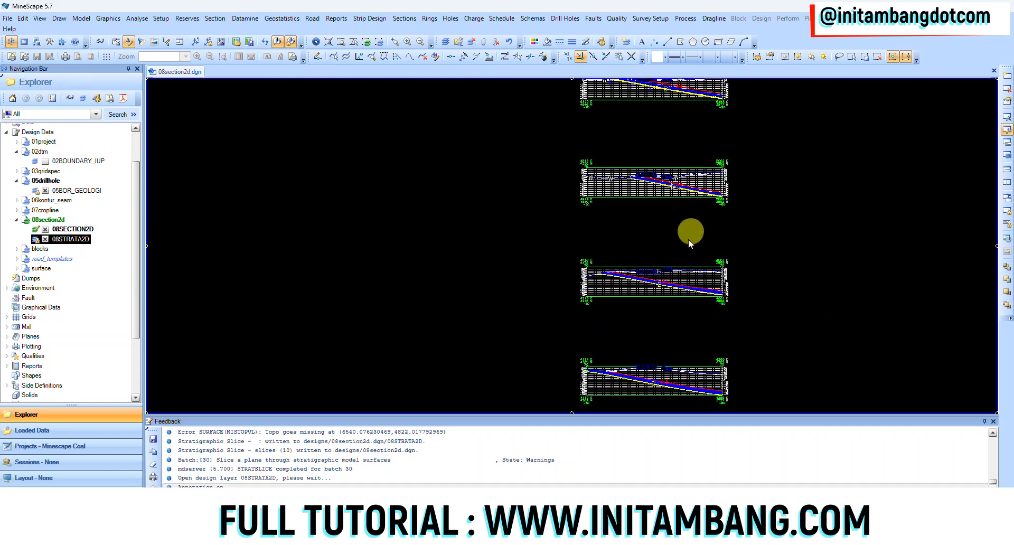
middle_drag(611, 233, 603, 269)
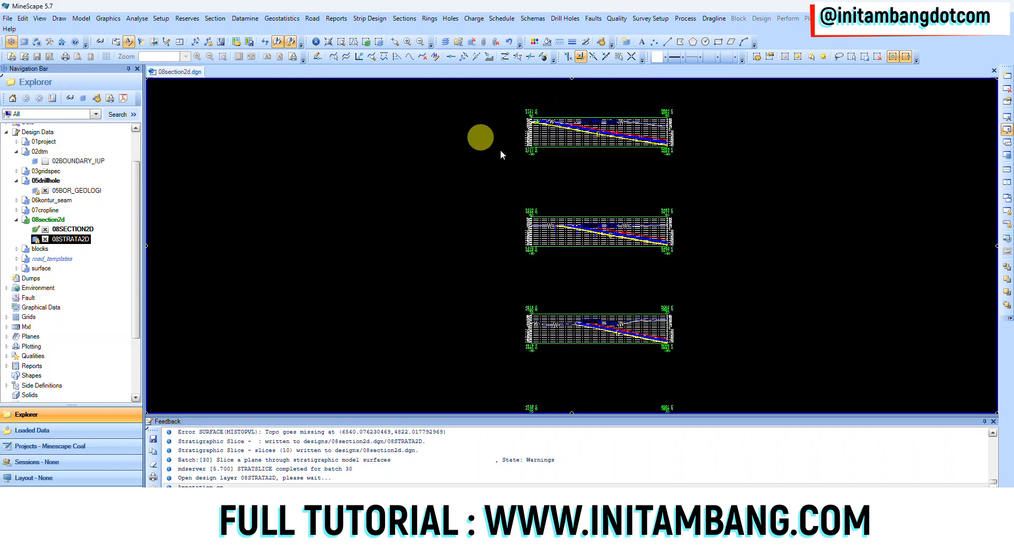
click(603, 218)
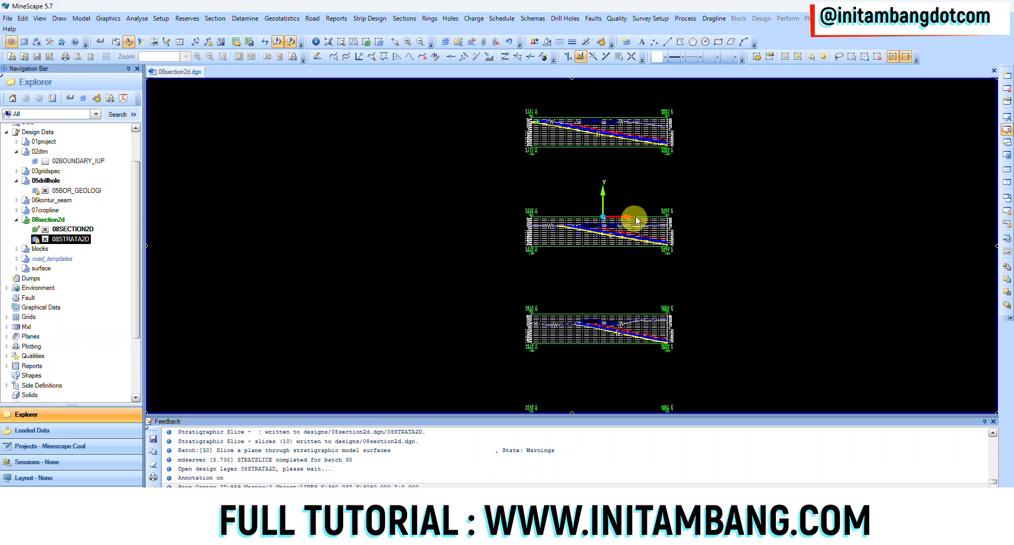
mouse_move(633, 210)
middle_down()
mouse_move(576, 239)
mouse_move(588, 160)
mouse_move(565, 151)
mouse_move(581, 159)
middle_up()
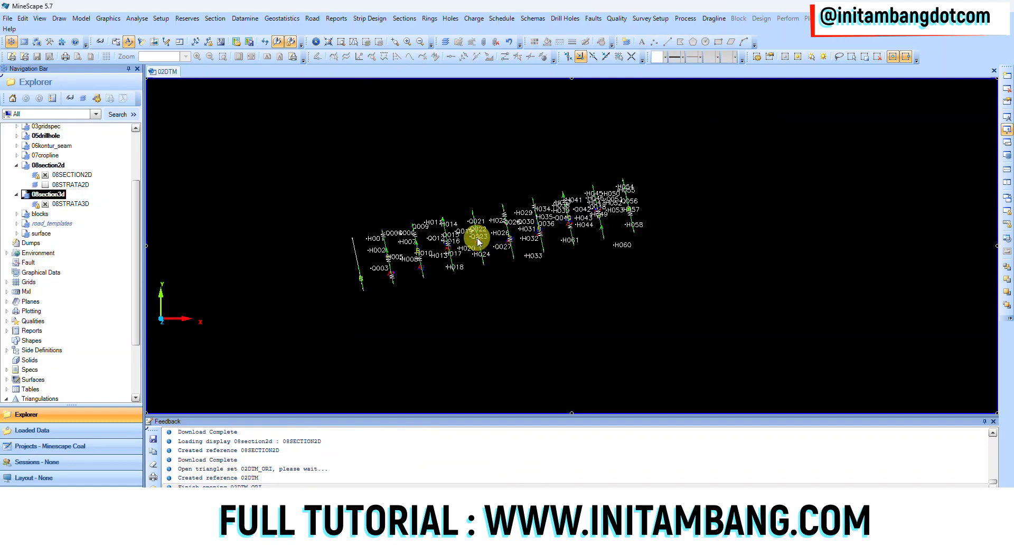
Tilt the 3D sections upright and unload the 05BOR_GEOLOGI drillhole layer from the view
mouse_move(475, 244)
middle_down()
mouse_move(430, 317)
mouse_move(475, 277)
middle_up()
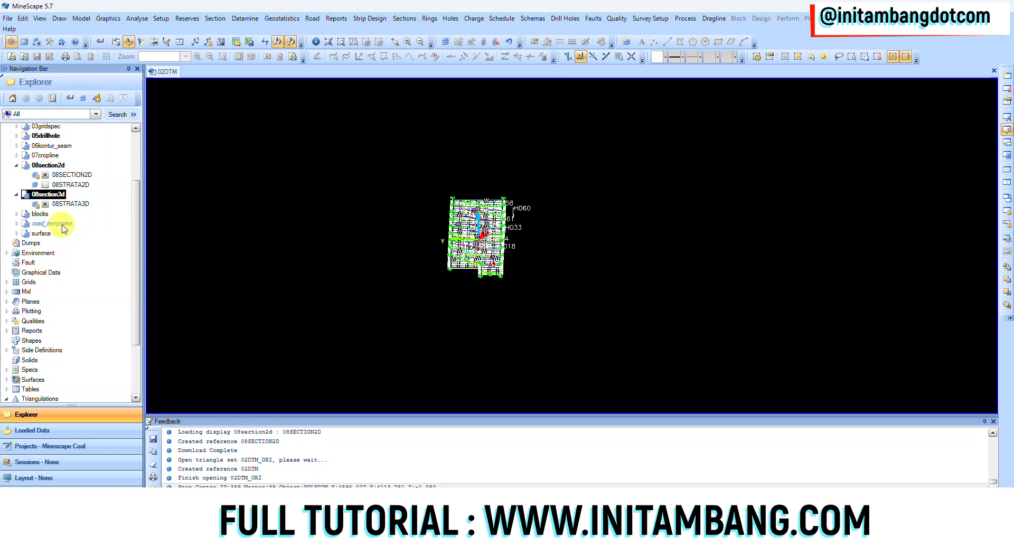
scroll(60, 215, up, 3)
click(17, 216)
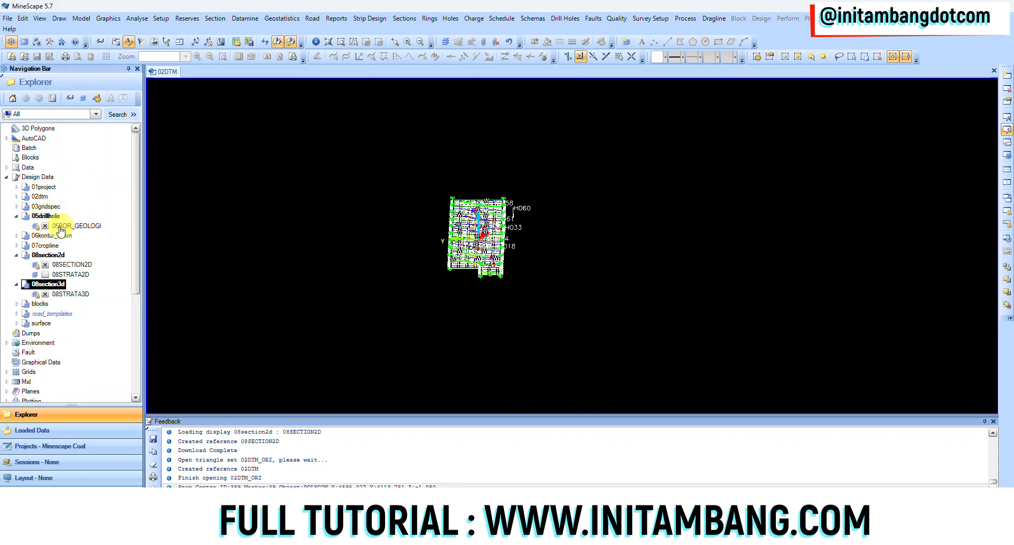
click(46, 226)
Inspect the seams in the 08STRATA3D sections in 3D, from close up and as a whole set
scroll(465, 256, up, 6)
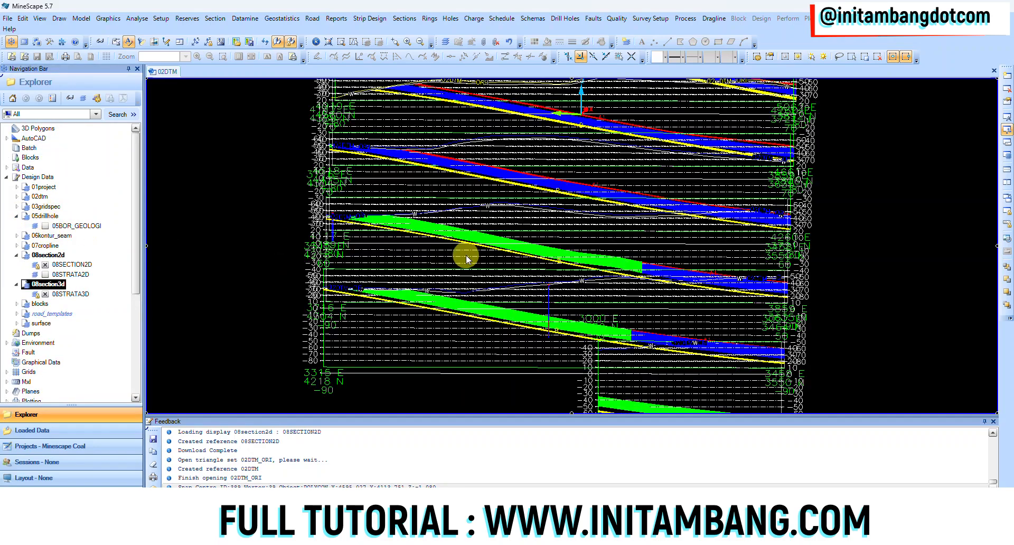
scroll(522, 237, down, 3)
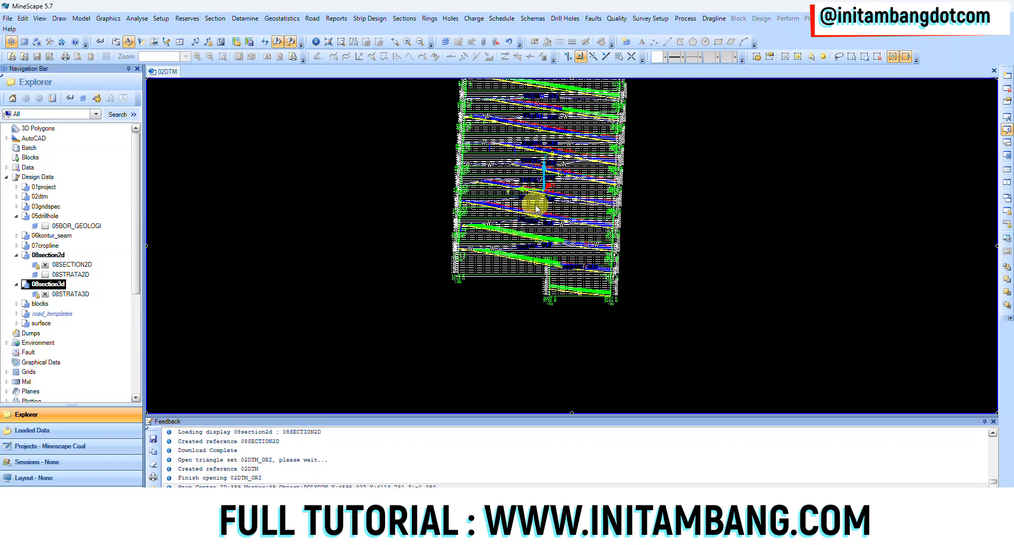
mouse_move(541, 218)
middle_down()
mouse_move(545, 198)
mouse_move(566, 211)
mouse_move(539, 217)
middle_up()
scroll(546, 182, up, 3)
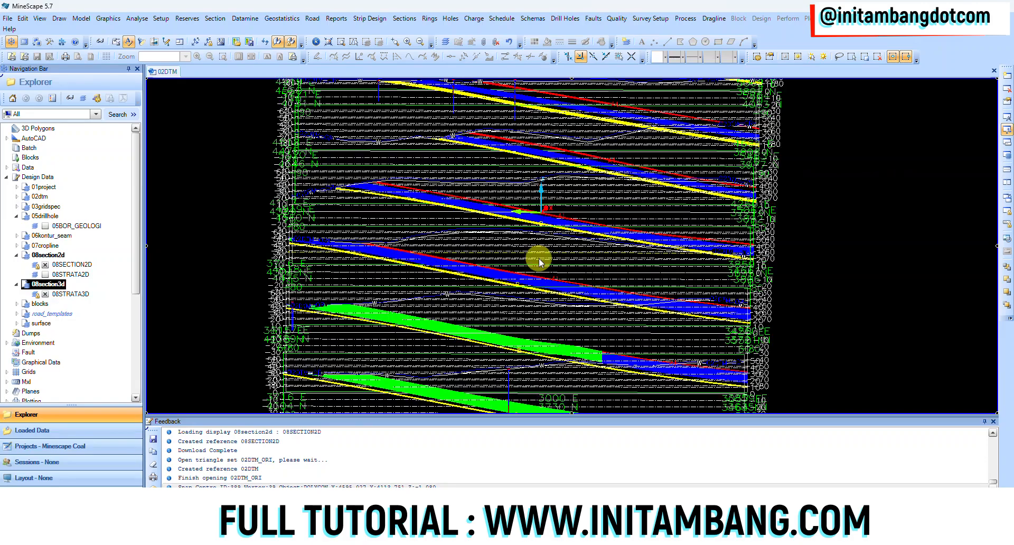
scroll(540, 262, down, 3)
middle_drag(536, 268, 534, 269)
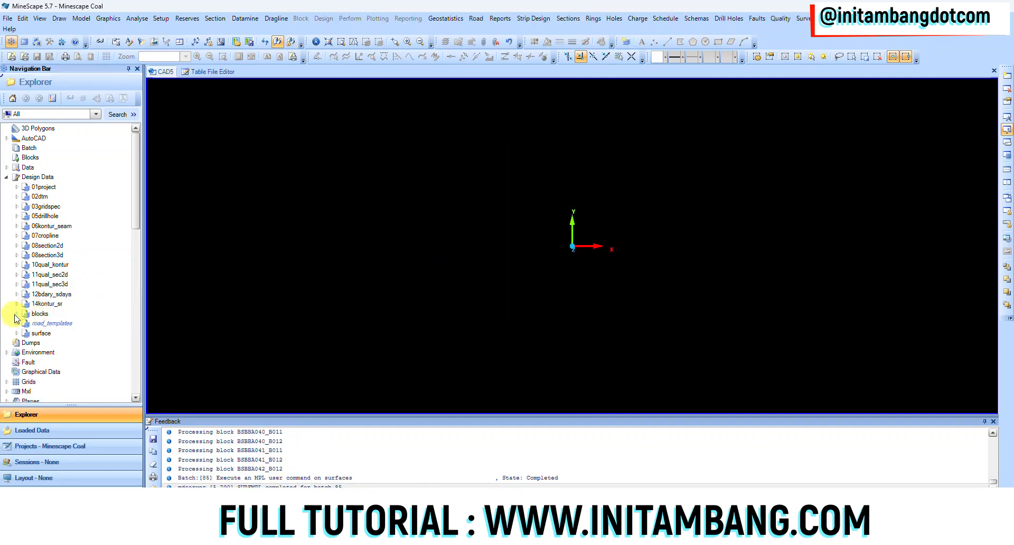
Load the 18RESGRAPH layer of the blocks design file and inspect the coloured reserve blocks at the pit's narrow end
click(15, 314)
scroll(103, 285, down, 3)
click(45, 296)
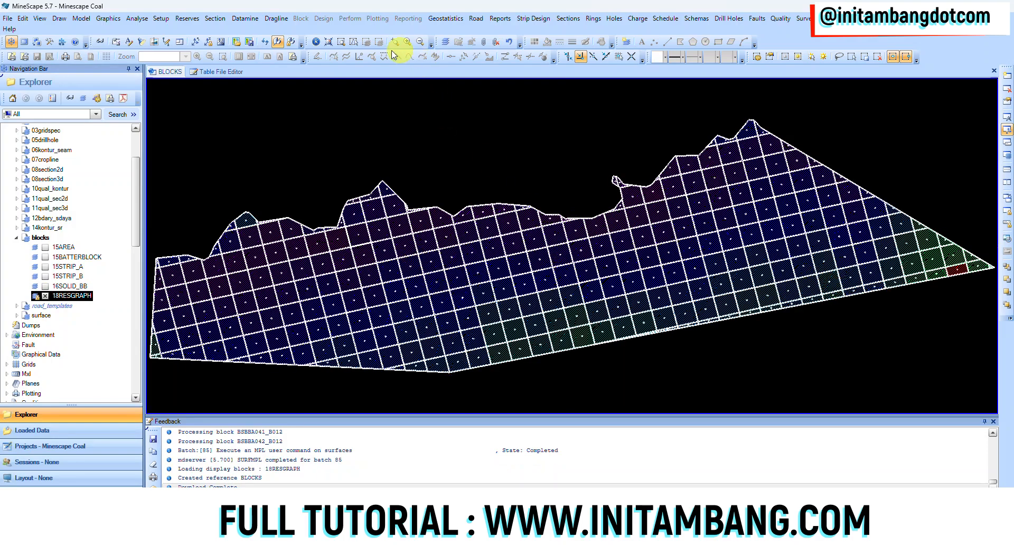
scroll(930, 262, up, 6)
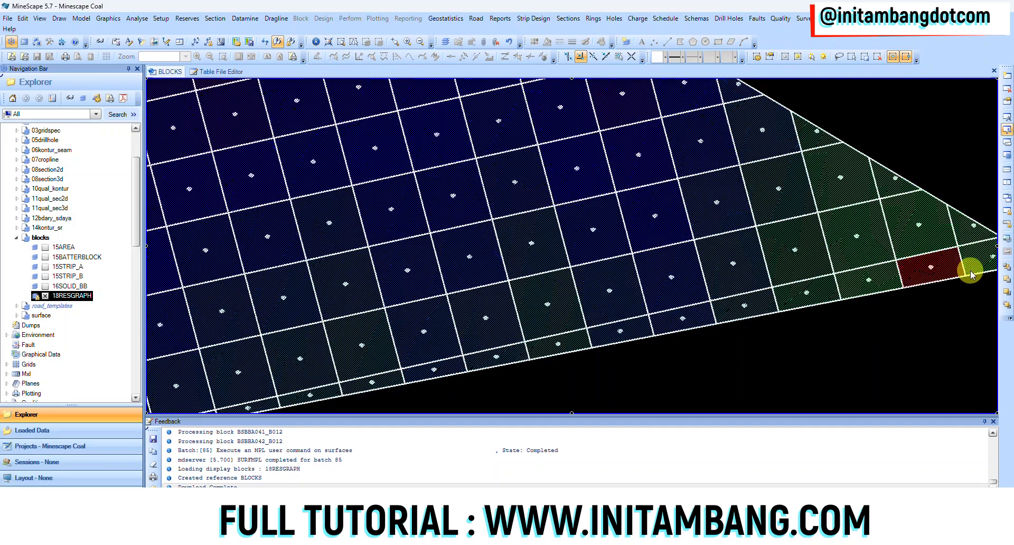
Examine the reserve values labelled on the red block A040 at the pit's narrow end, comparing it with the neighbouring blocks
scroll(749, 283, up, 2)
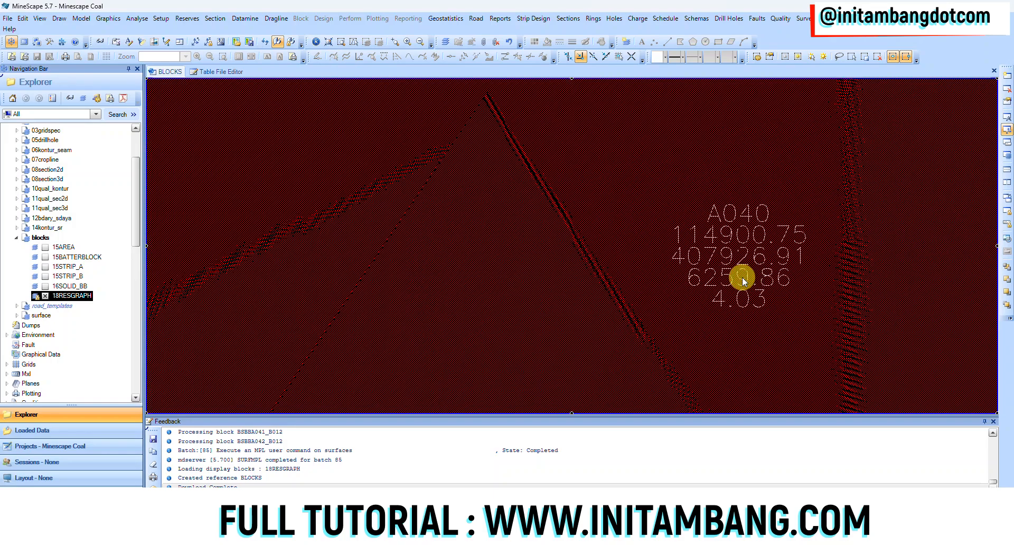
scroll(742, 277, down, 2)
scroll(746, 288, up, 3)
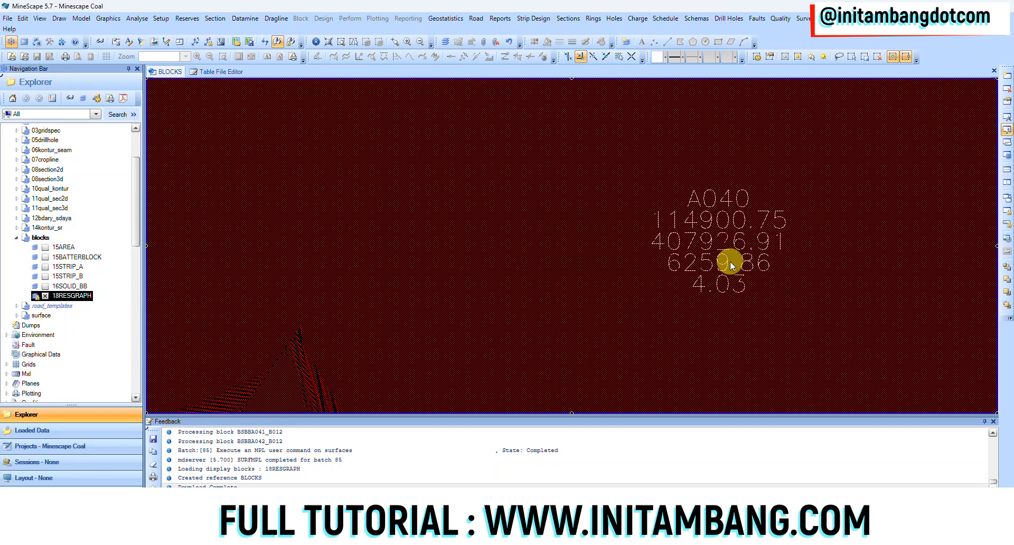
mouse_move(719, 200)
scroll(718, 261, down, 4)
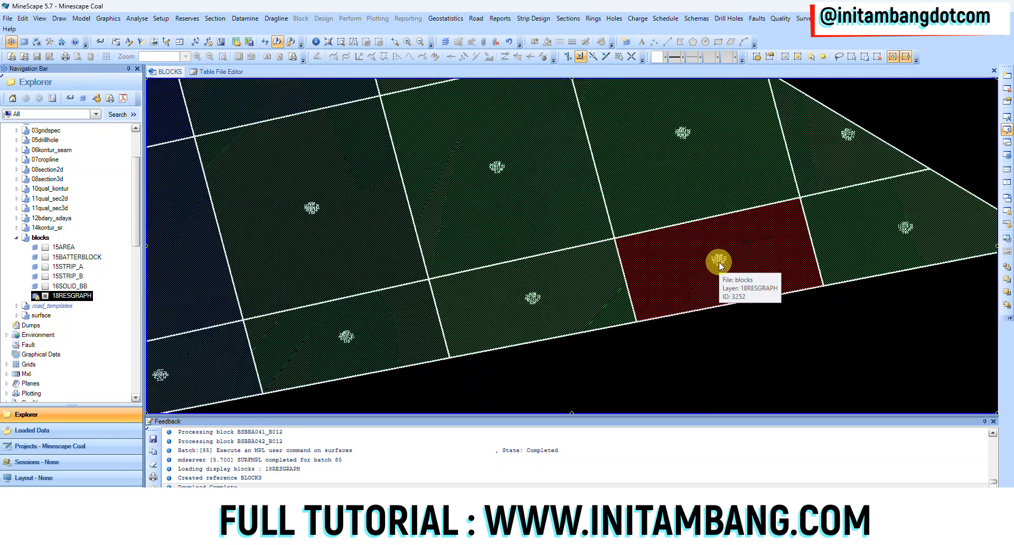
scroll(689, 124, down, 3)
scroll(695, 182, up, 5)
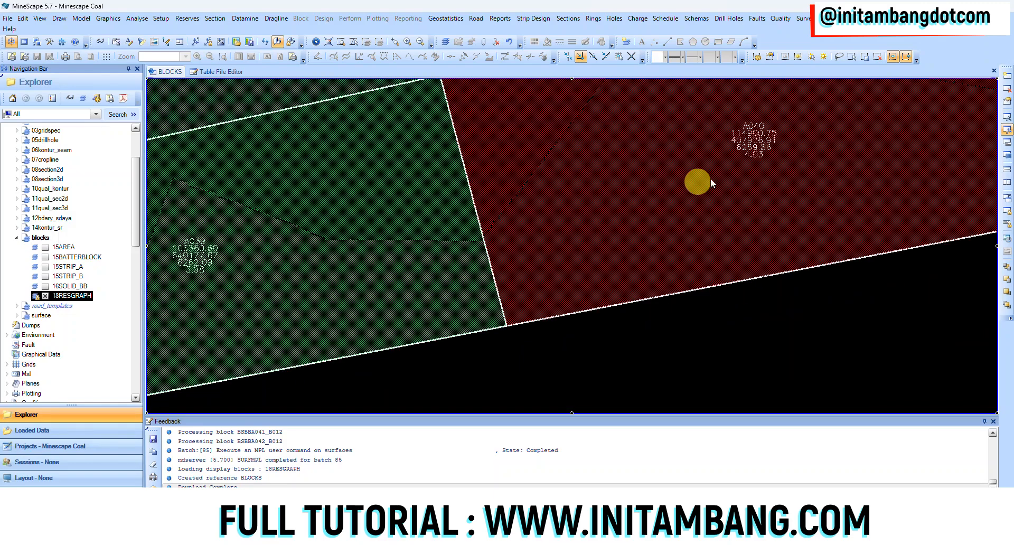
scroll(765, 106, up, 3)
middle_drag(710, 154, 703, 252)
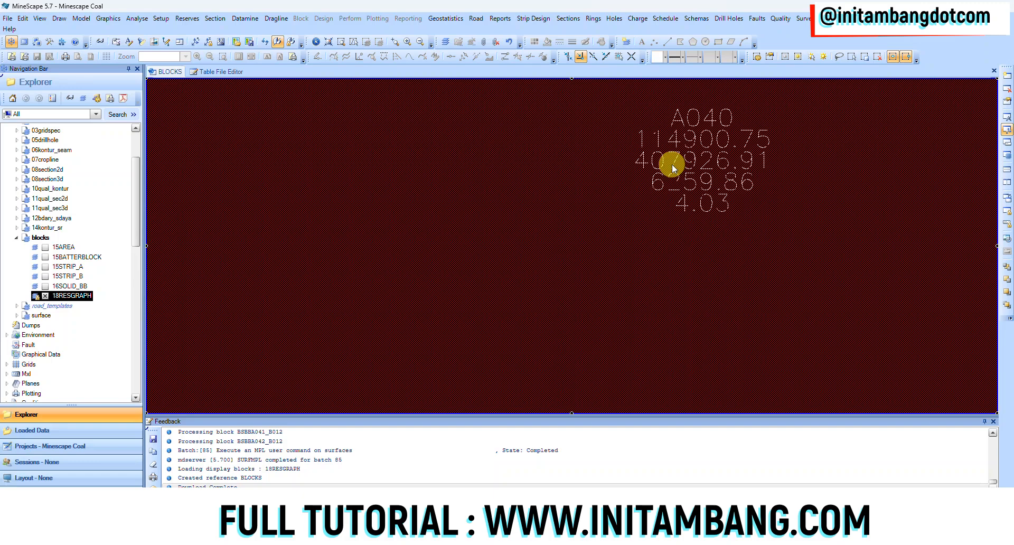
scroll(666, 163, down, 6)
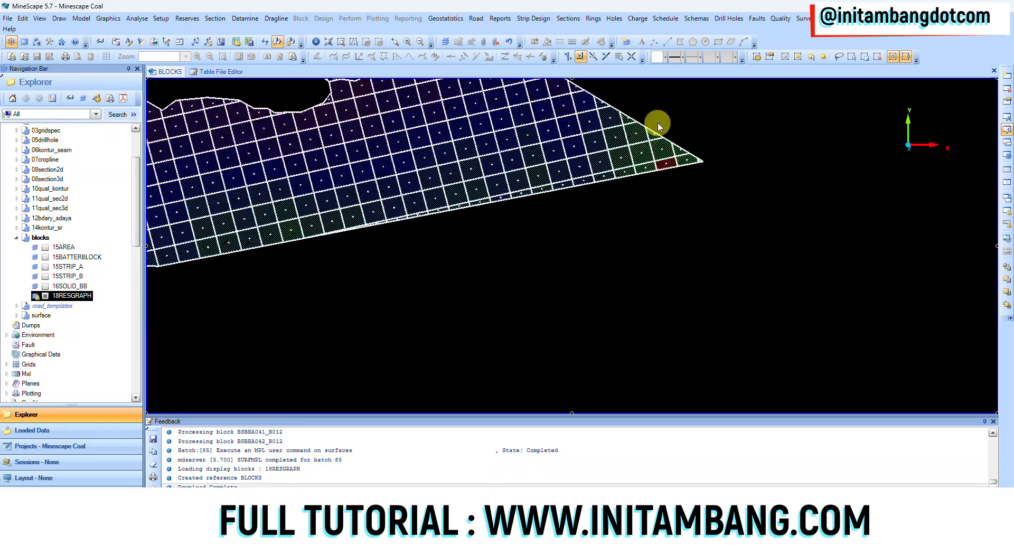
Examine the reserve label of block A015 in the blue area of the block layout
middle_drag(468, 166, 666, 174)
middle_drag(433, 178, 550, 165)
scroll(477, 262, up, 10)
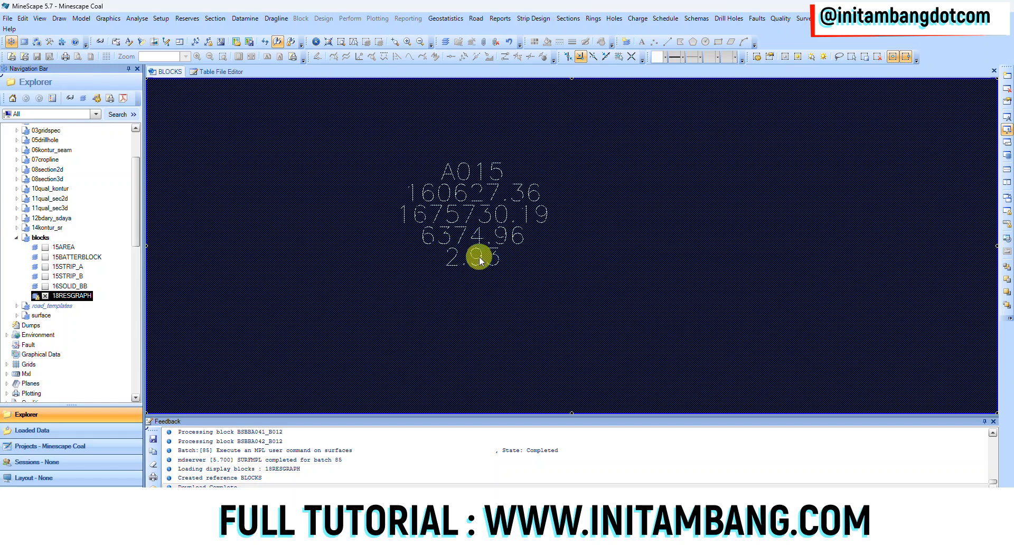
scroll(473, 259, down, 5)
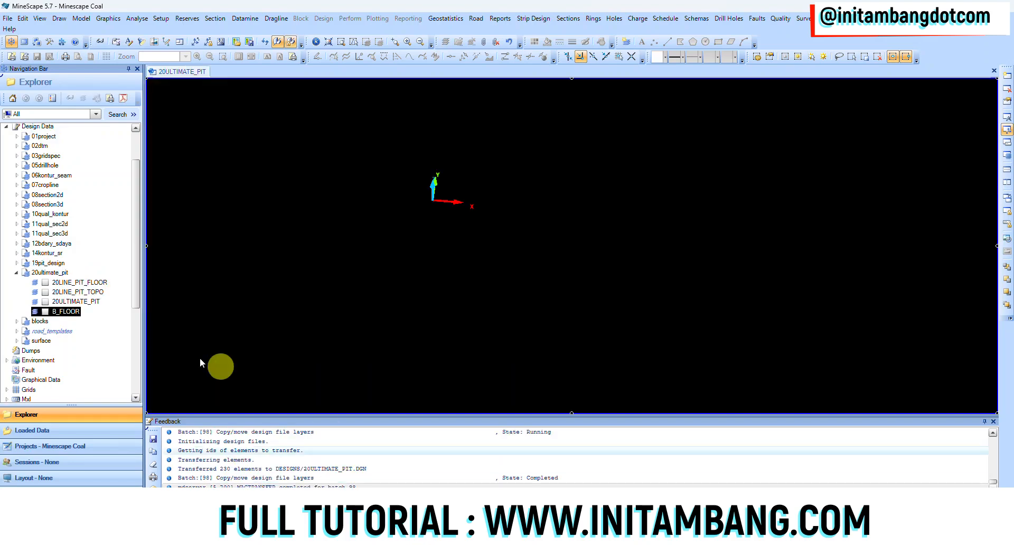
Load the 20ULTIMATE_PIT layer of the 20ultimate_pit design file and inspect the pit in plan and in 3D
click(45, 302)
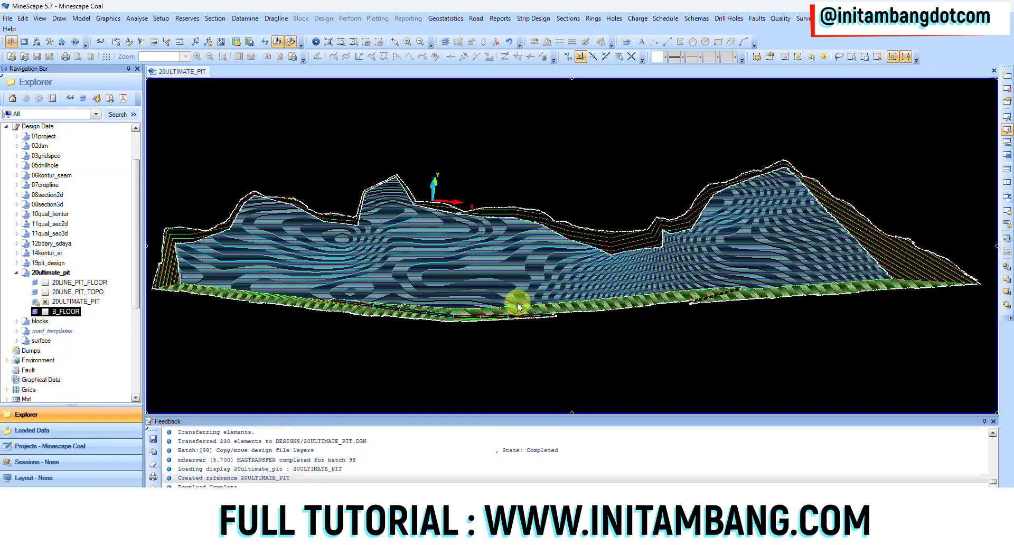
middle_drag(506, 310, 388, 90)
click(317, 42)
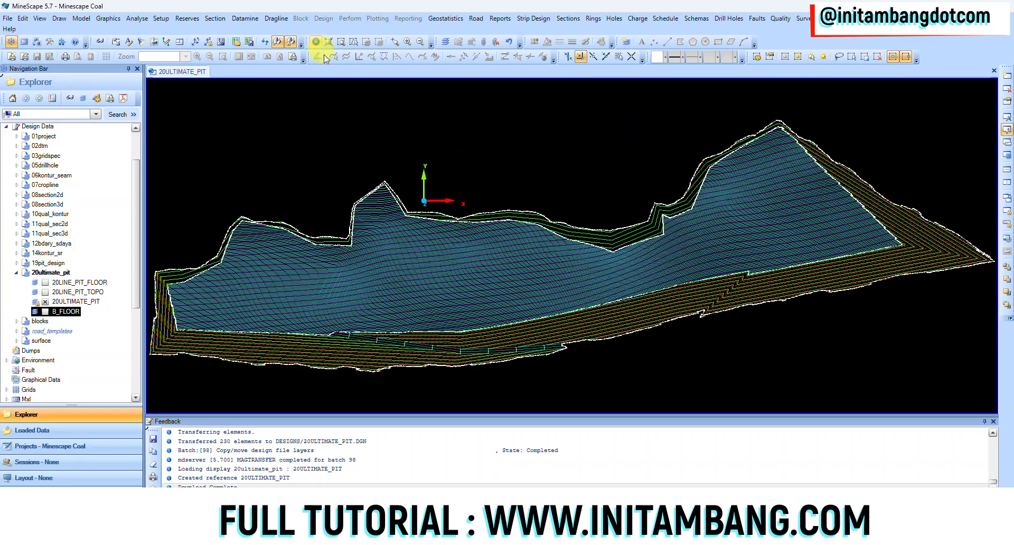
middle_drag(479, 279, 483, 255)
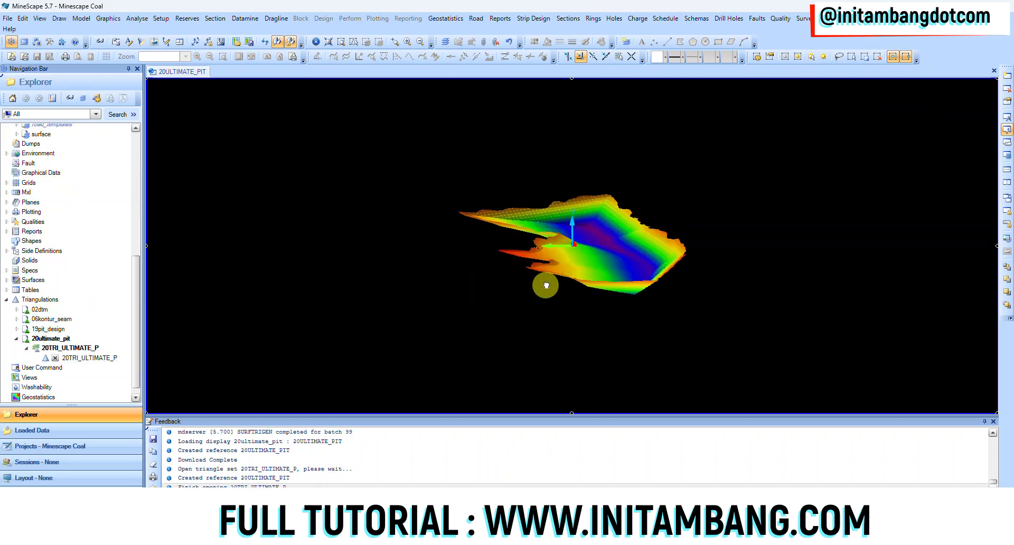
middle_drag(480, 286, 547, 270)
scroll(550, 244, up, 3)
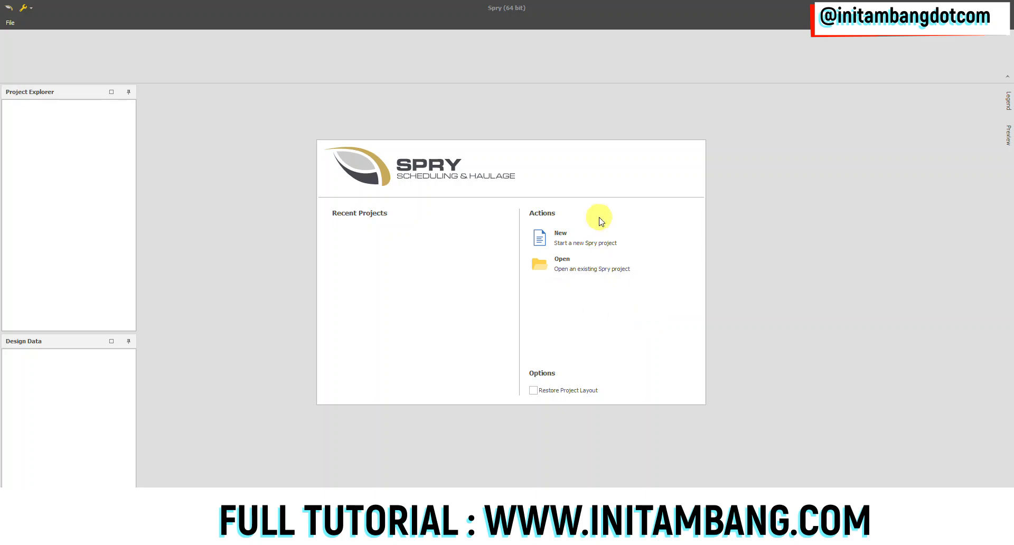
Switch to Spry, start a new project and create a folder named Spry Coal inside D:\Udemy
click(570, 237)
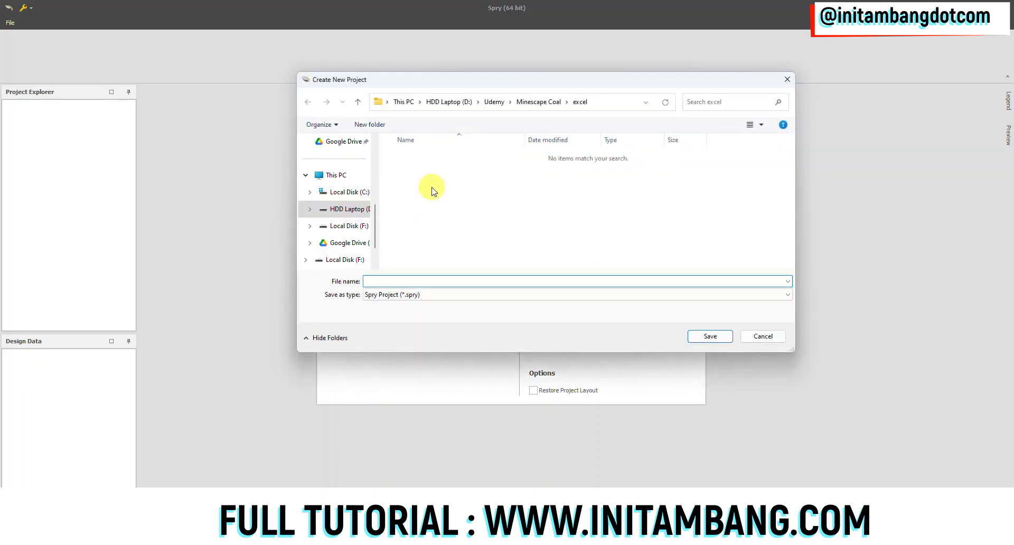
click(490, 102)
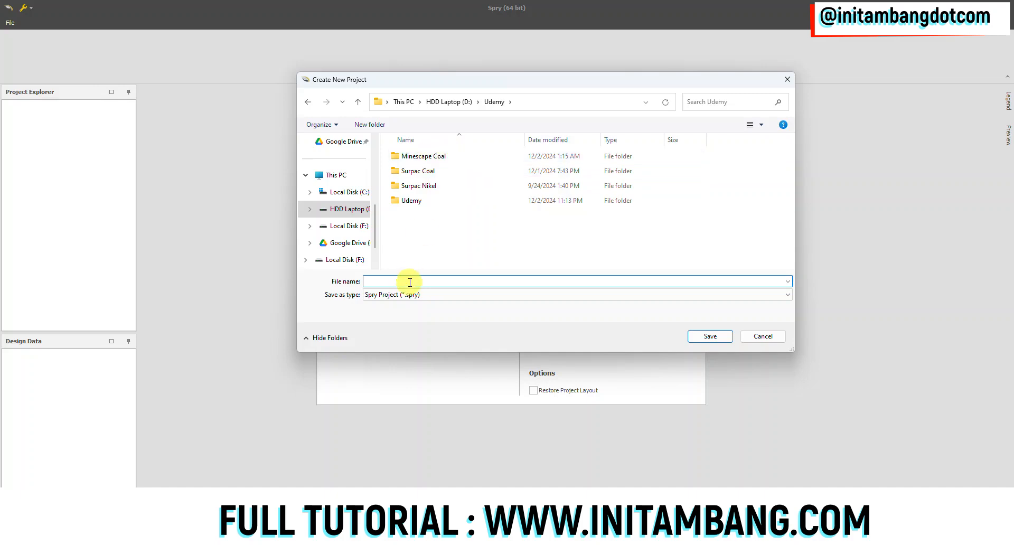
click(369, 124)
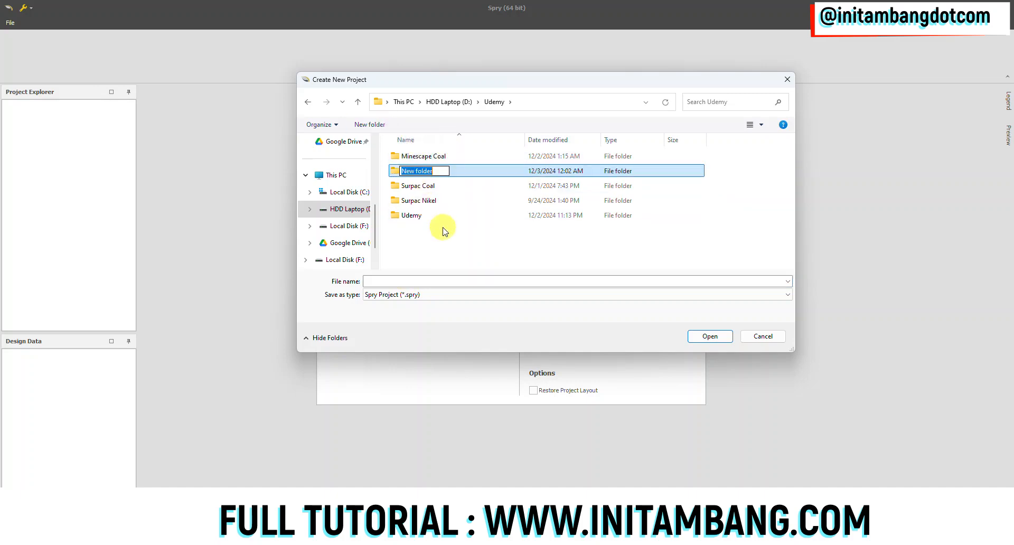
text(SPry Coal)
key(BackSpace)
text(p)
click(439, 246)
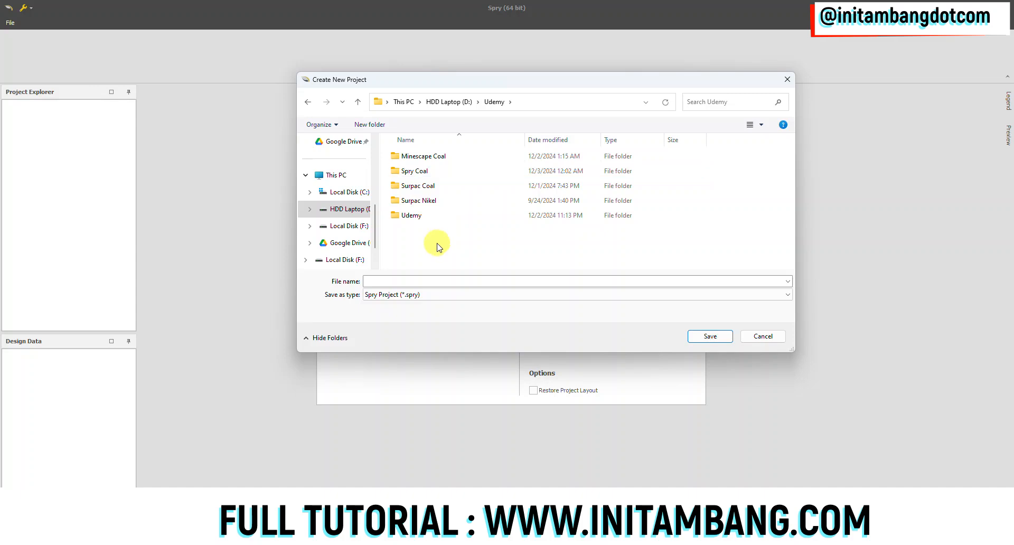
Save the new Spry project as spry_coal in the Spry Coal folder
click(420, 174)
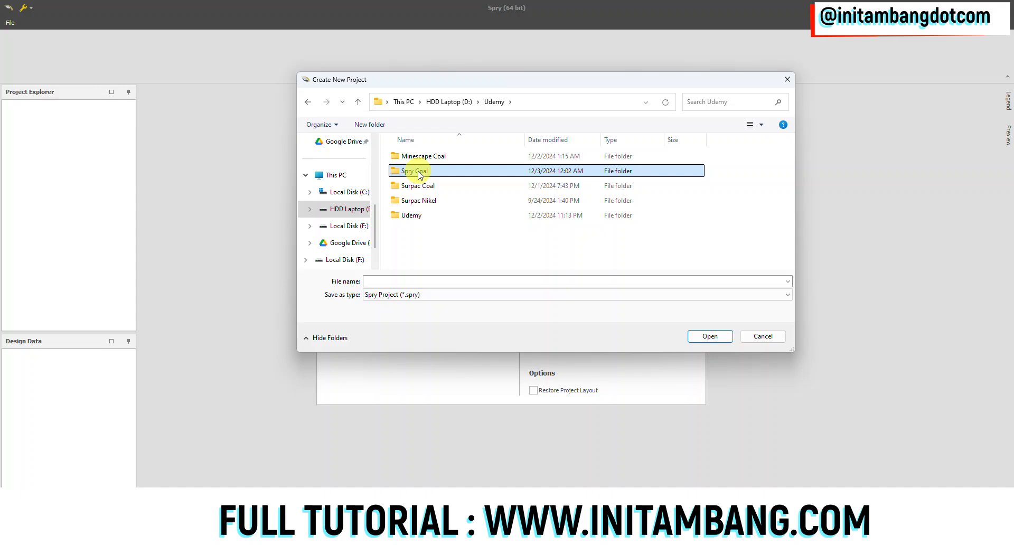
double_click(418, 175)
click(398, 280)
text(pro)
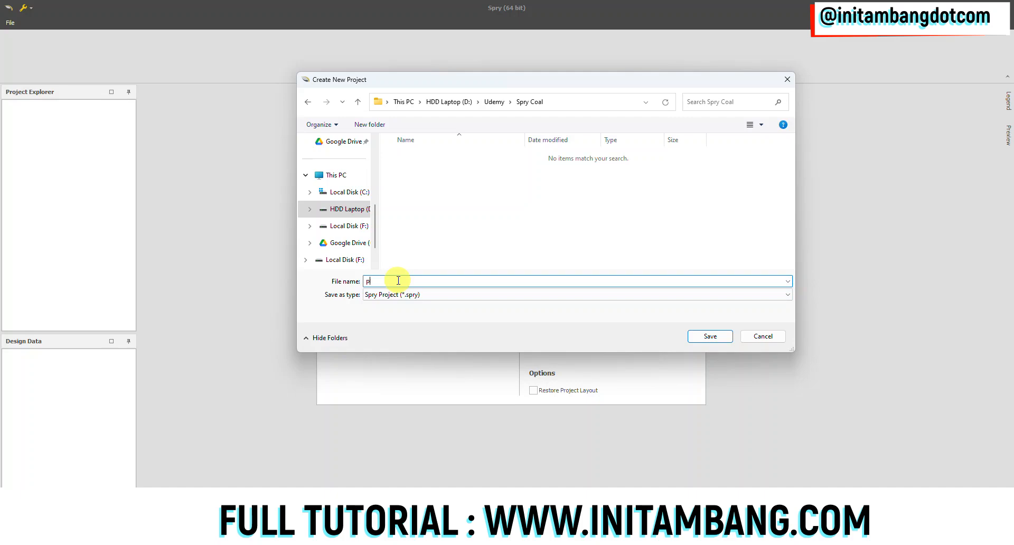
key(BackSpace)
key(BackSpace)
text(spry_coal)
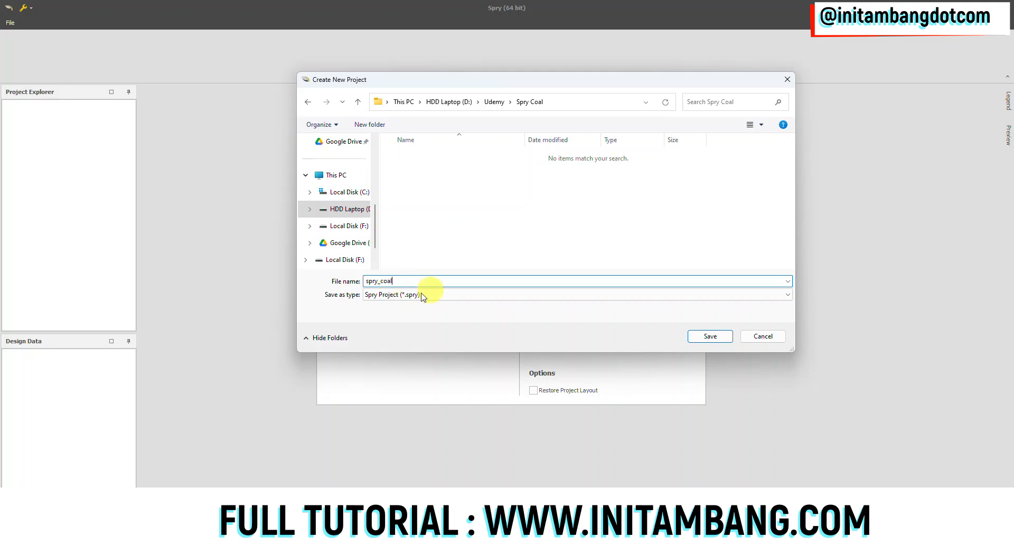
click(712, 336)
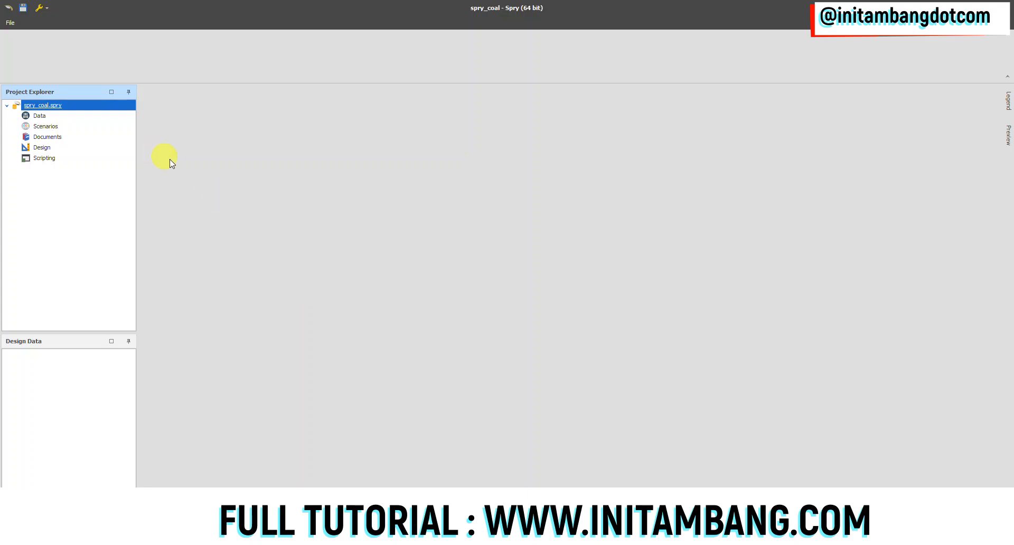
Go through the project's Data, Scenarios, Documents, Design and Scripting sections
click(44, 115)
click(48, 128)
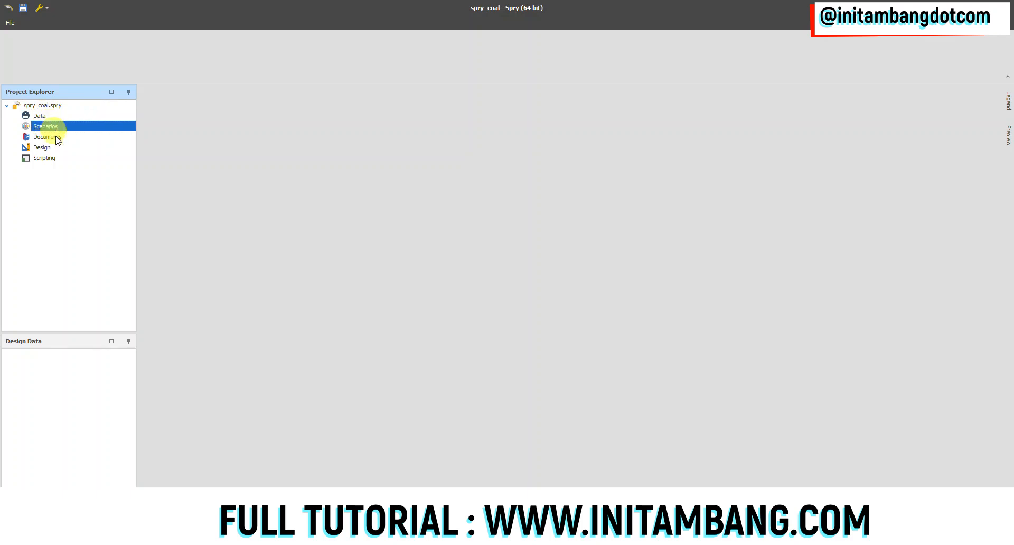
click(52, 137)
click(52, 148)
click(53, 158)
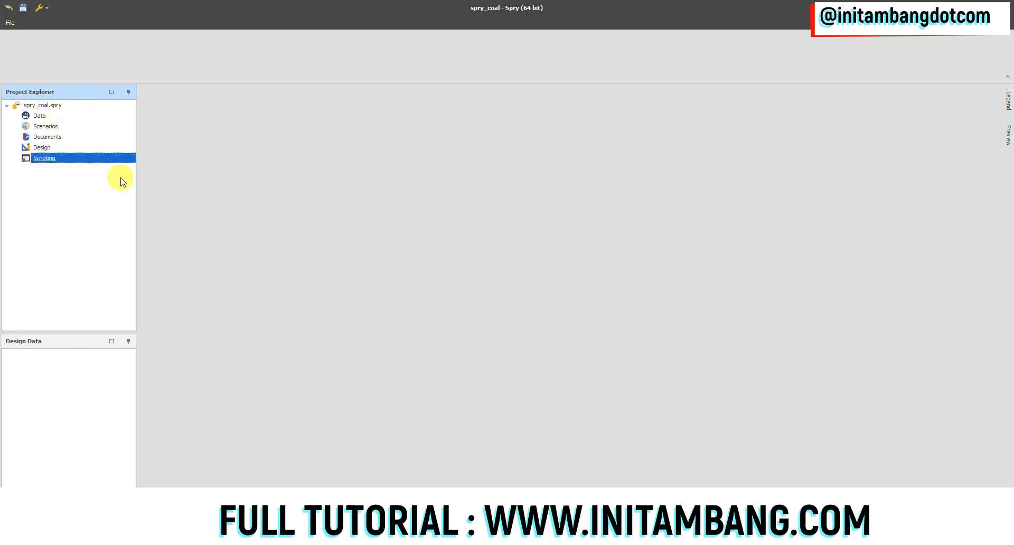
Add a new table named pit to the project's Data section
click(47, 118)
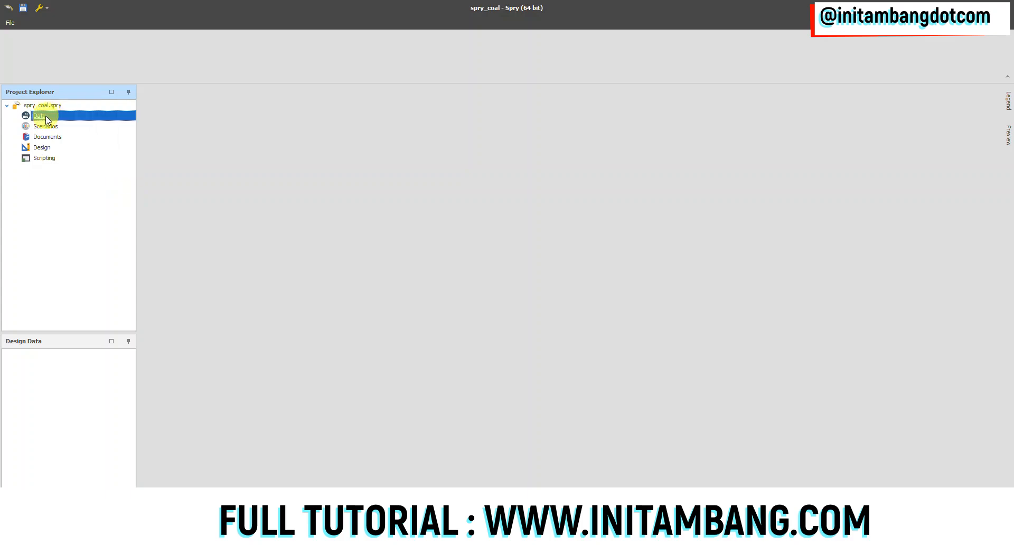
right_click(47, 119)
mouse_move(70, 125)
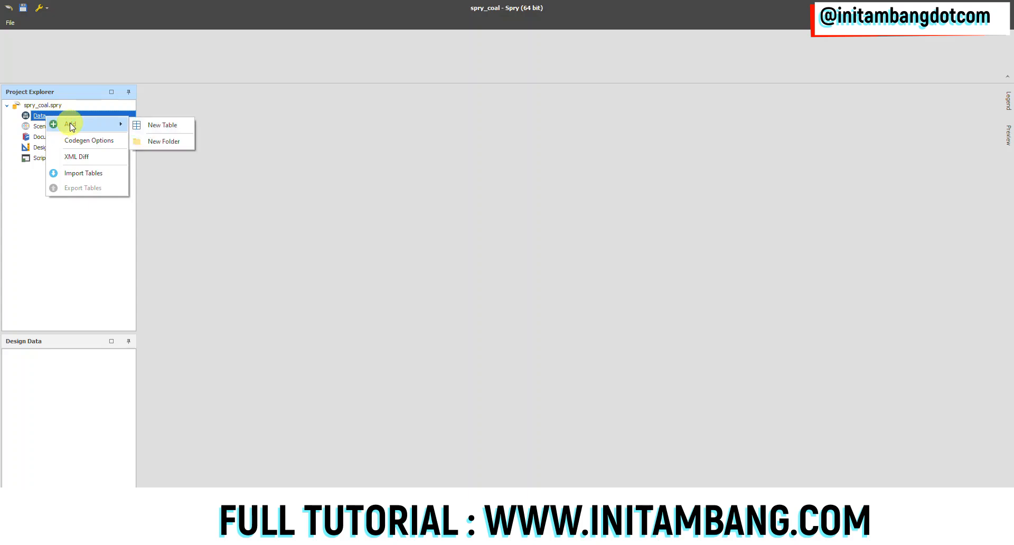
click(153, 125)
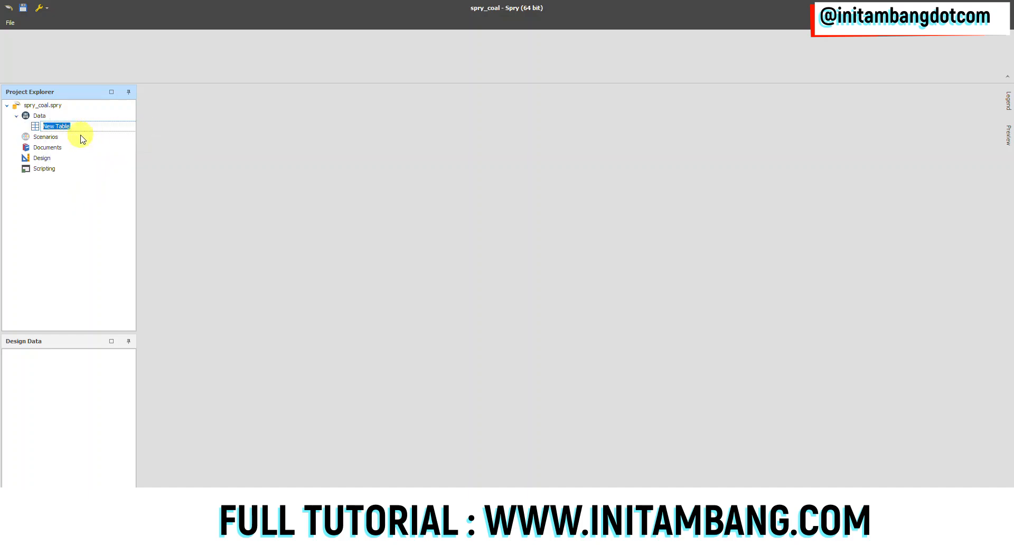
text(pit)
key(Return)
Open the pit table's level setup and add the levels pit, block and strip in that order
right_click(51, 127)
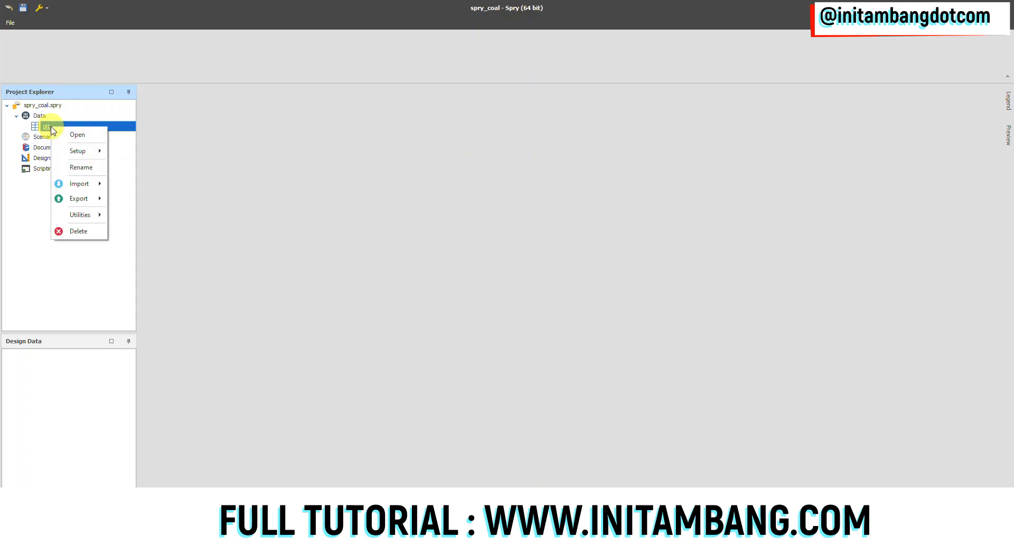
mouse_move(87, 153)
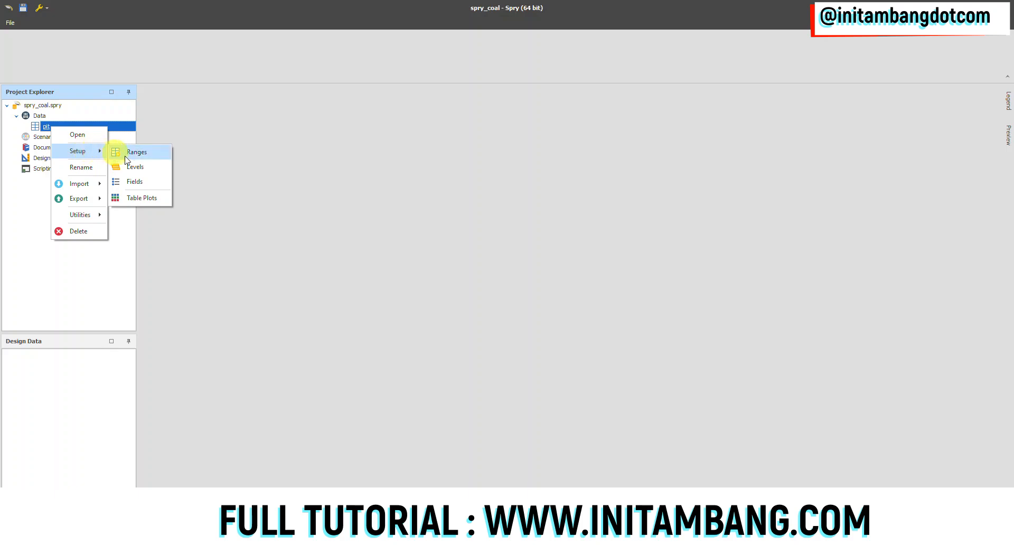
click(135, 166)
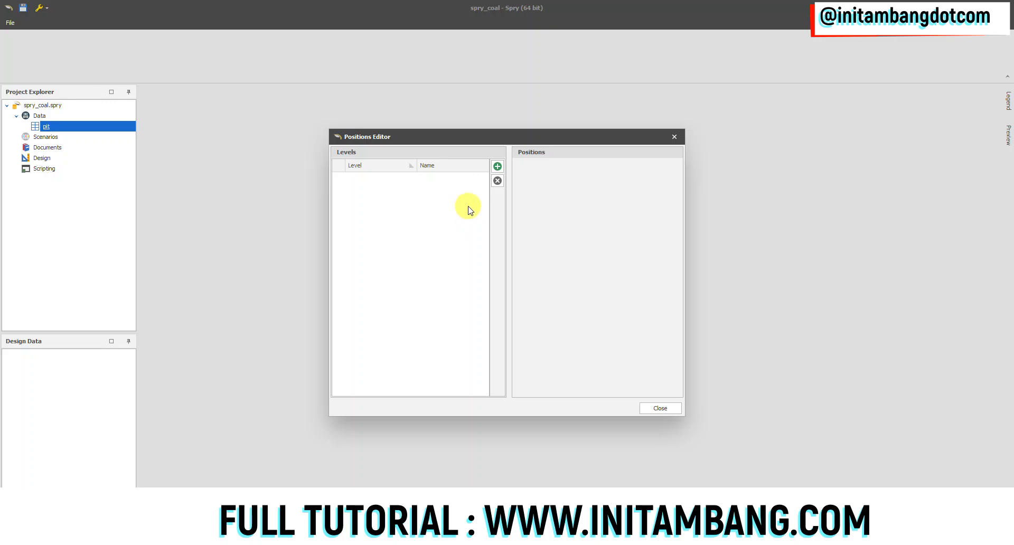
click(497, 166)
text(pit)
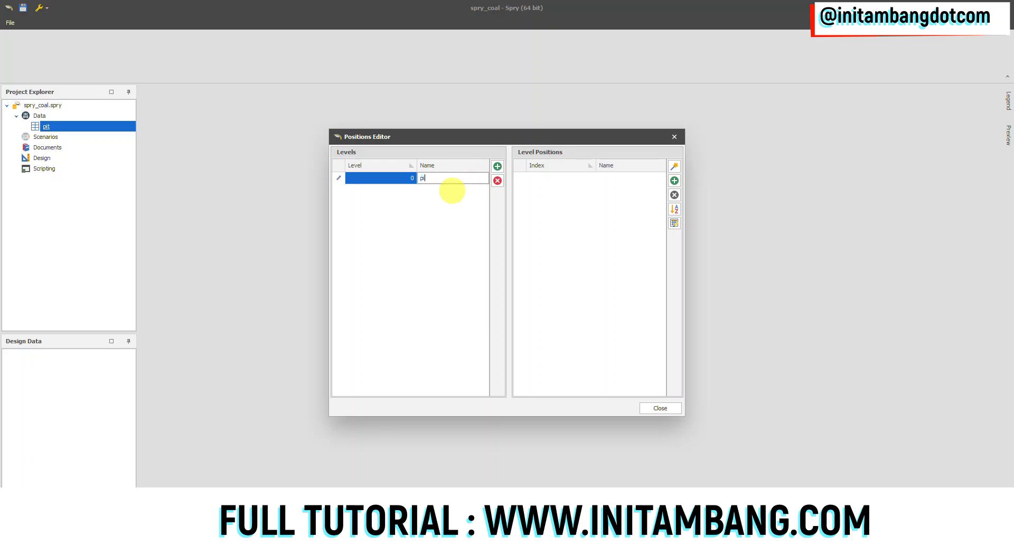
click(497, 166)
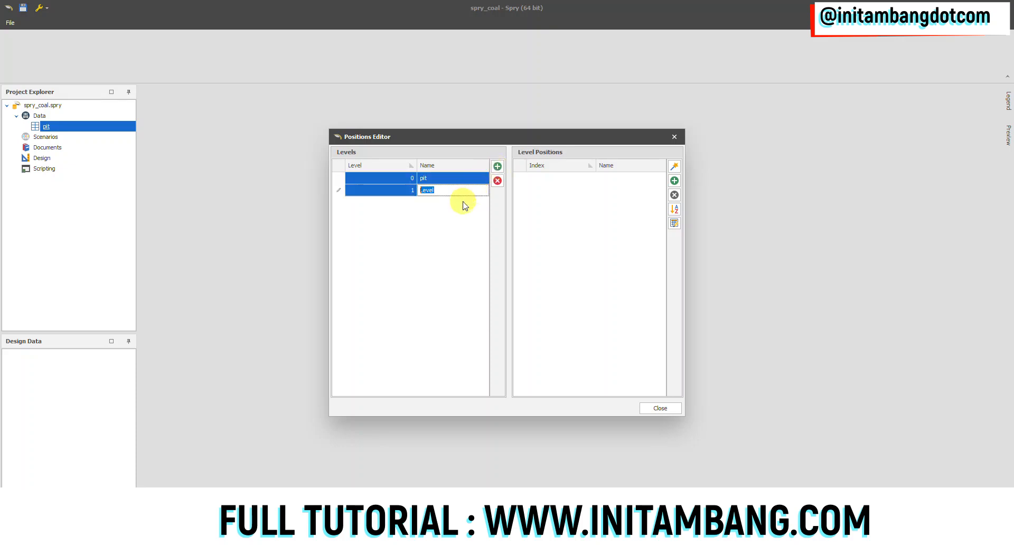
text(block)
click(497, 167)
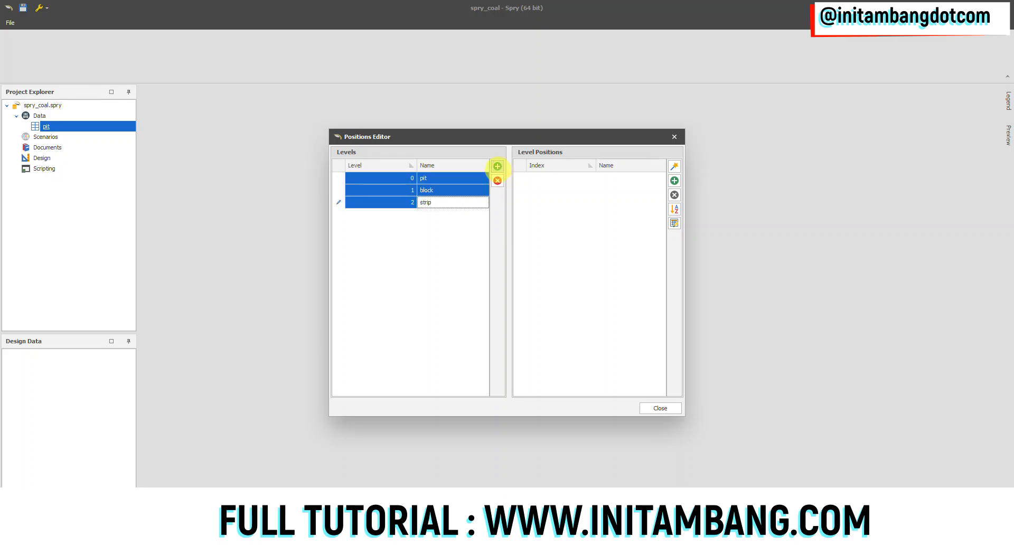
Add the levels bench and seam below strip and close the Positions Editor
click(497, 167)
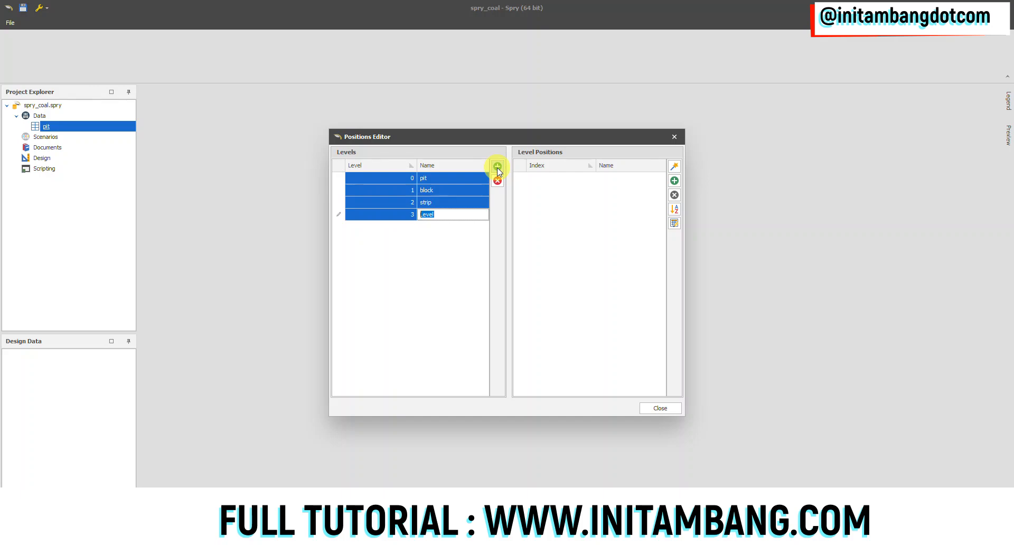
text(bench)
click(497, 167)
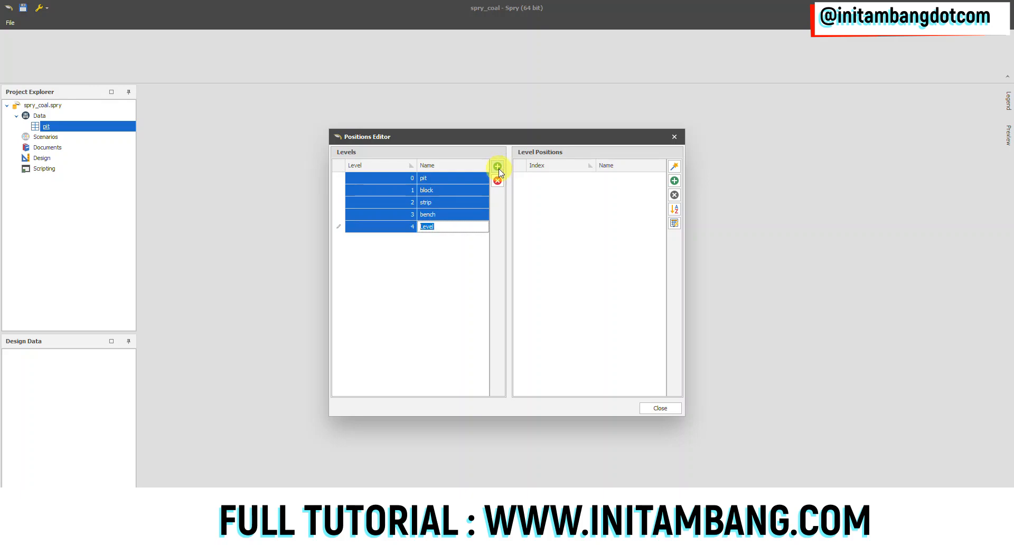
text(seam)
click(450, 214)
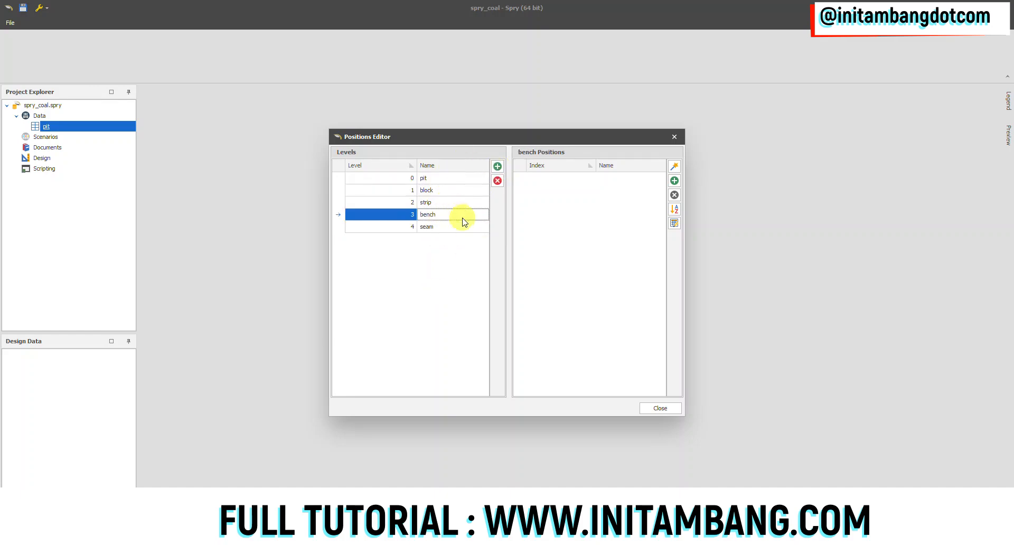
click(662, 408)
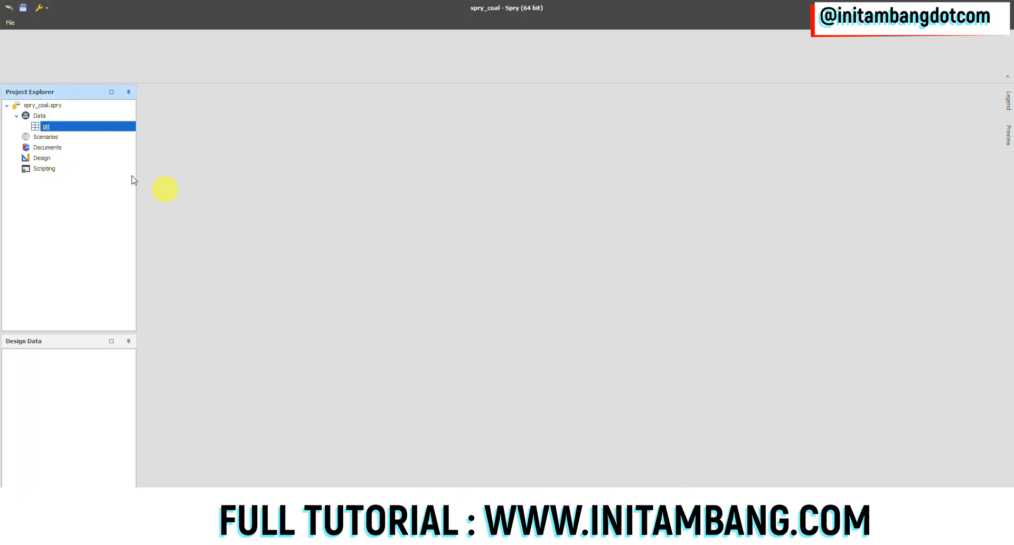
Check the levels defined for the pit table in the Positions Editor and close it
right_click(50, 128)
mouse_move(77, 153)
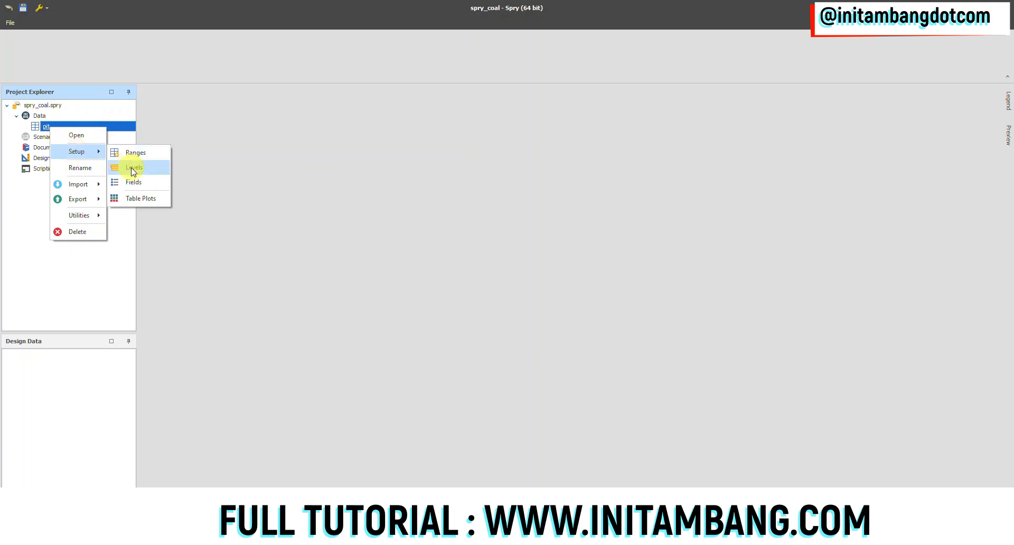
click(133, 168)
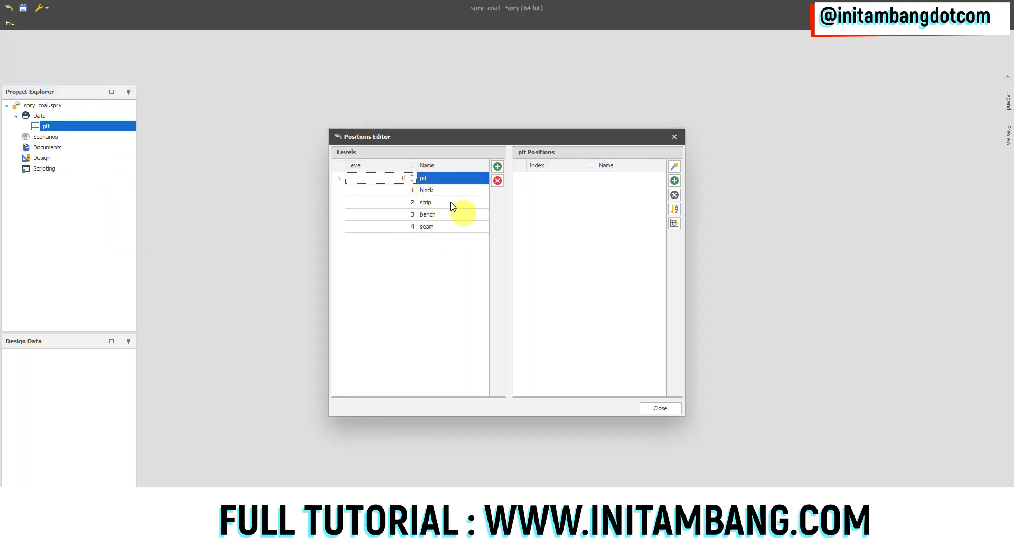
click(659, 407)
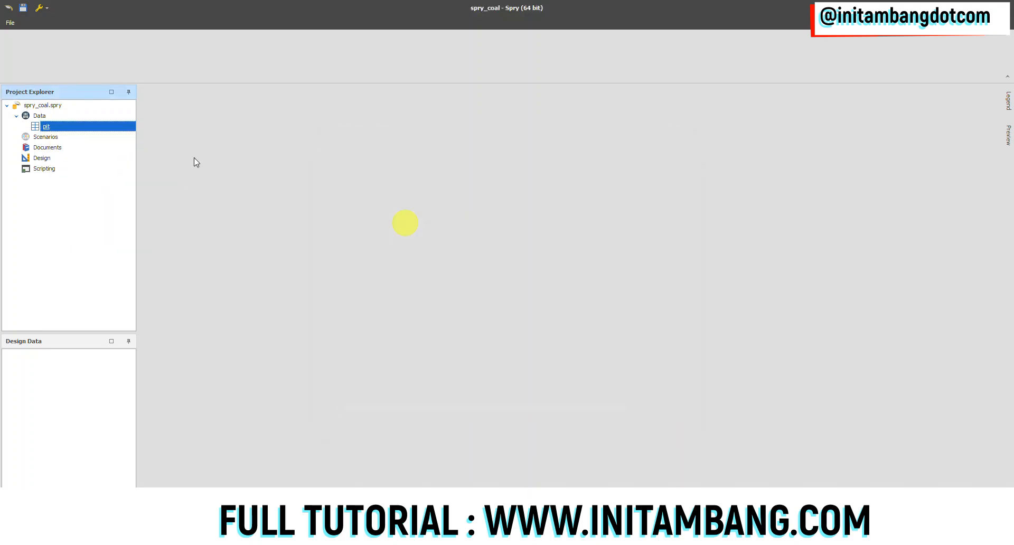
Open the pit table's field setup and add a folder named coal under Schema
right_click(49, 127)
mouse_move(76, 153)
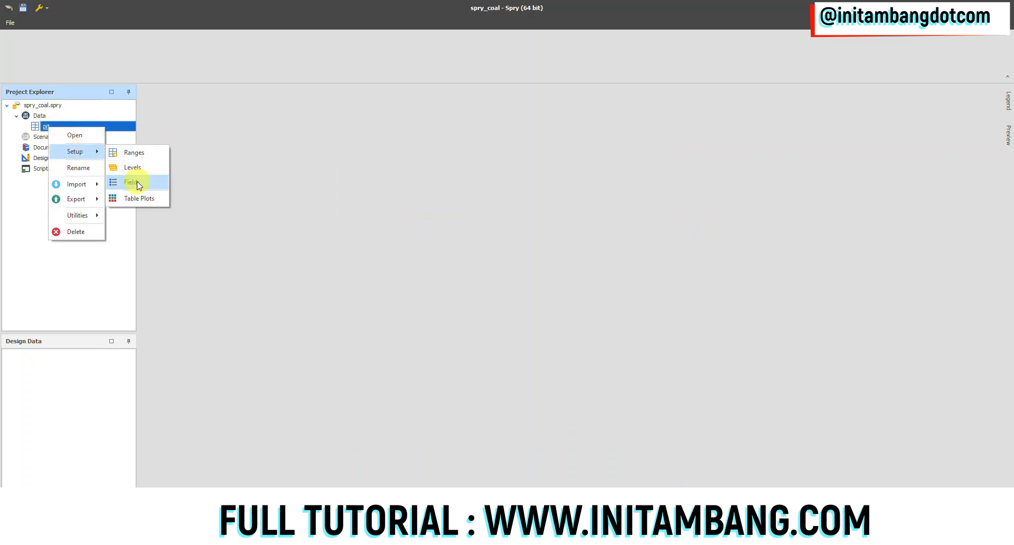
click(136, 182)
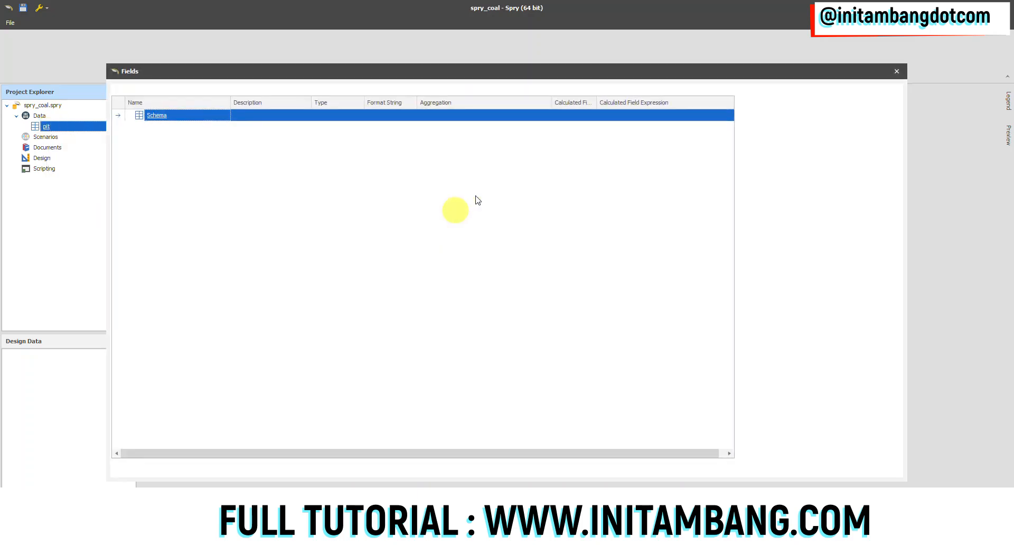
drag(356, 79, 392, 94)
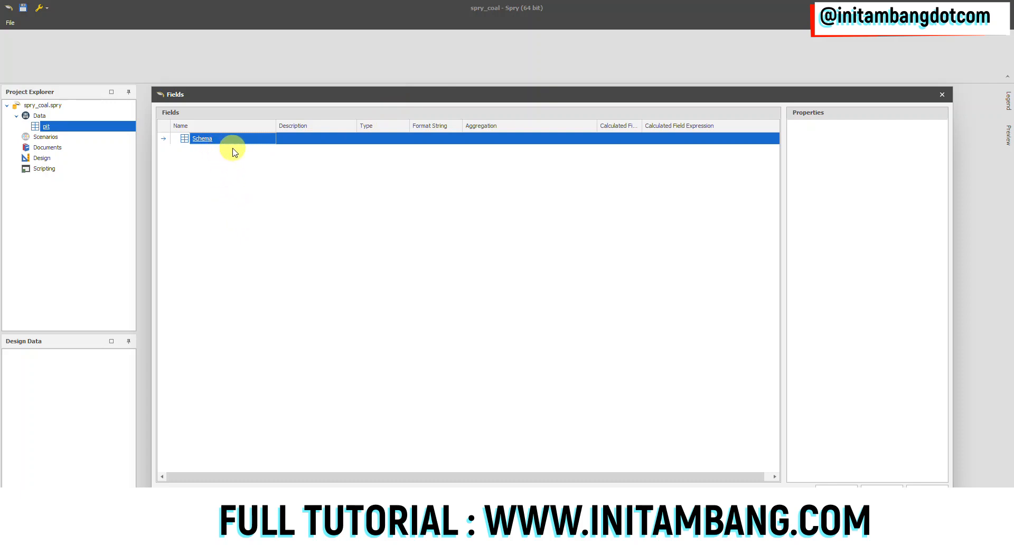
right_click(208, 141)
mouse_move(237, 155)
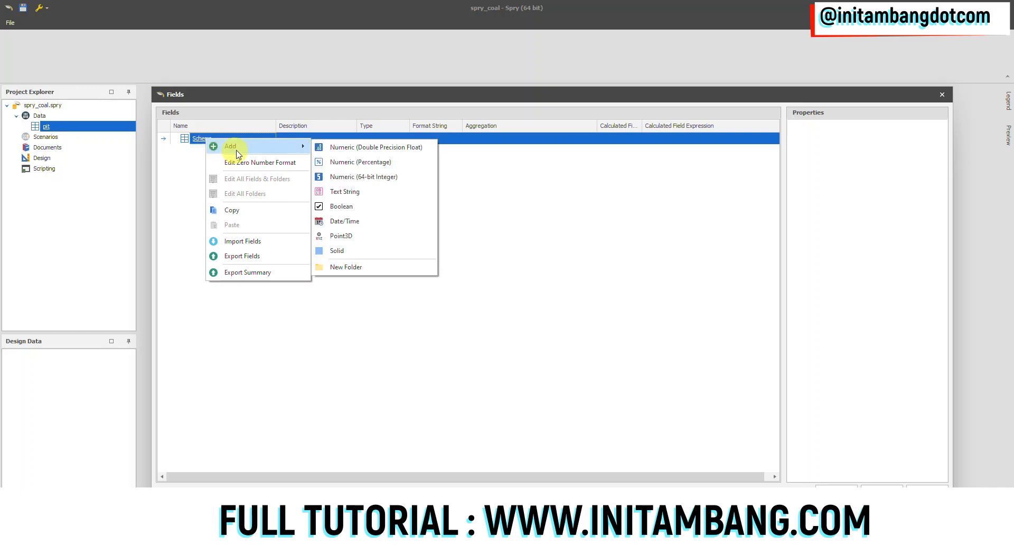
click(354, 266)
text(coal)
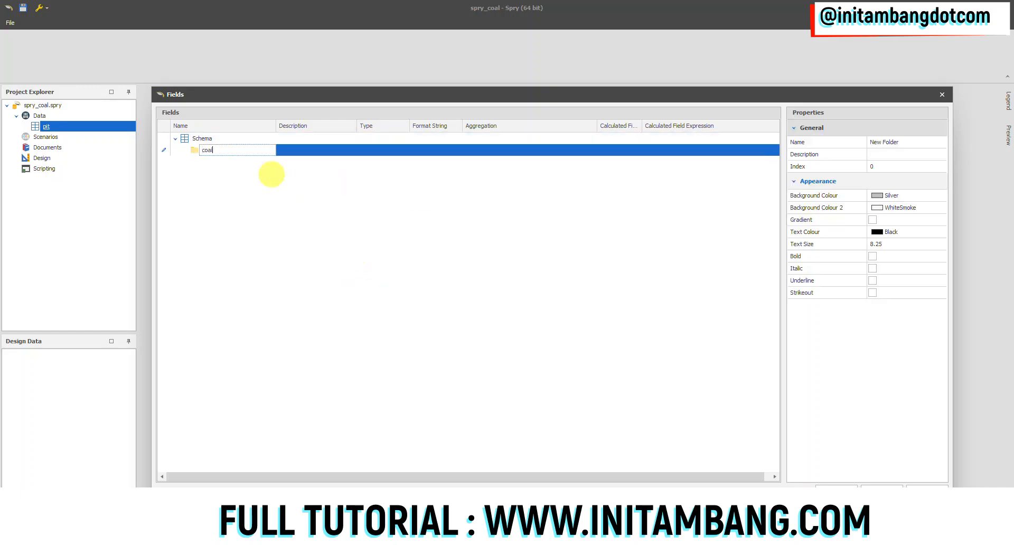
key(Return)
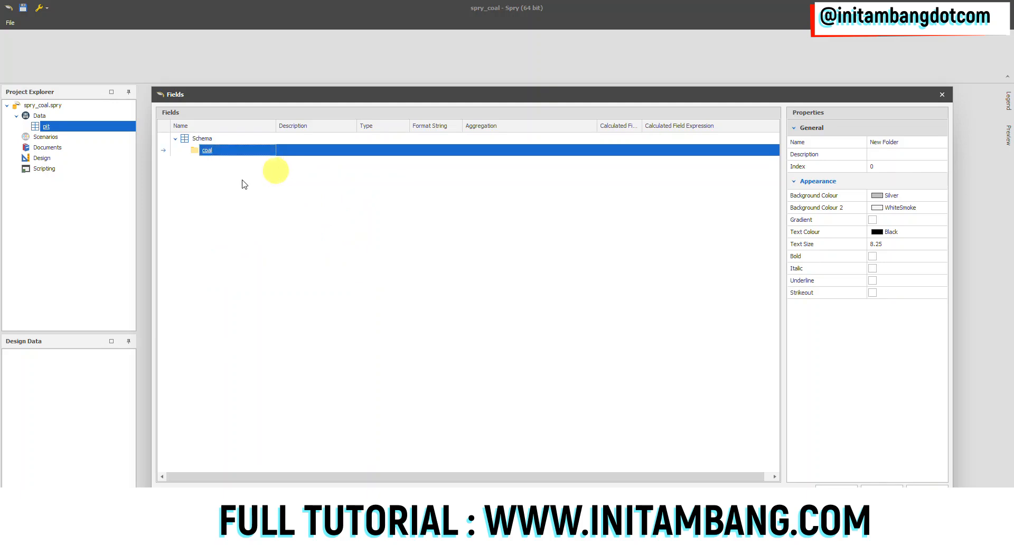
Add a Numeric (Double Precision Float) field named mass to the coal folder
right_click(209, 153)
mouse_move(258, 163)
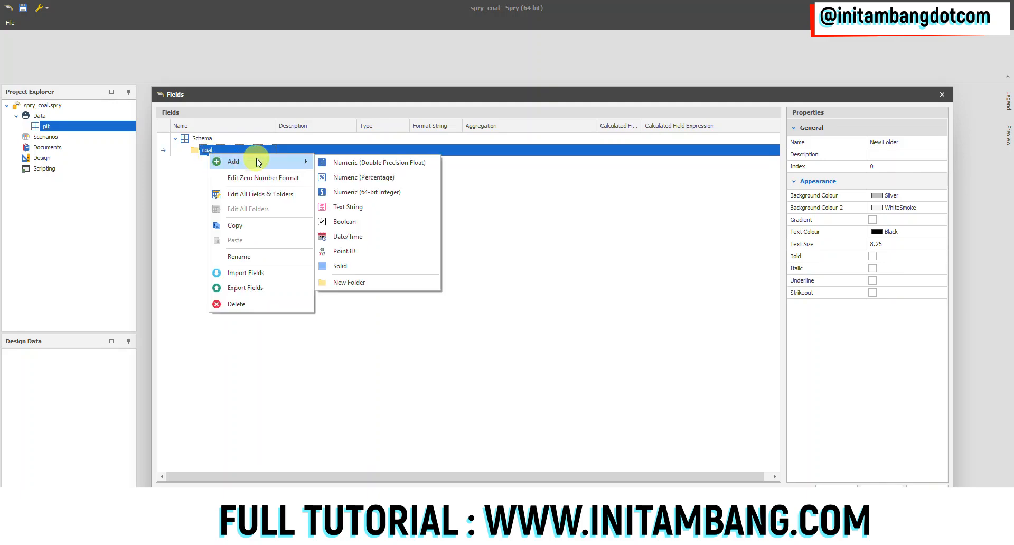
click(338, 164)
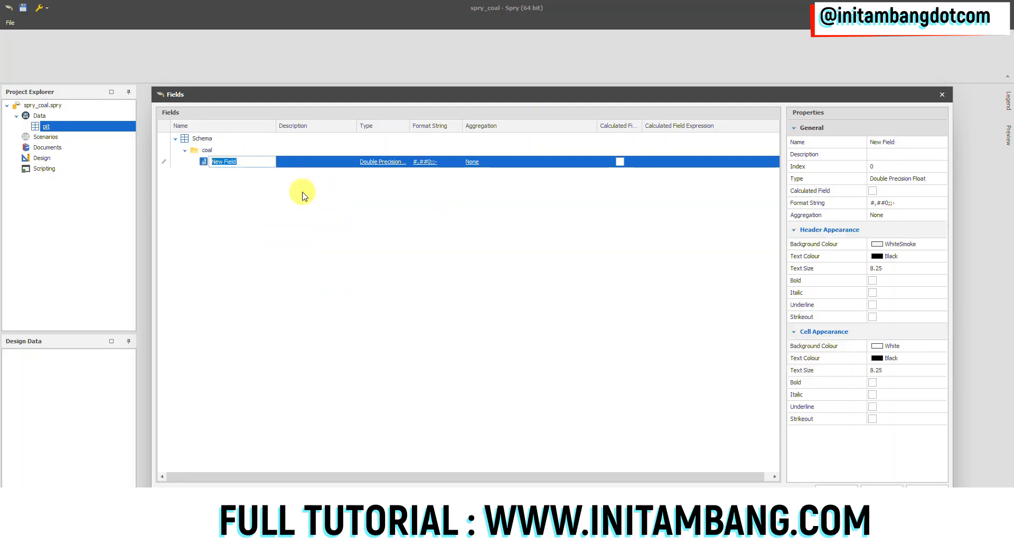
text(ma)
Set the default aggregation of the coal folder's mass field to Sum
click(482, 161)
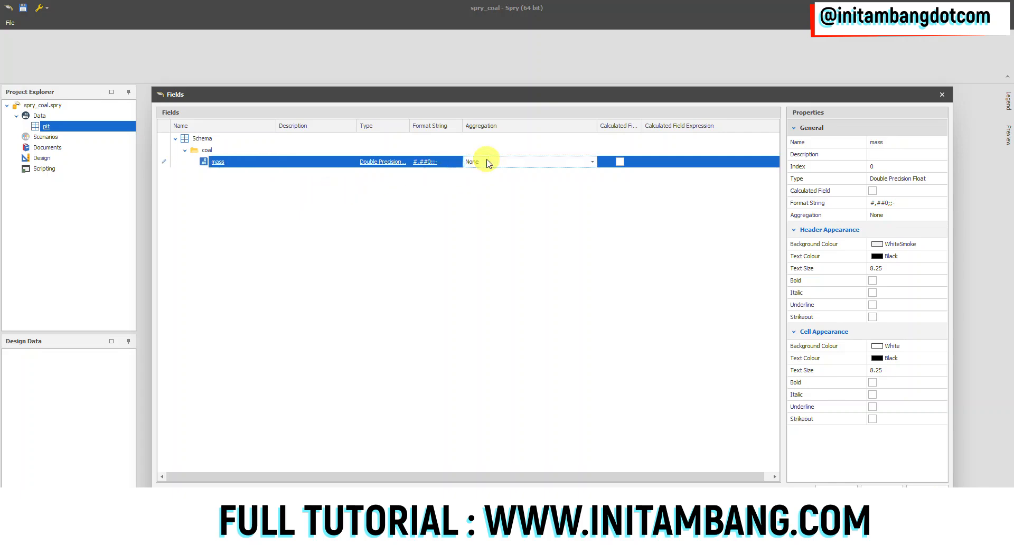
click(482, 162)
click(534, 192)
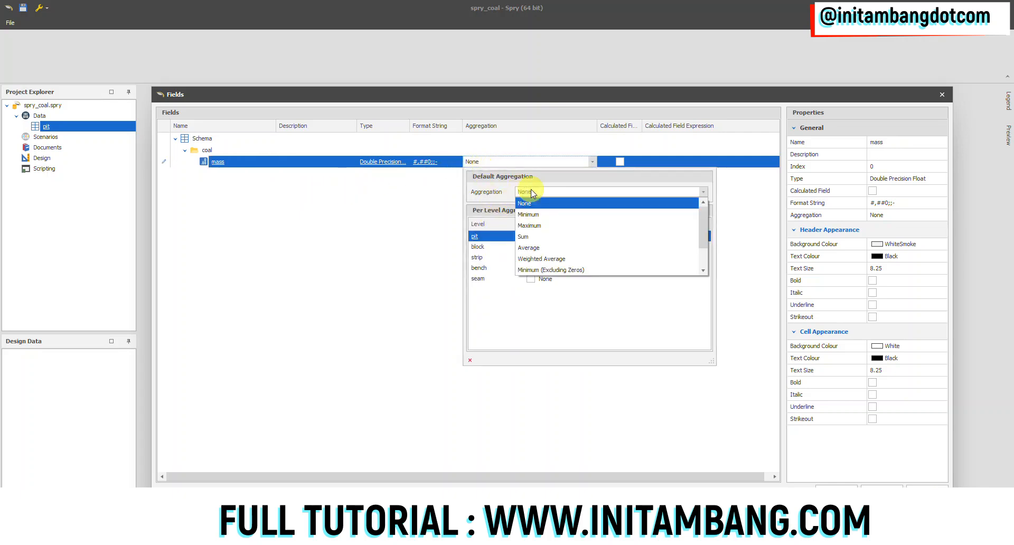
click(531, 235)
click(543, 195)
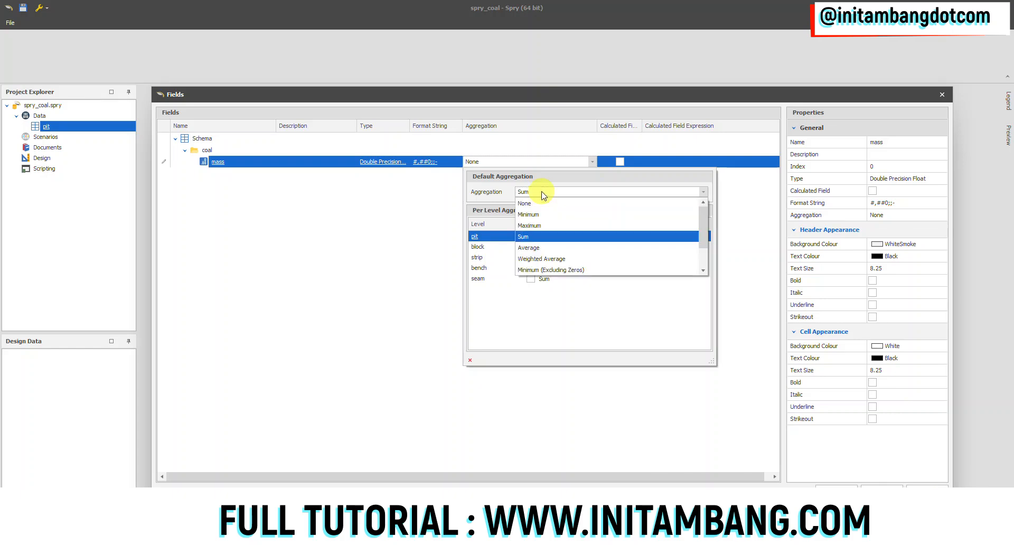
click(540, 238)
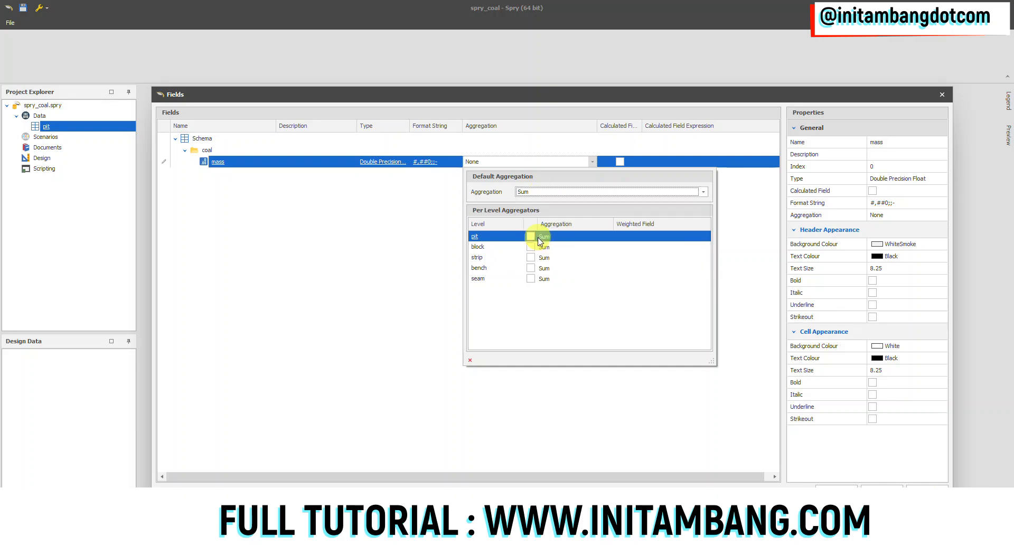
click(364, 227)
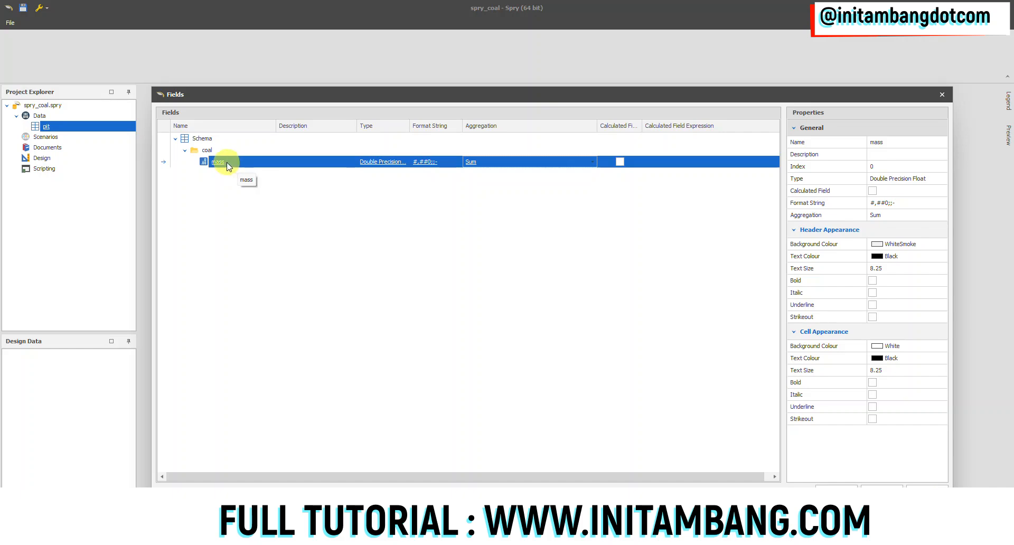
Add a Point3D field named centroid roof to the coal folder
right_click(210, 151)
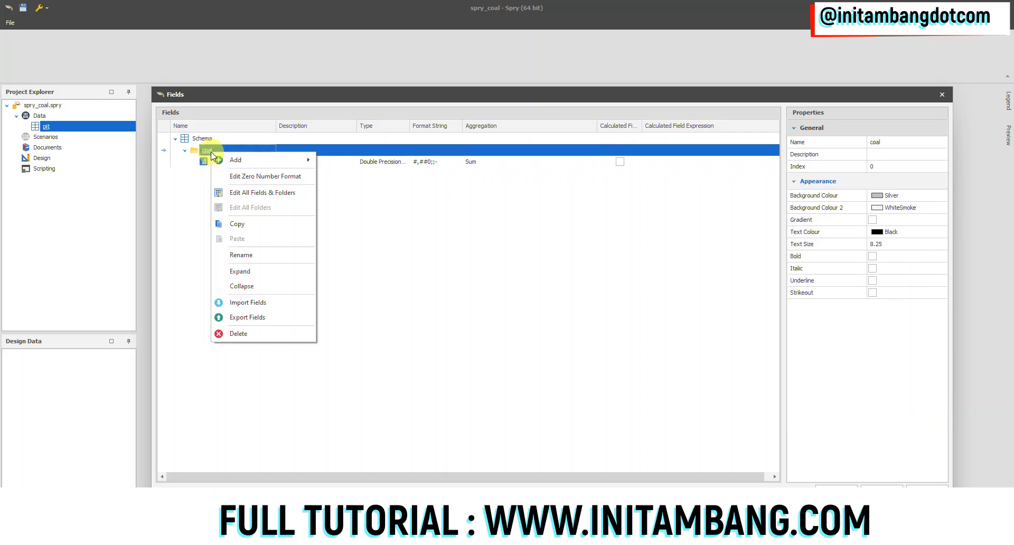
mouse_move(258, 161)
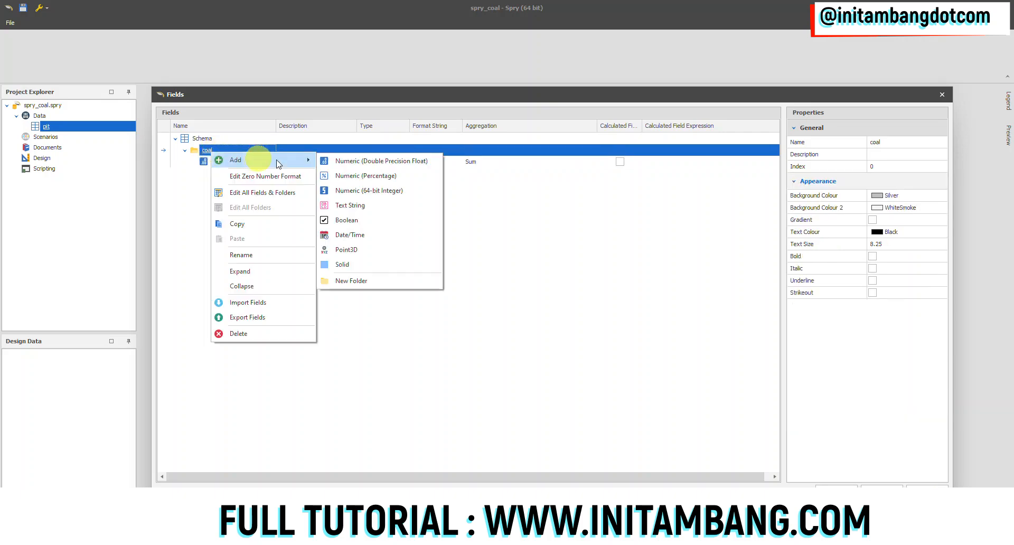
click(355, 252)
text(c)
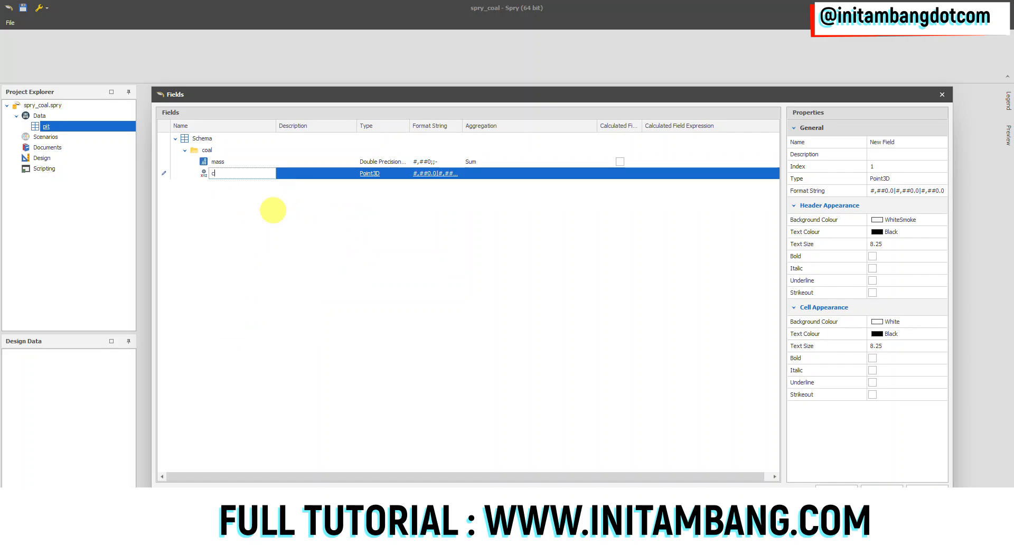
text(ntroidtroid roof)
key(Return)
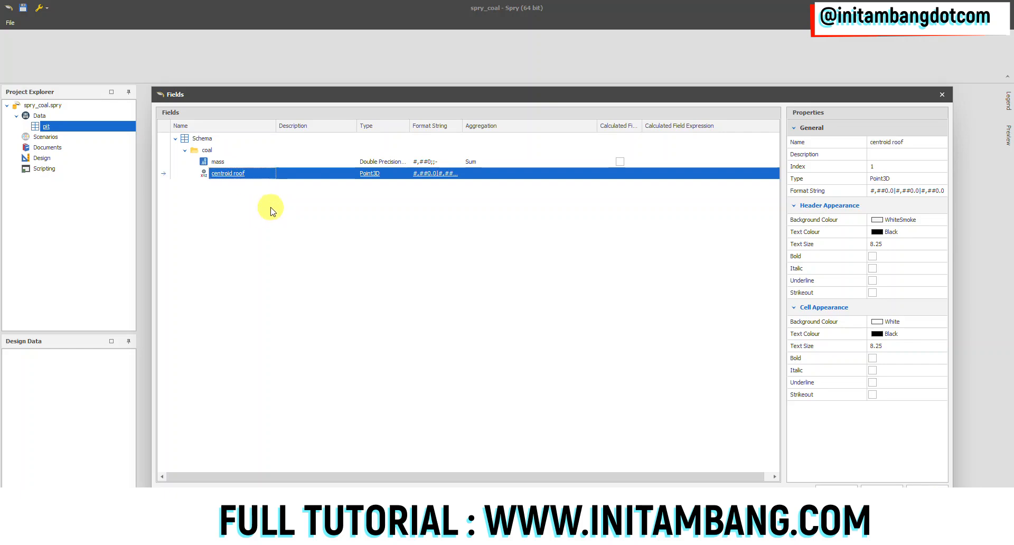
Make two copies of the centroid roof field within the coal folder
right_click(235, 177)
click(249, 182)
right_click(244, 187)
click(250, 191)
Rename the first centroid roof copy as centroid centre and the second as centroid floor
click(930, 142)
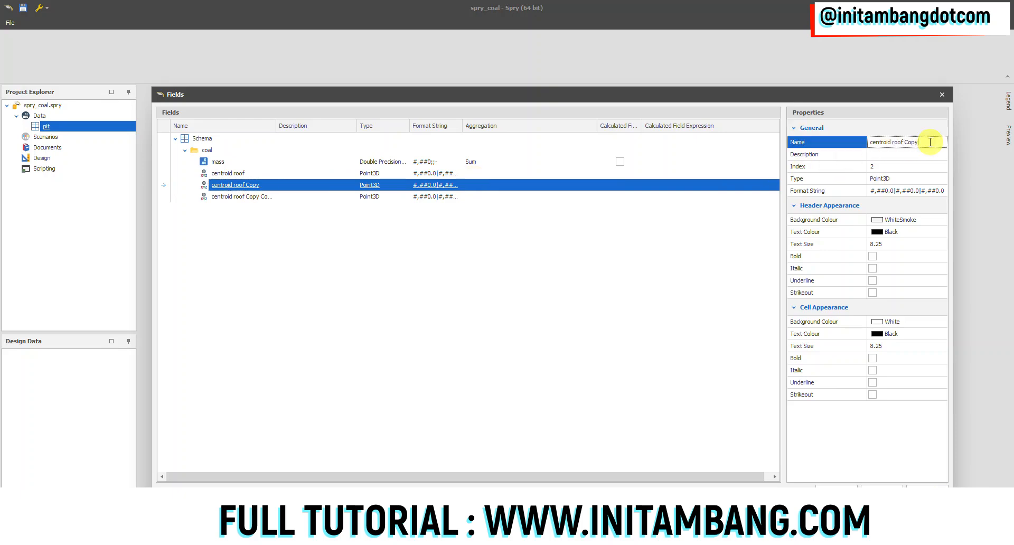
drag(930, 142, 897, 142)
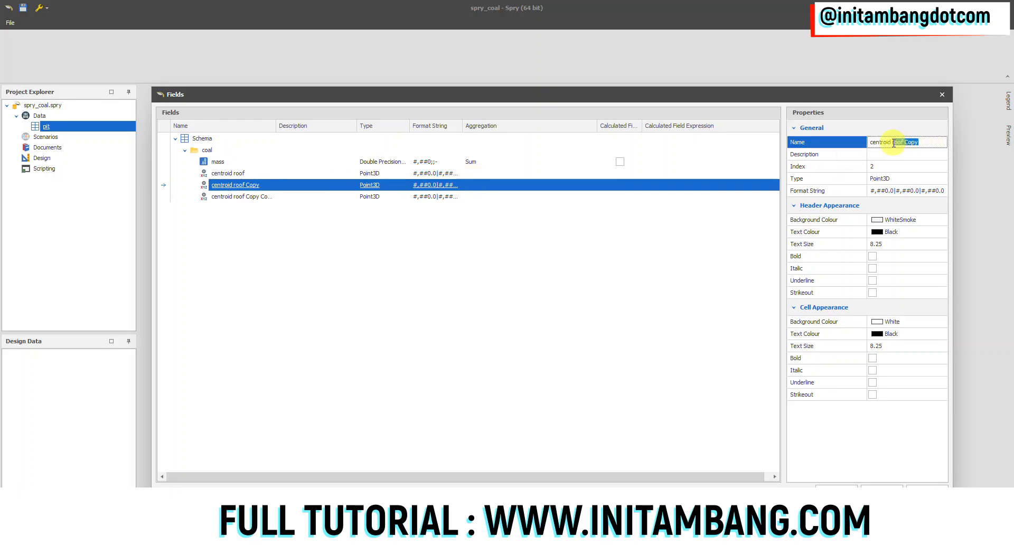
text(centre)
key(Return)
click(244, 197)
drag(932, 142, 897, 144)
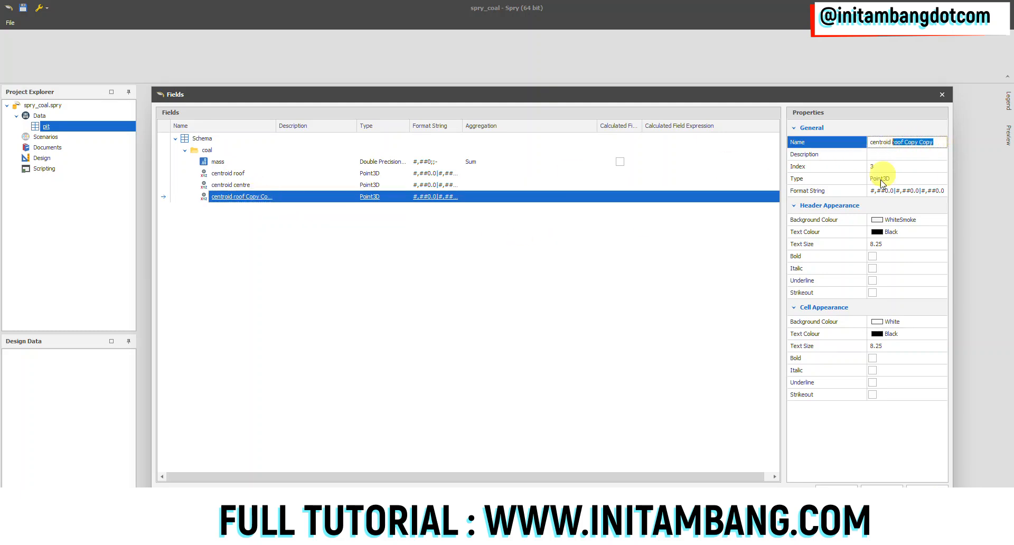
text(floor)
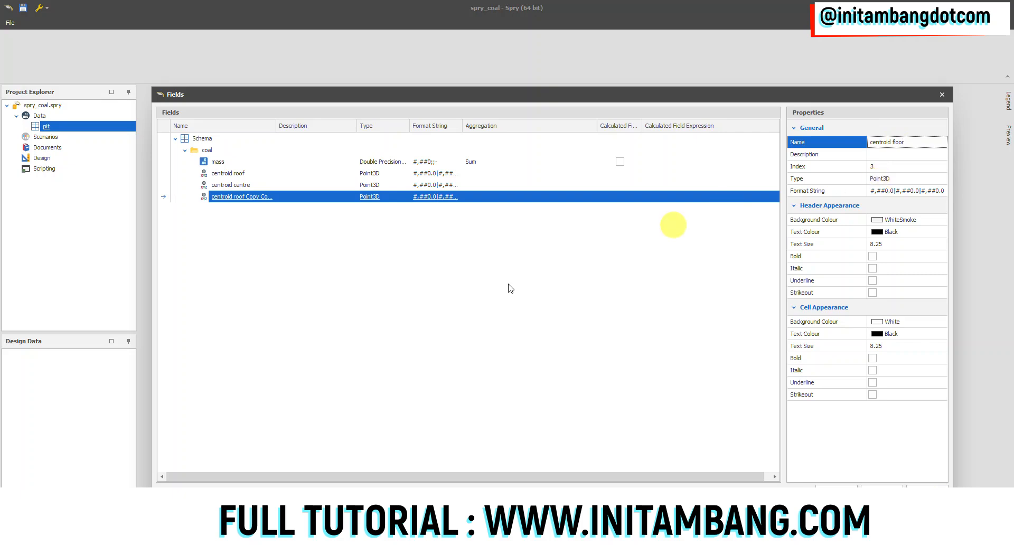
key(Return)
Add a Solid field named solid to the coal folder
click(210, 151)
right_click(212, 152)
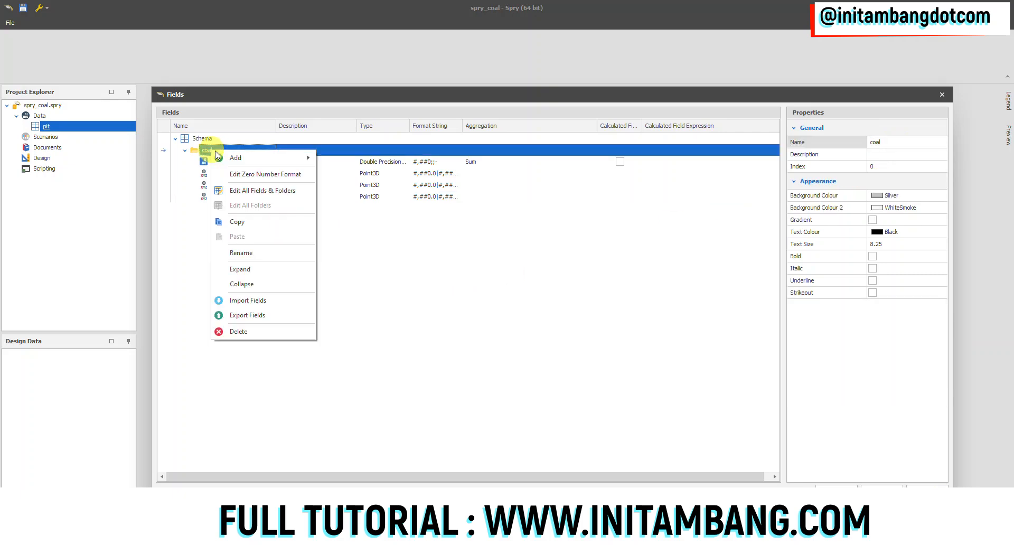
mouse_move(282, 158)
click(343, 262)
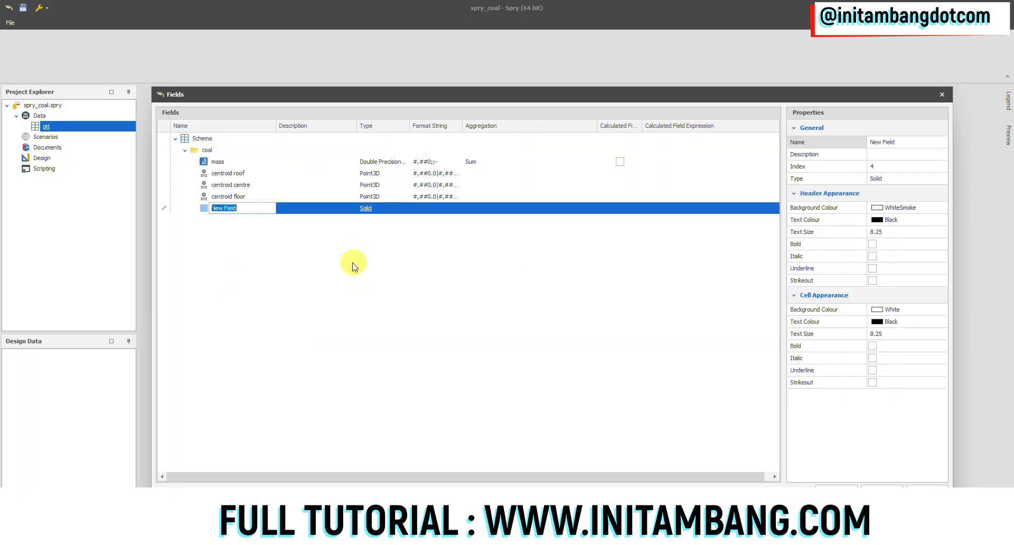
text(solid)
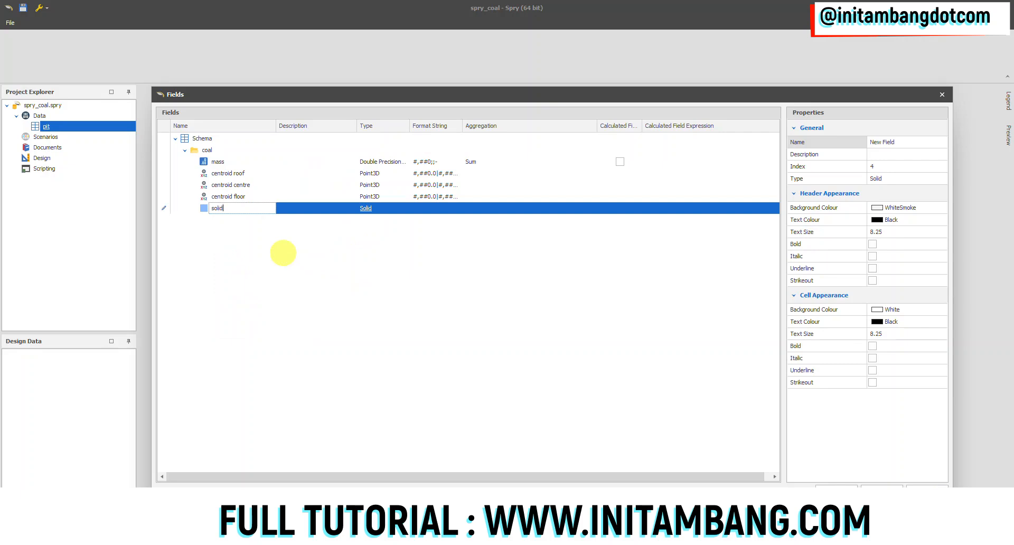
key(Return)
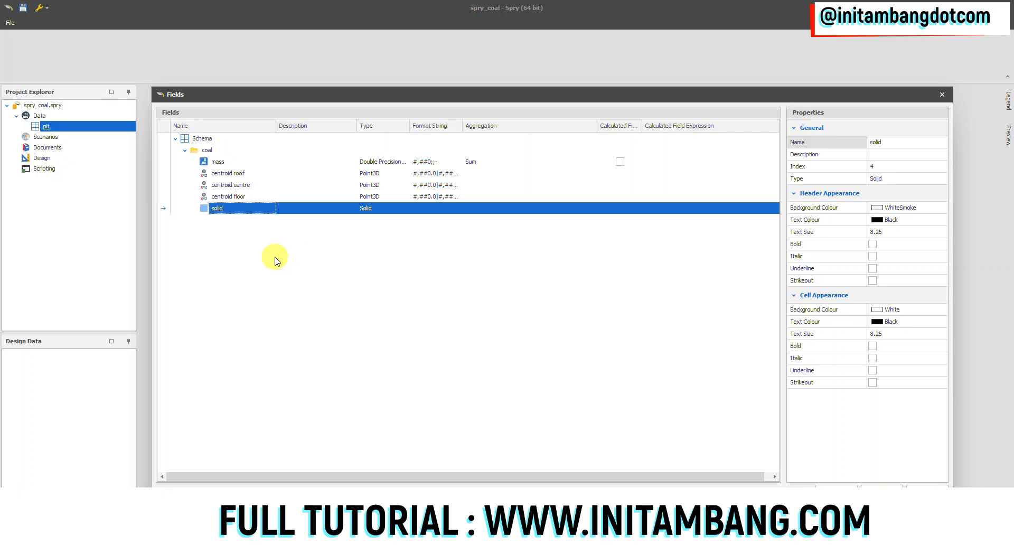
Copy the coal folder with all its fields and paste the duplicate under Schema
click(220, 161)
click(218, 208)
click(209, 153)
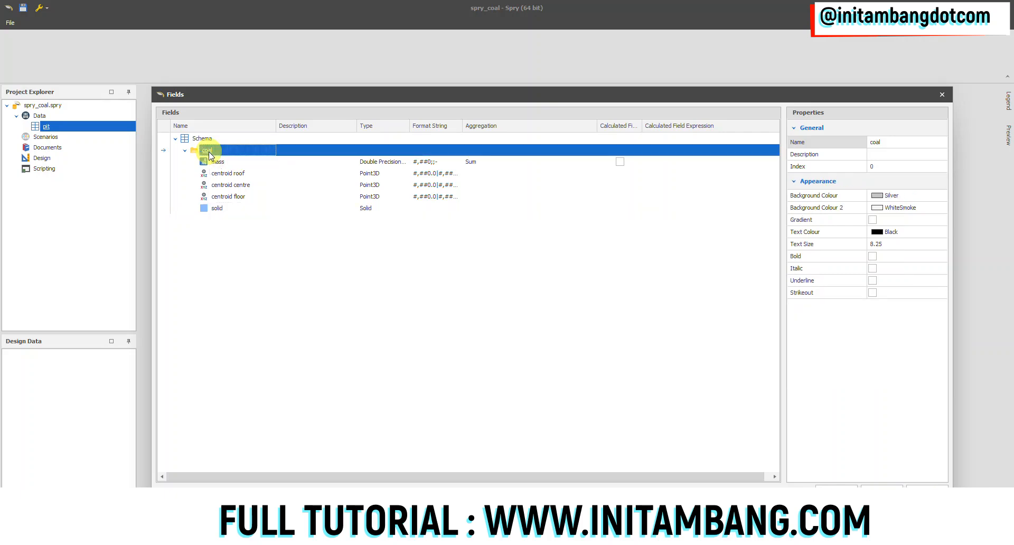
right_click(209, 152)
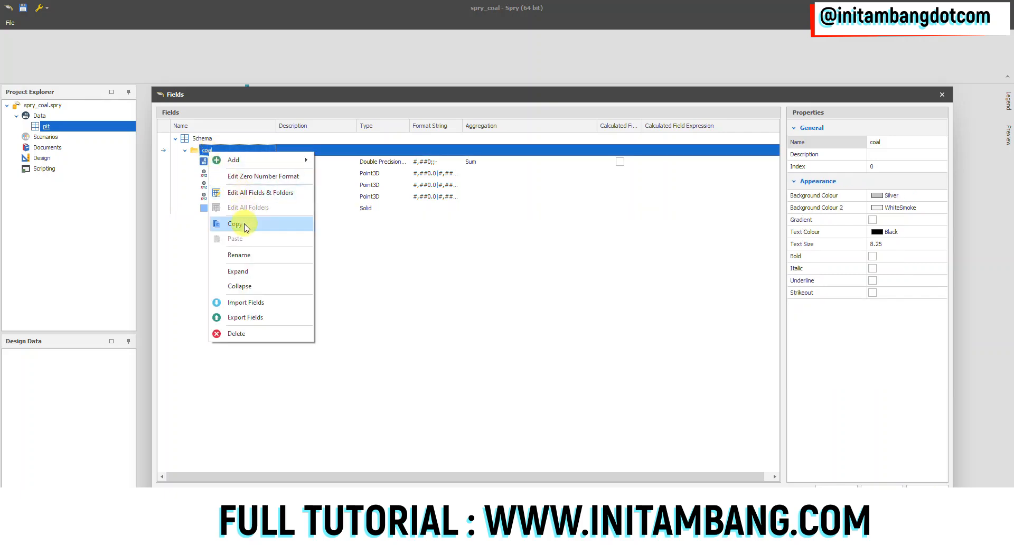
click(239, 224)
right_click(209, 139)
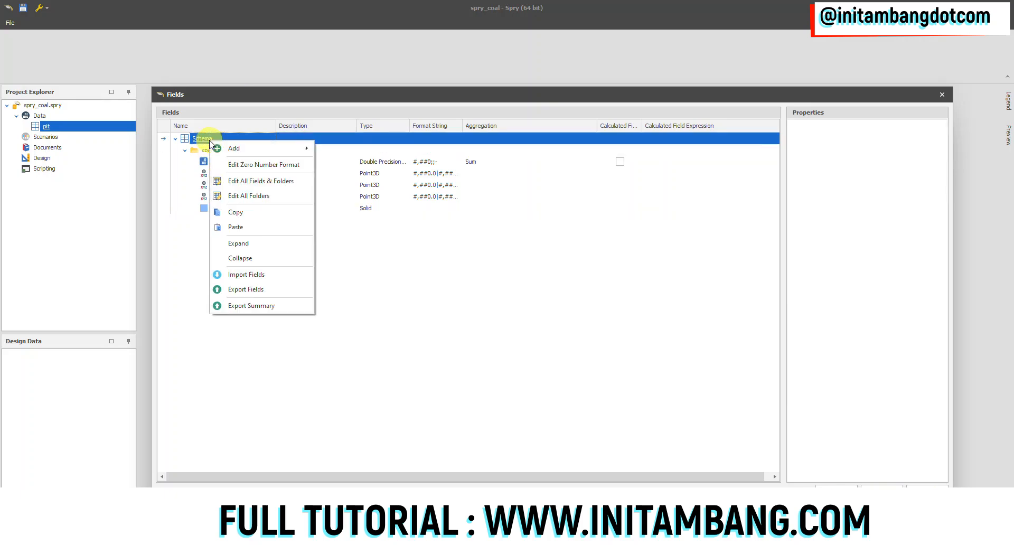
click(242, 226)
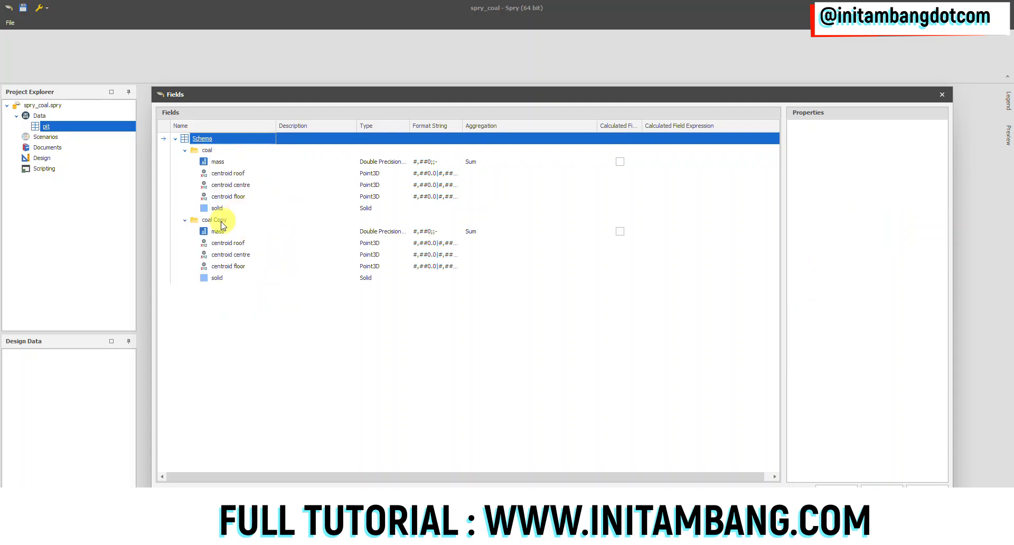
Rename the duplicated coal folder as waste and select its mass field
click(214, 220)
click(902, 140)
click(883, 141)
text(waste)
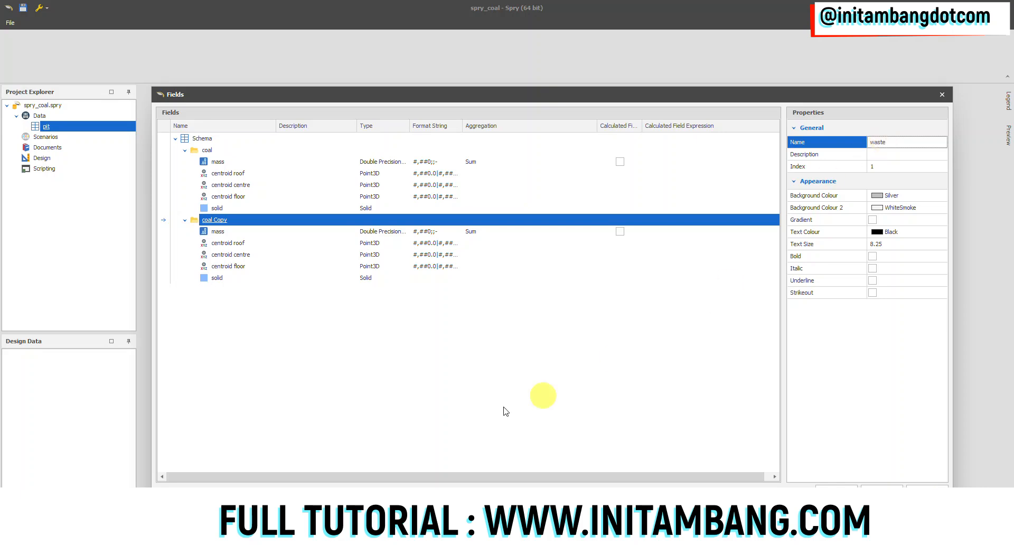
click(218, 232)
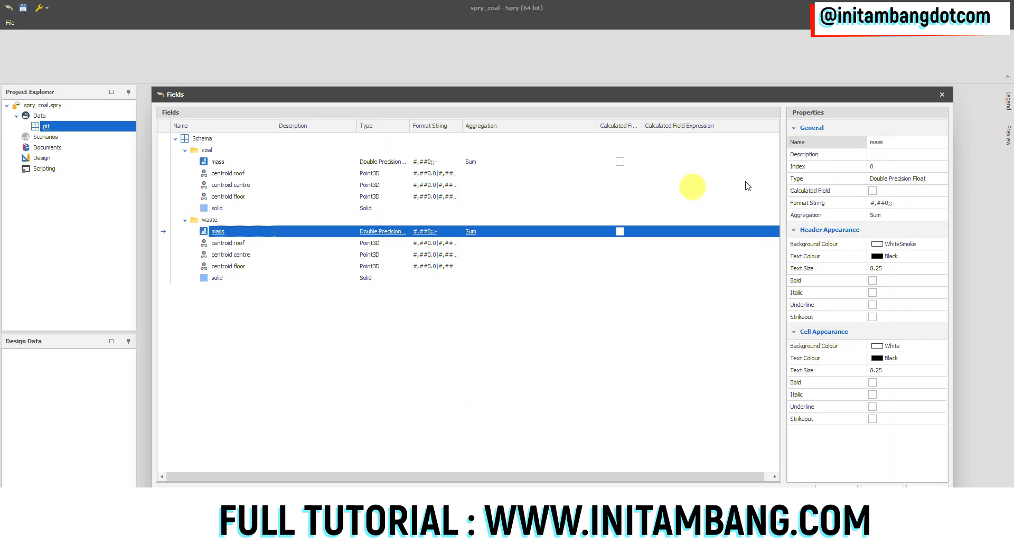
Rename the waste folder's mass field as volume, then save the pit table's field setup and close it
click(886, 143)
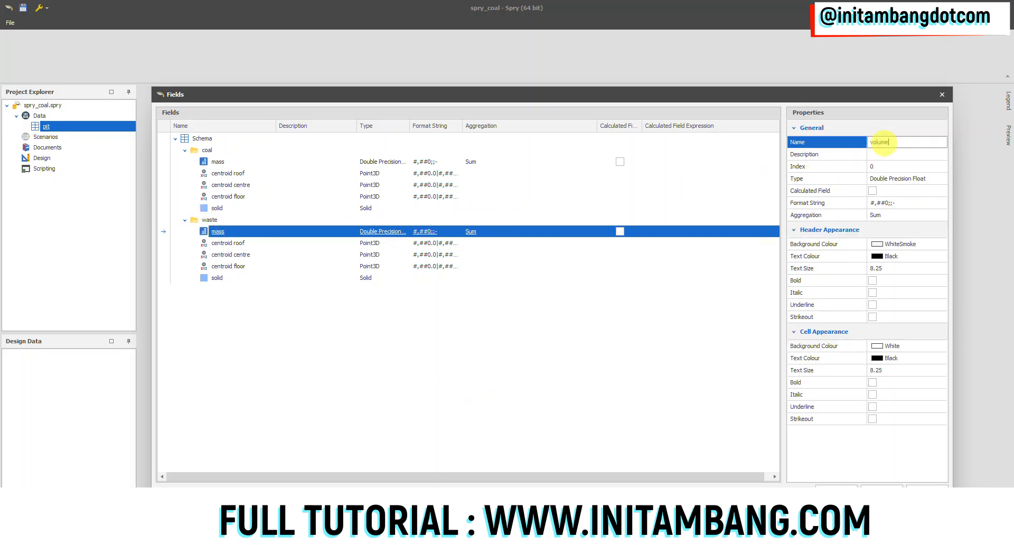
click(514, 387)
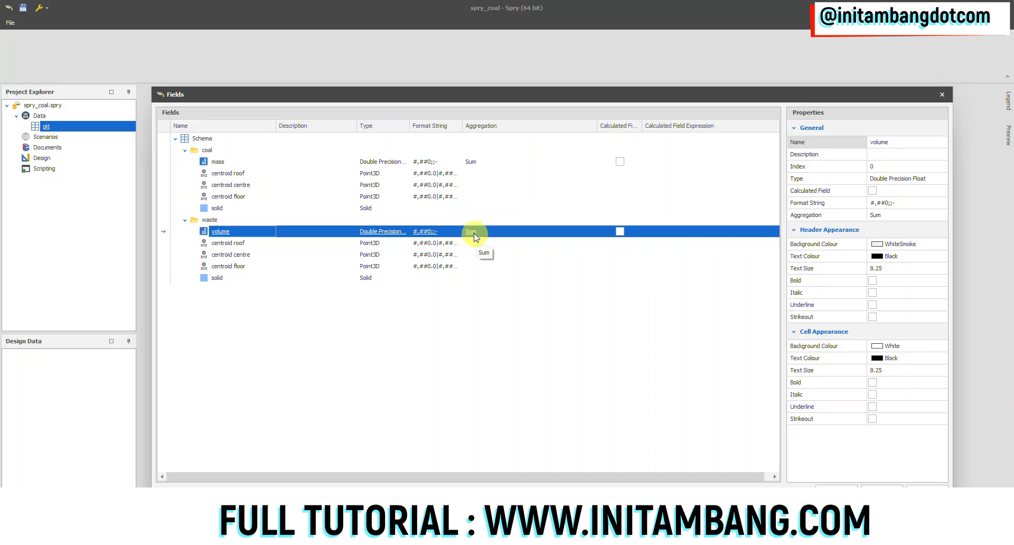
click(219, 162)
click(220, 232)
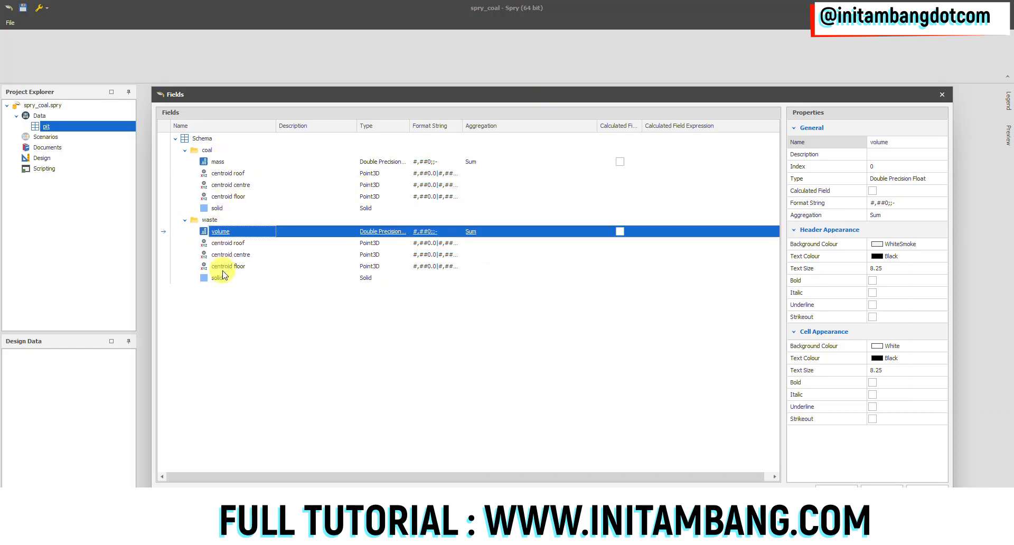
click(219, 279)
click(218, 210)
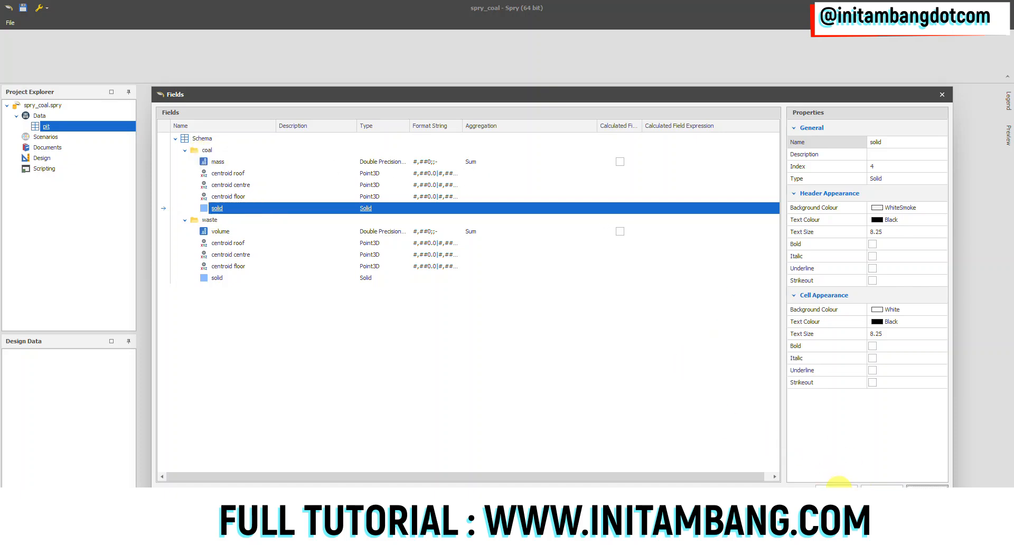
click(927, 485)
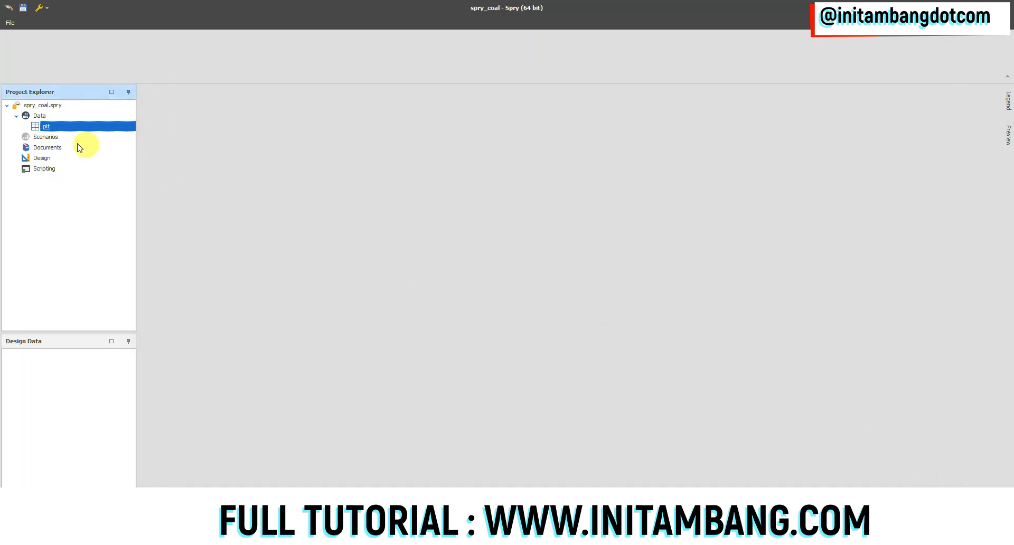
Reopen the pit table's field setup to check the saved coal and waste fields, then close it
right_click(52, 128)
mouse_move(85, 150)
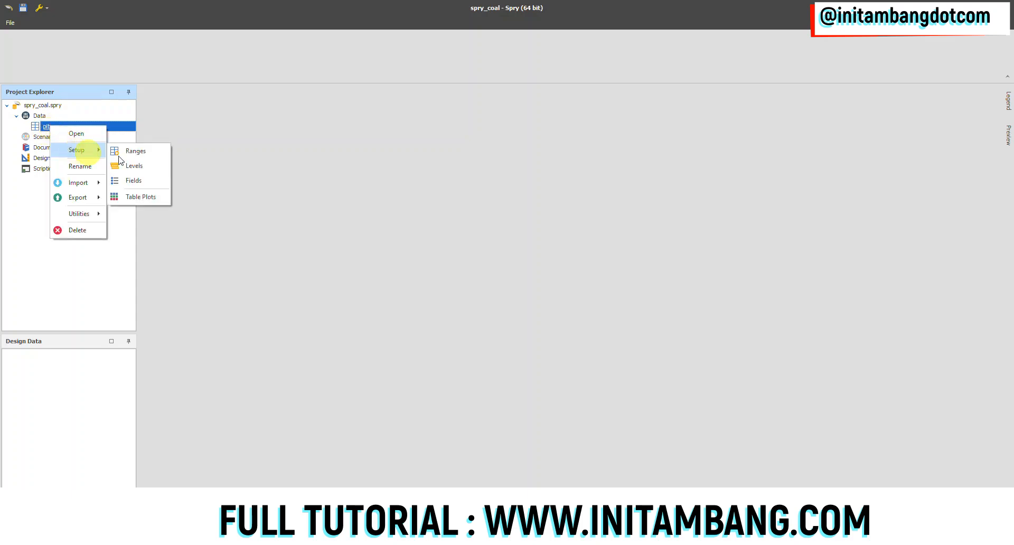
click(135, 180)
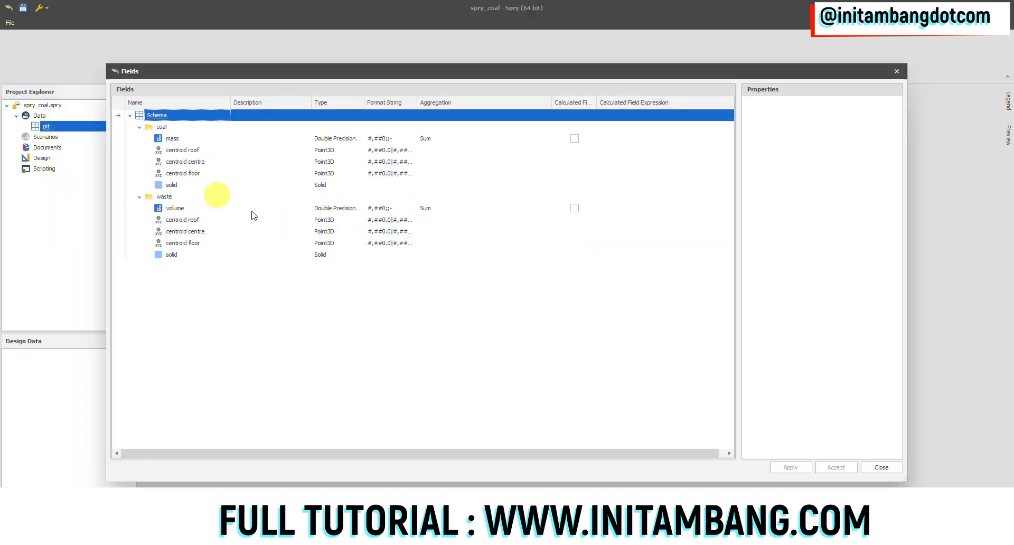
click(881, 466)
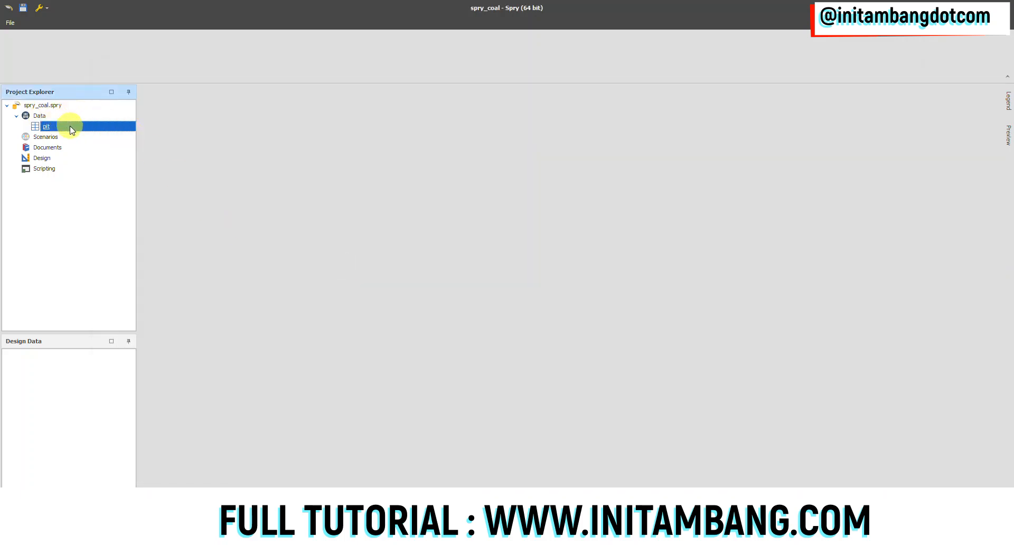
Add a new table named disposal under Data
right_click(43, 115)
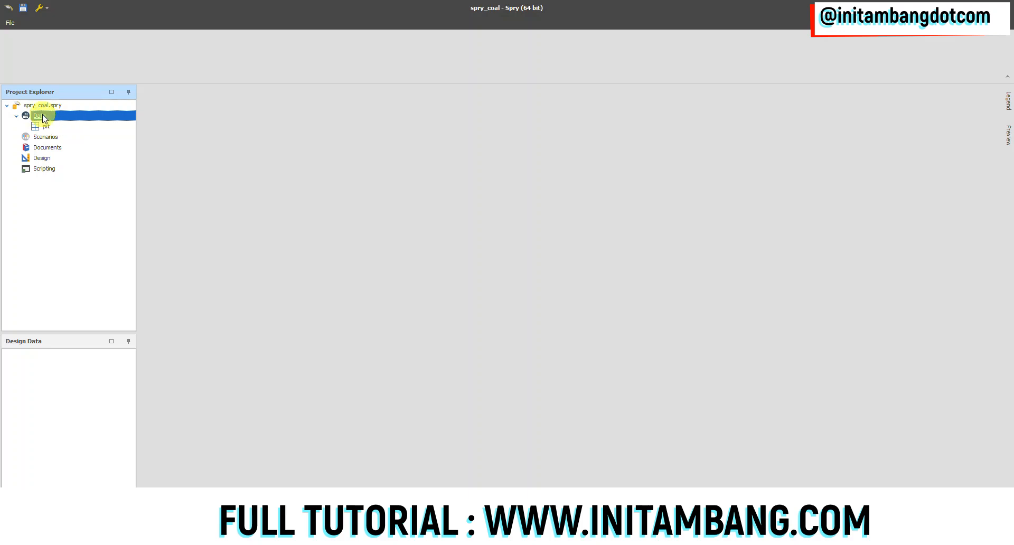
mouse_move(80, 122)
click(152, 123)
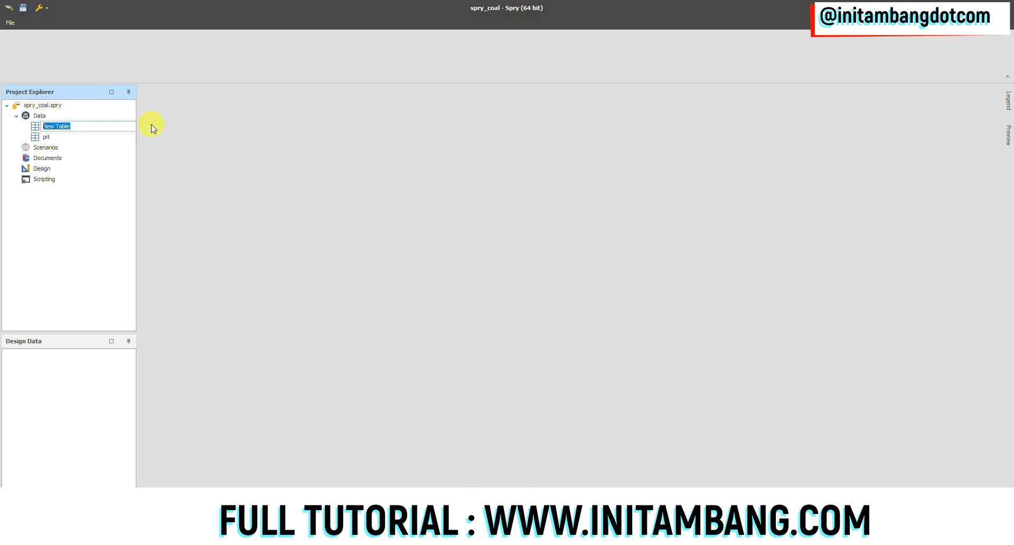
click(52, 136)
click(53, 127)
Define four levels for the disposal table, named disposal, block, strip and bench
right_click(53, 127)
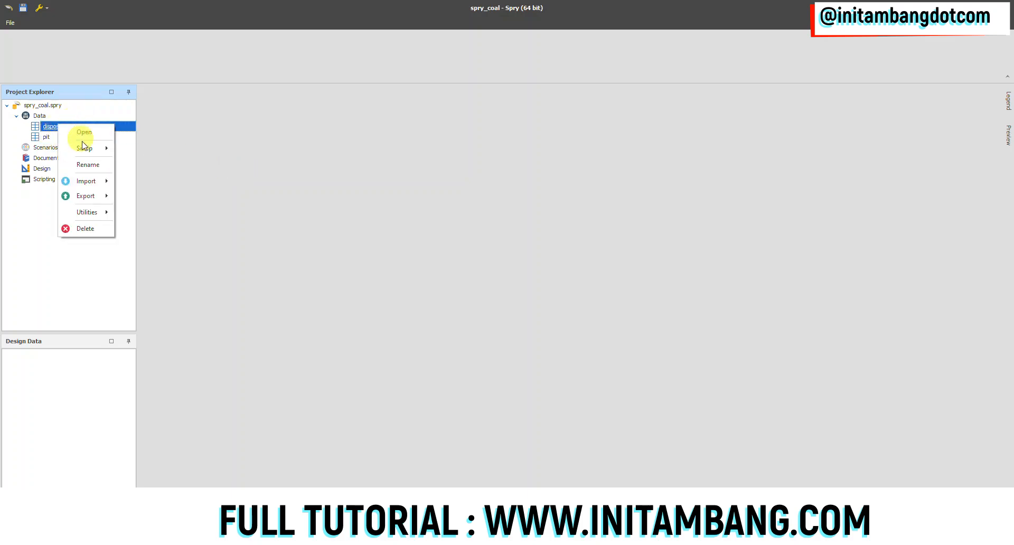
mouse_move(86, 148)
click(137, 165)
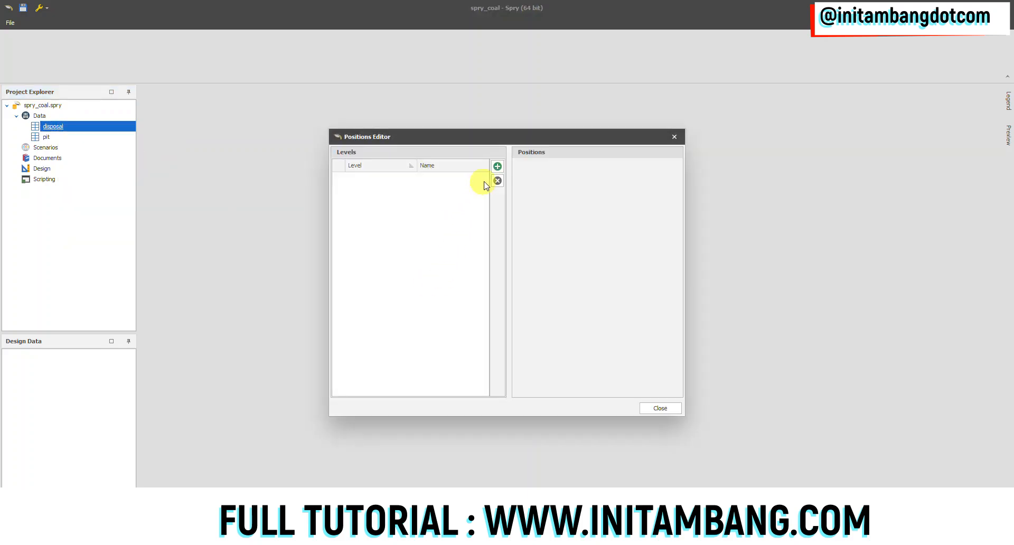
click(497, 166)
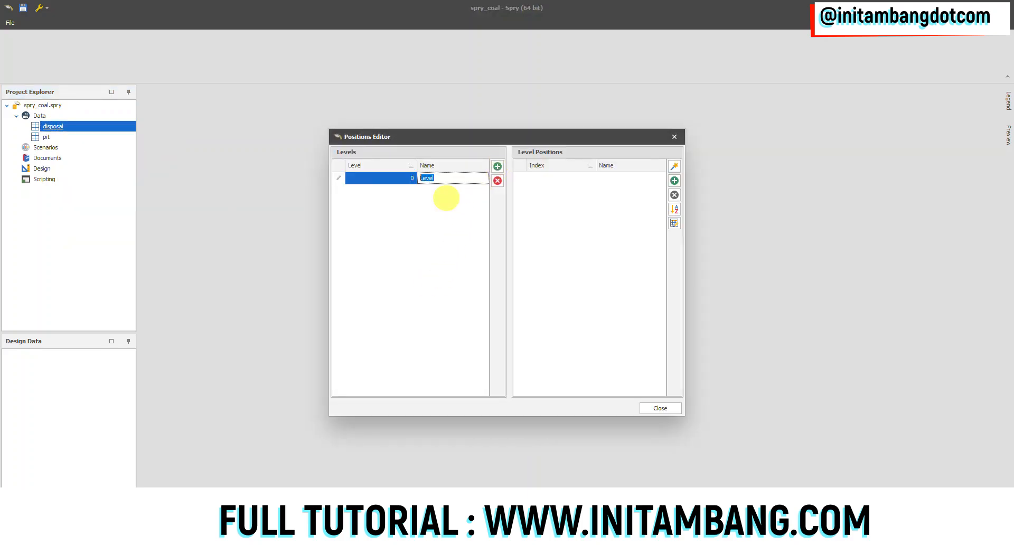
click(497, 166)
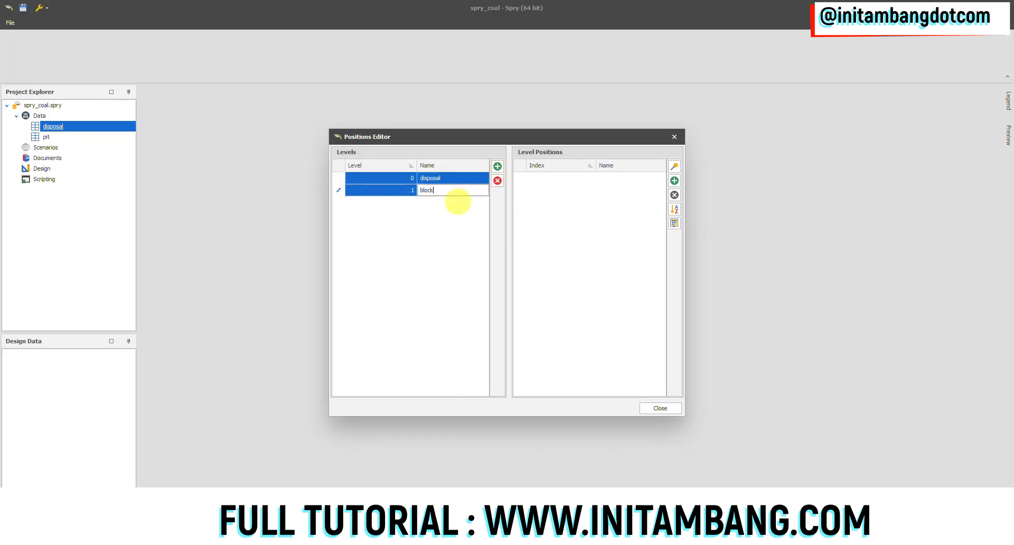
click(497, 166)
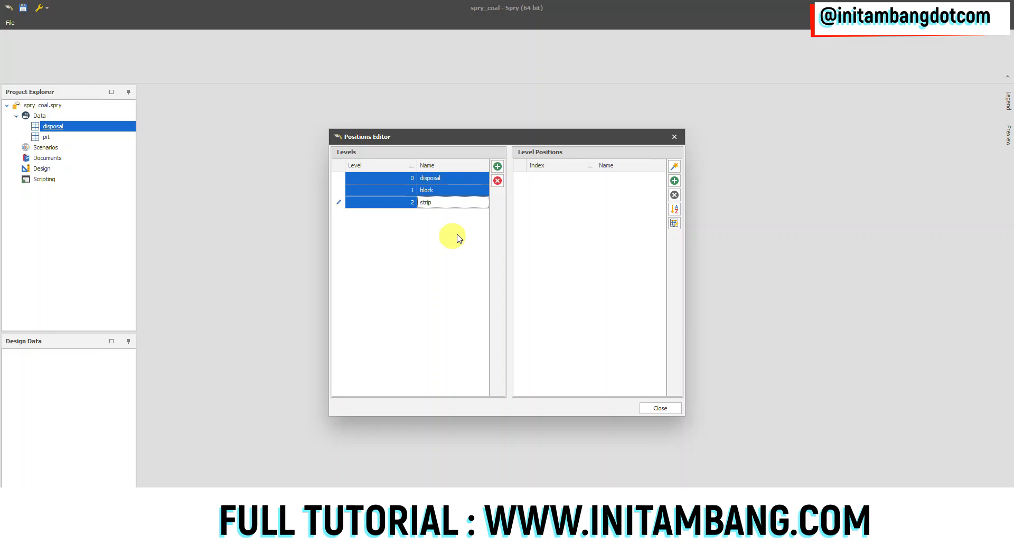
click(497, 166)
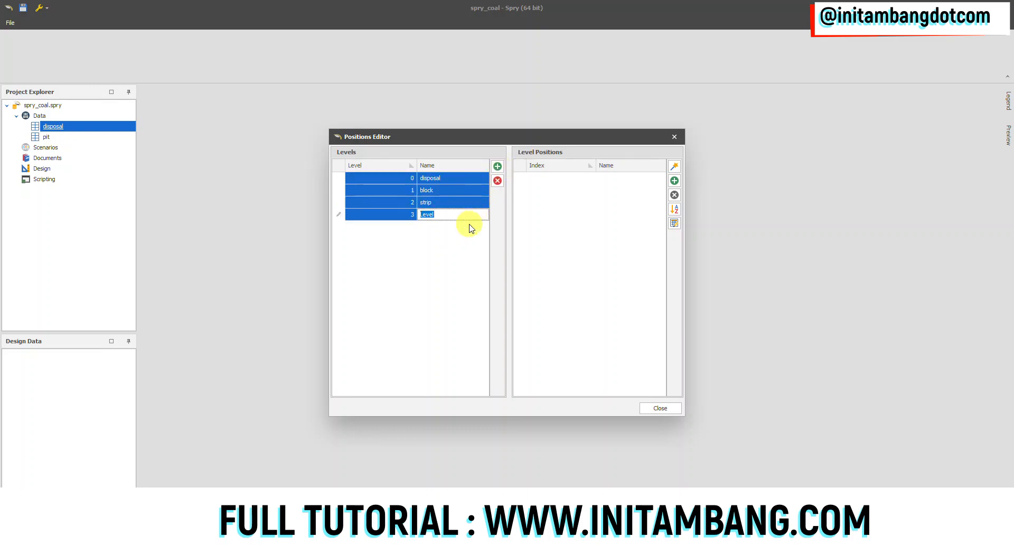
text(bench)
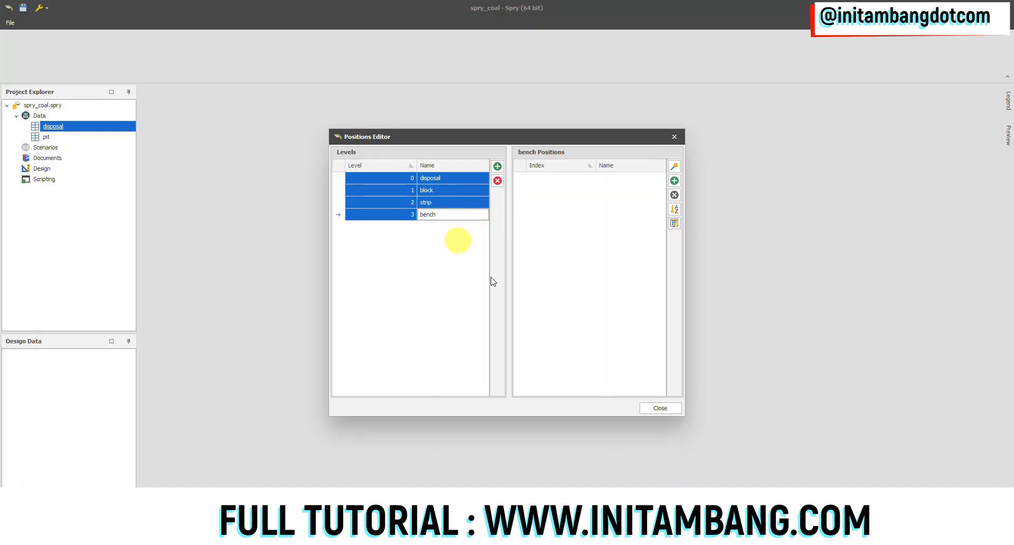
click(654, 408)
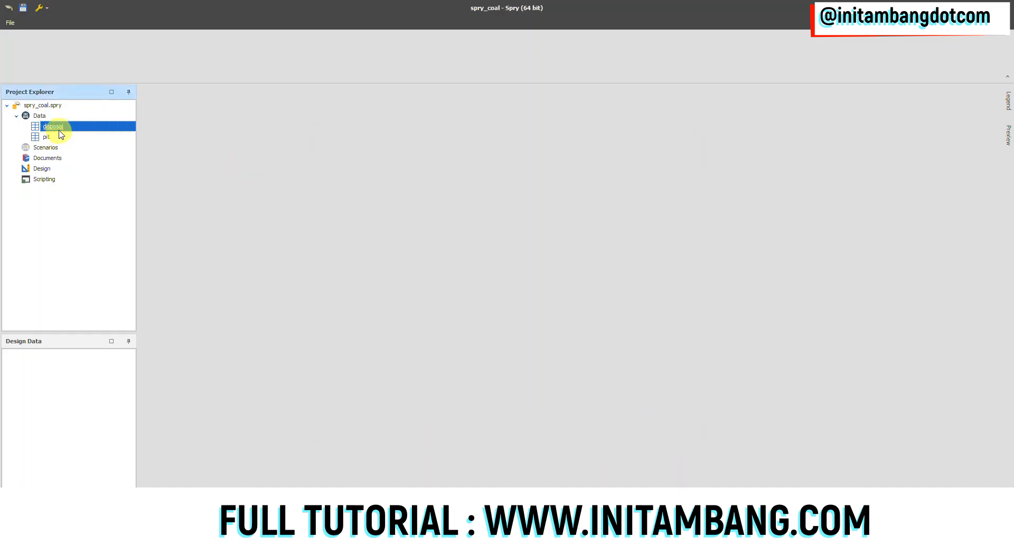
Reopen the disposal table's level setup to check the saved levels, then close it
right_click(62, 130)
mouse_move(92, 151)
click(151, 166)
click(658, 409)
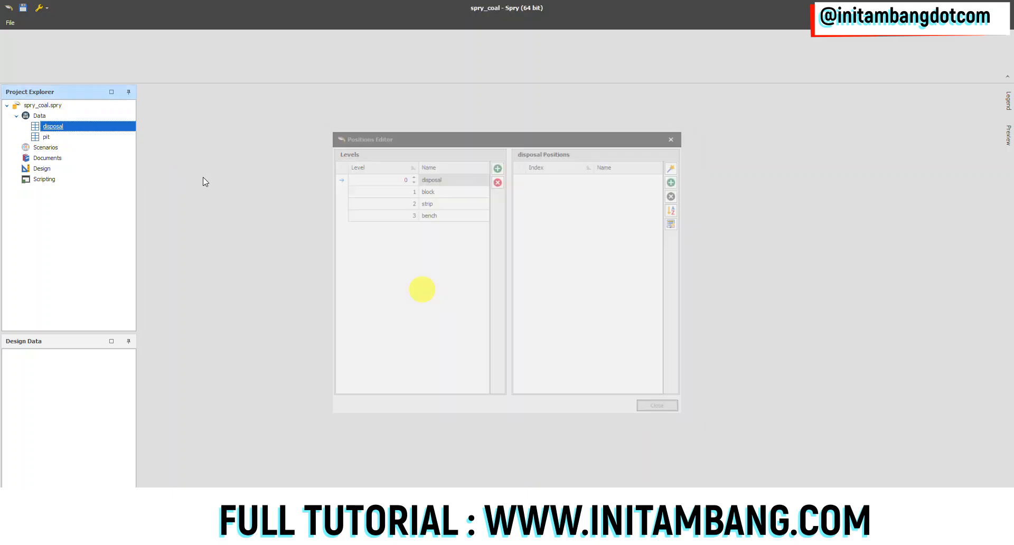
Add a folder named waste under Schema in the disposal table's field setup
right_click(65, 126)
mouse_move(99, 150)
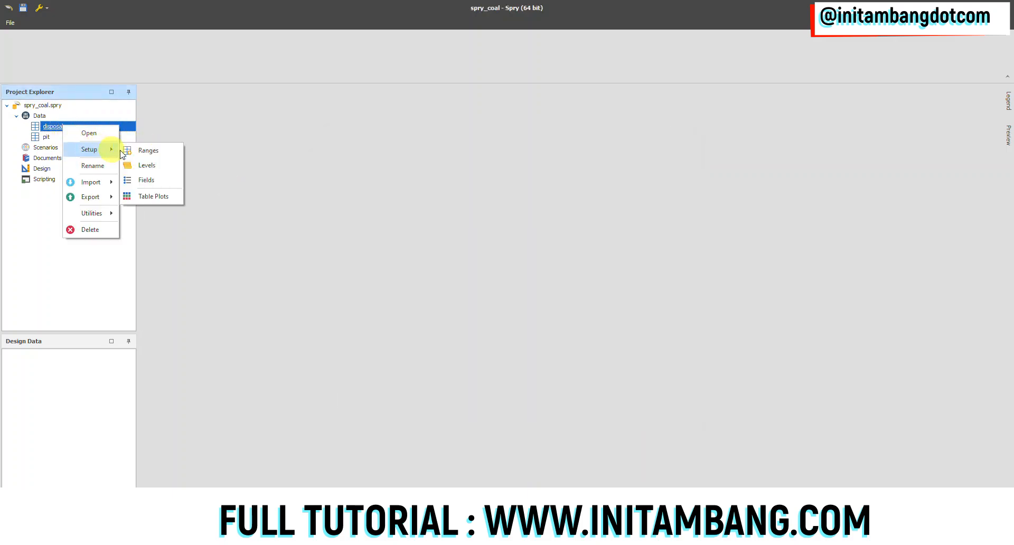
click(153, 181)
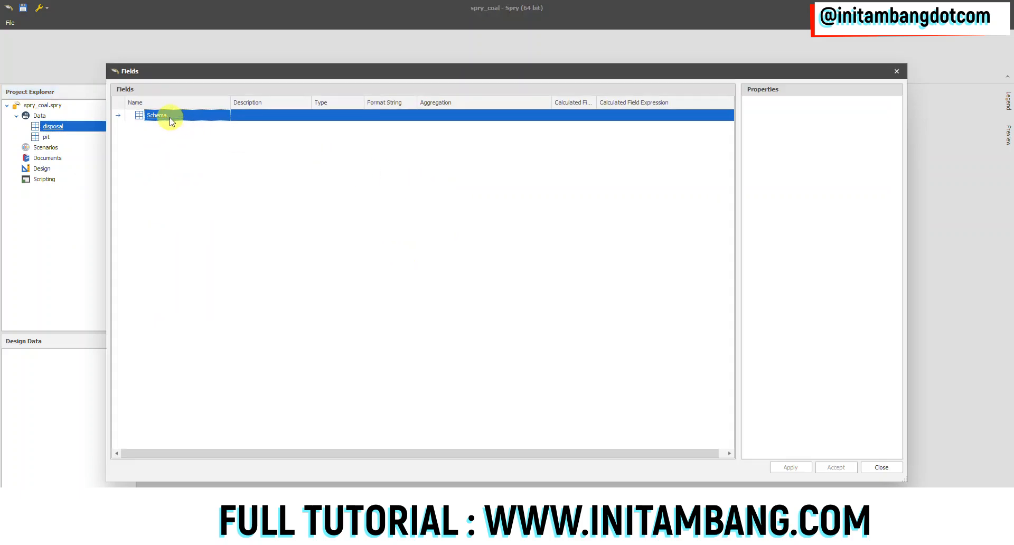
right_click(166, 119)
mouse_move(198, 123)
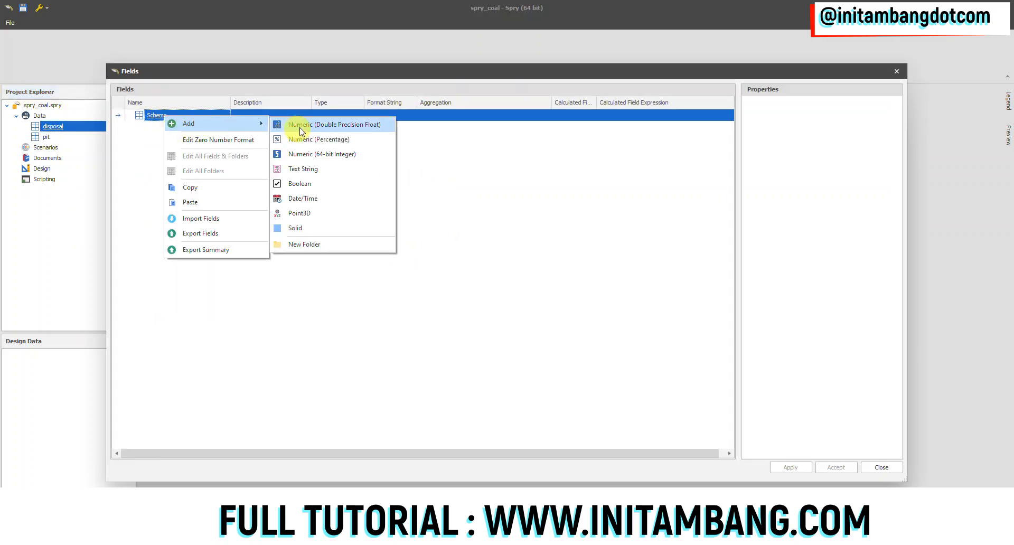
click(307, 244)
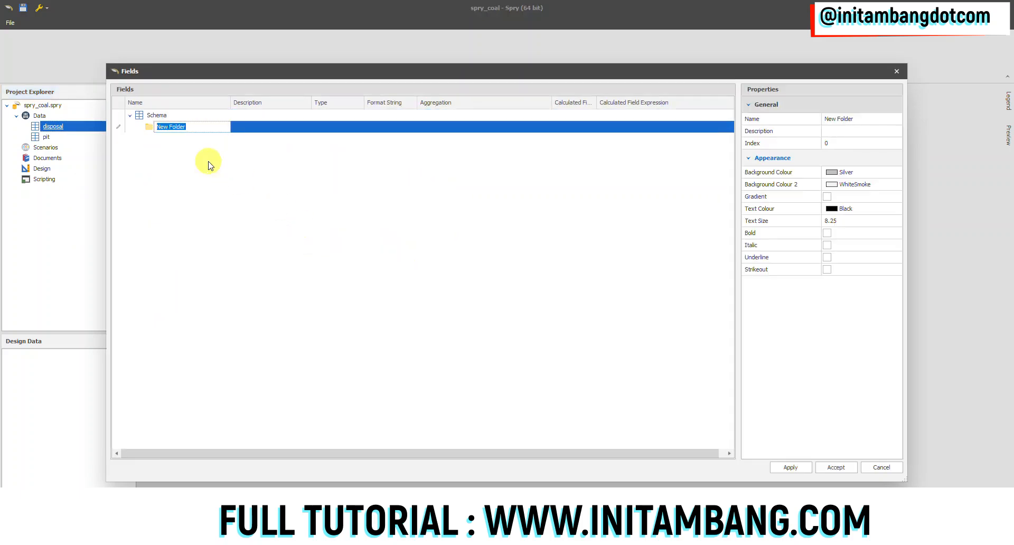
text(vol)
key(Return)
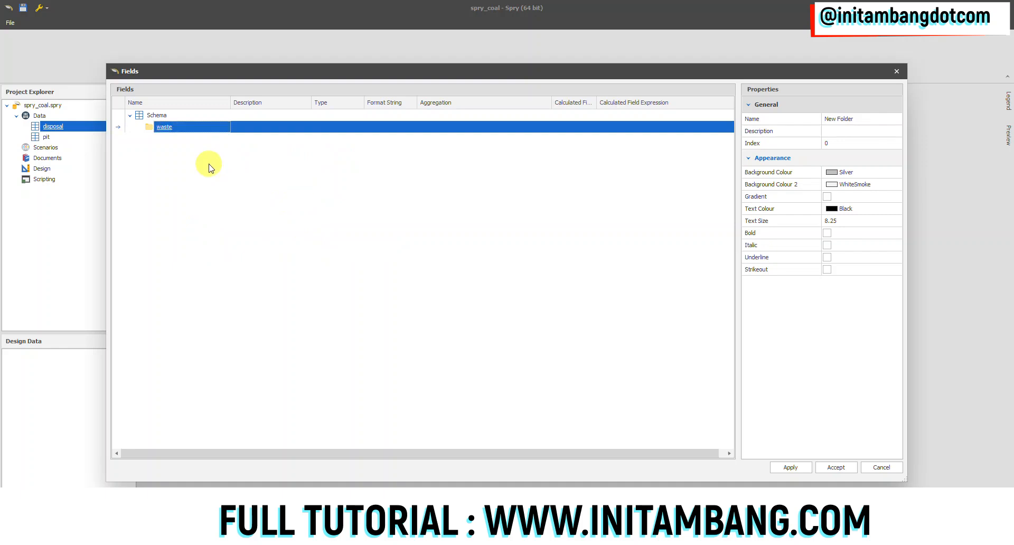
Add a Numeric (Double Precision Float) field named volume to the disposal table's waste folder
right_click(173, 131)
mouse_move(183, 135)
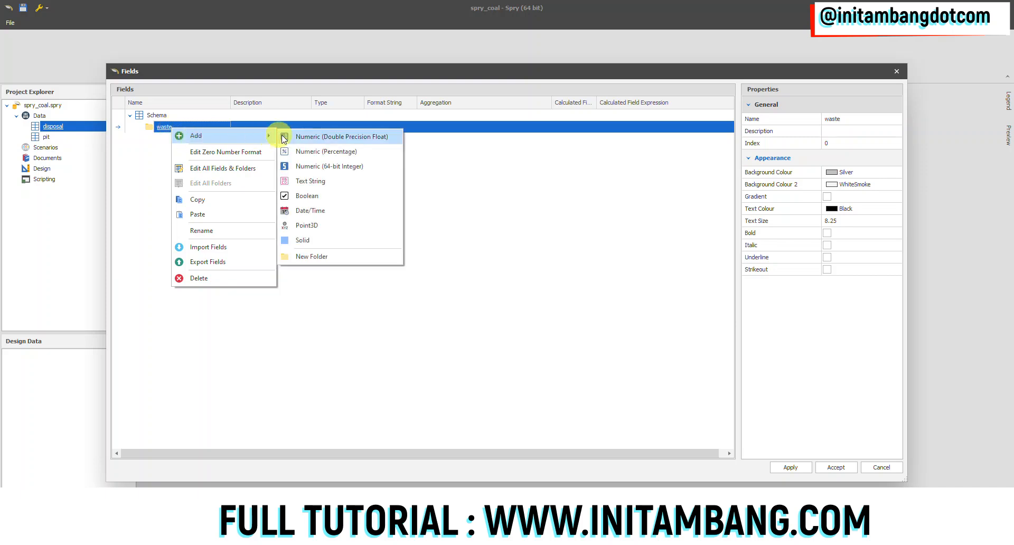
click(297, 137)
text(vo)
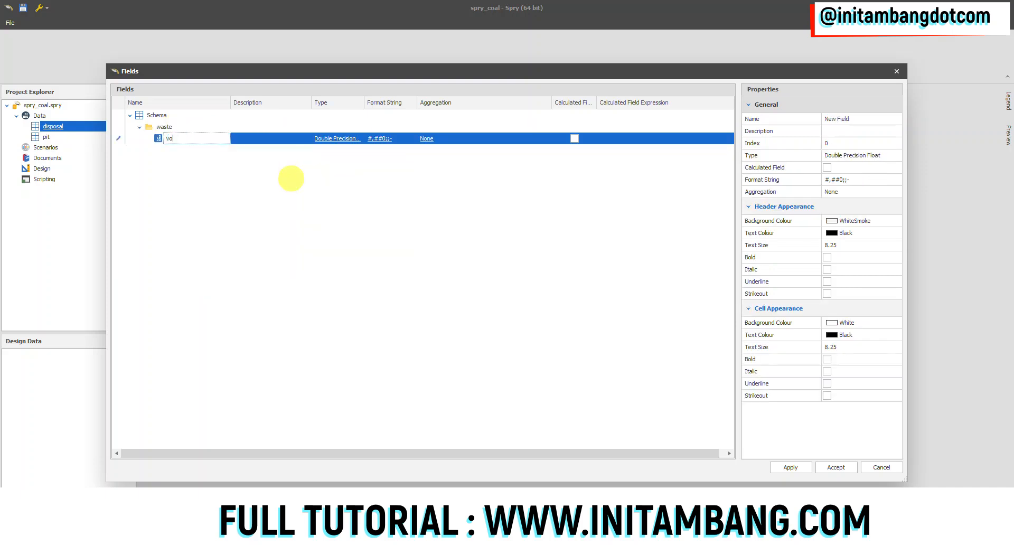
text(lume)
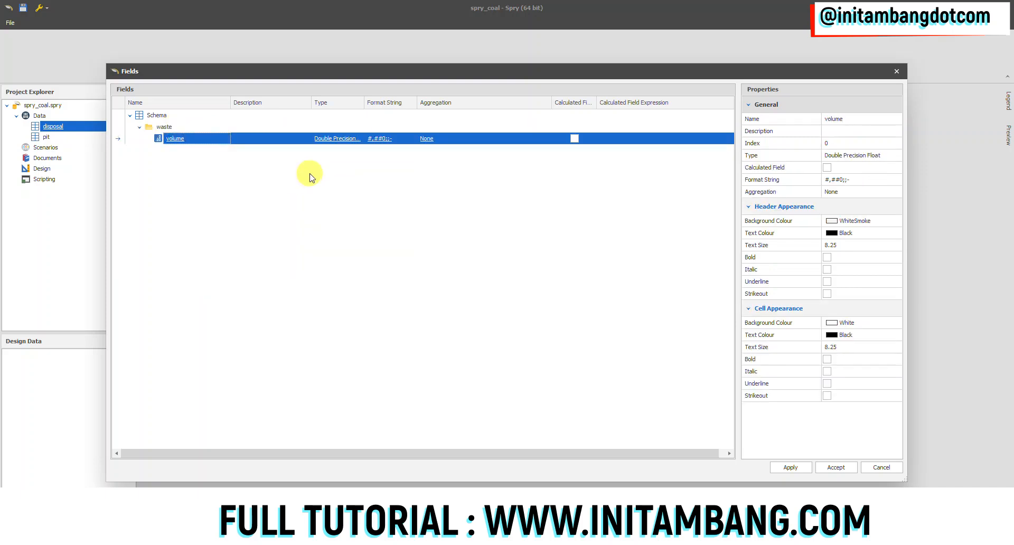
Set the default aggregation of the volume field to Sum
click(441, 139)
click(449, 141)
click(475, 169)
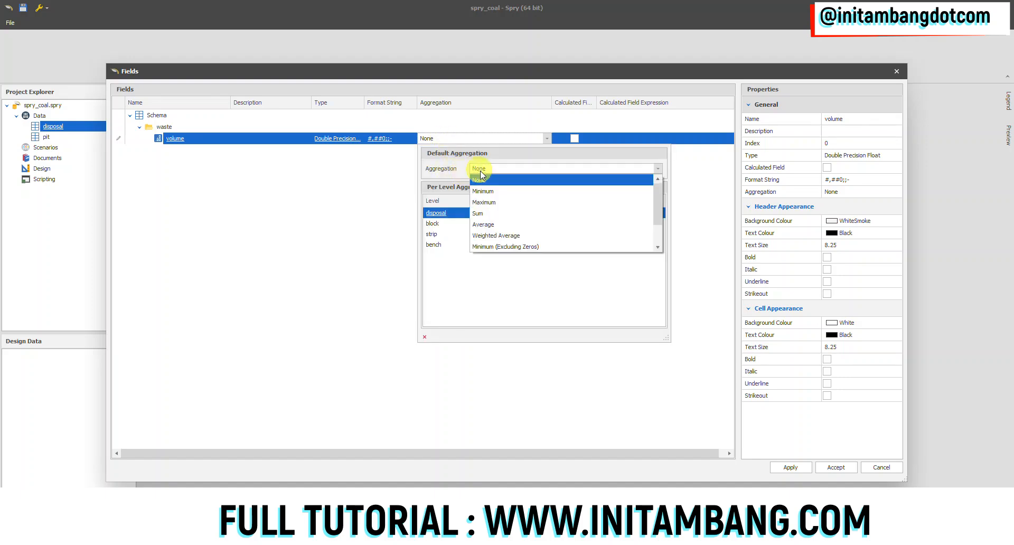
click(482, 217)
click(333, 197)
Add a Point3D field named centroid roof to the waste folder and make two copies of it
right_click(162, 127)
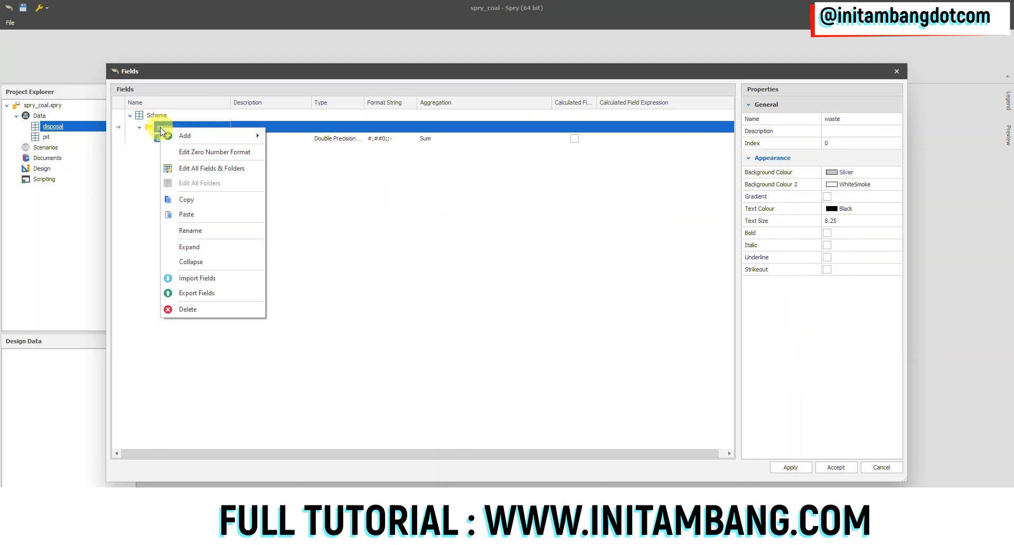
mouse_move(248, 136)
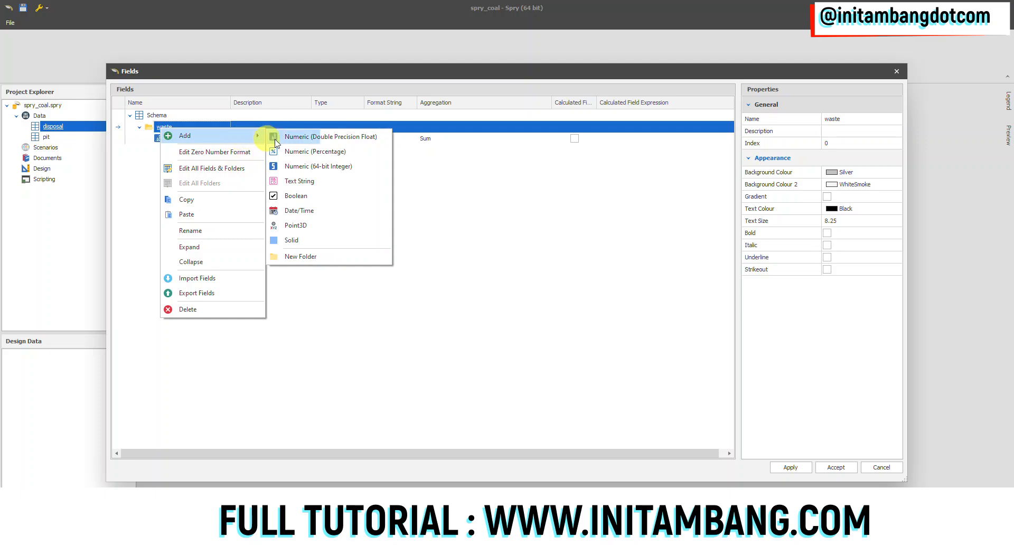
click(294, 226)
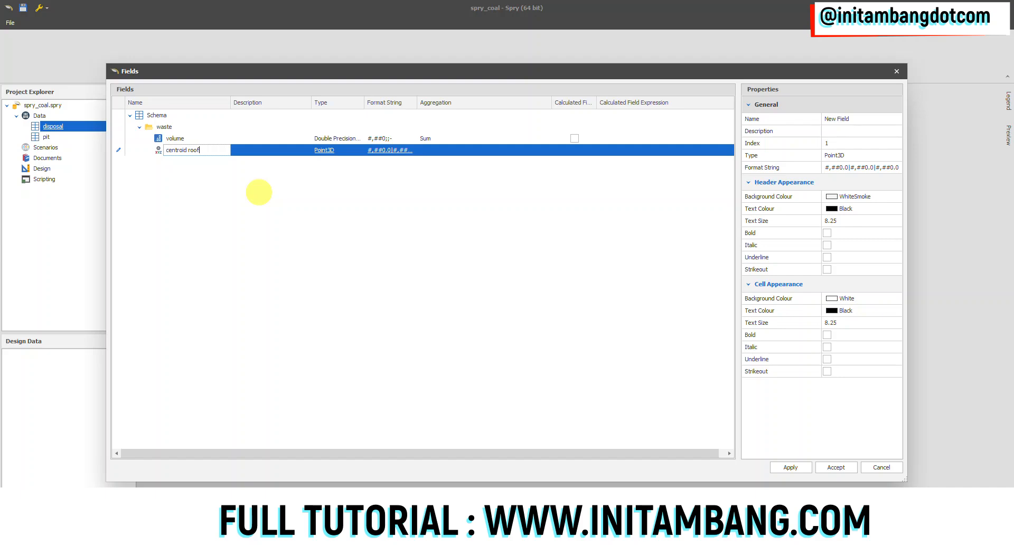
key(Return)
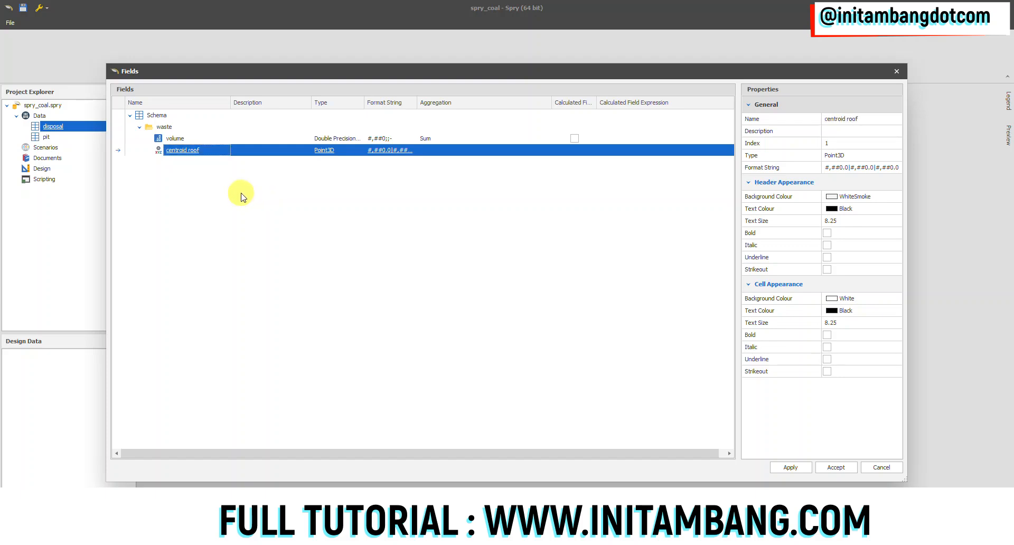
right_click(197, 151)
click(207, 159)
right_click(206, 162)
click(214, 170)
Rename the disposal table's first centroid roof copy as centroid centre and the second as centroid floor
click(333, 162)
drag(874, 119, 848, 121)
text(cen)
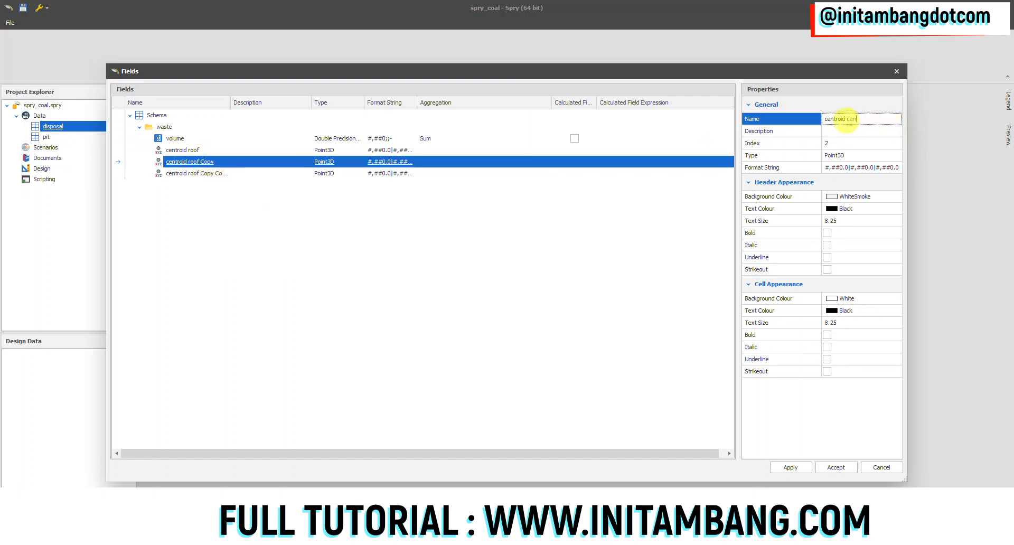
click(498, 213)
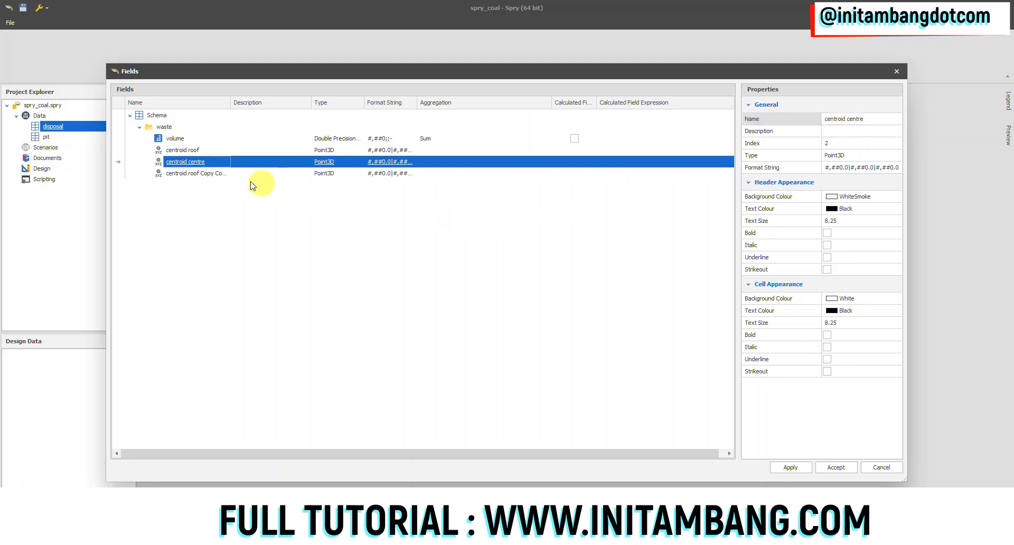
click(211, 174)
click(889, 122)
drag(889, 122, 848, 123)
text(floor)
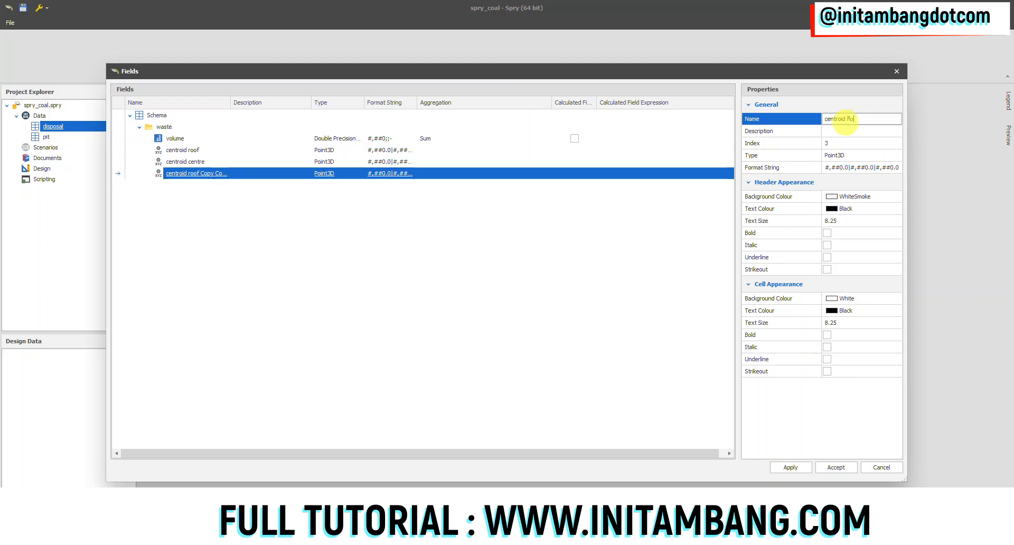
Add a Solid field named solid to the disposal table's waste folder, apply the field changes and close the field editor
right_click(164, 130)
mouse_move(209, 134)
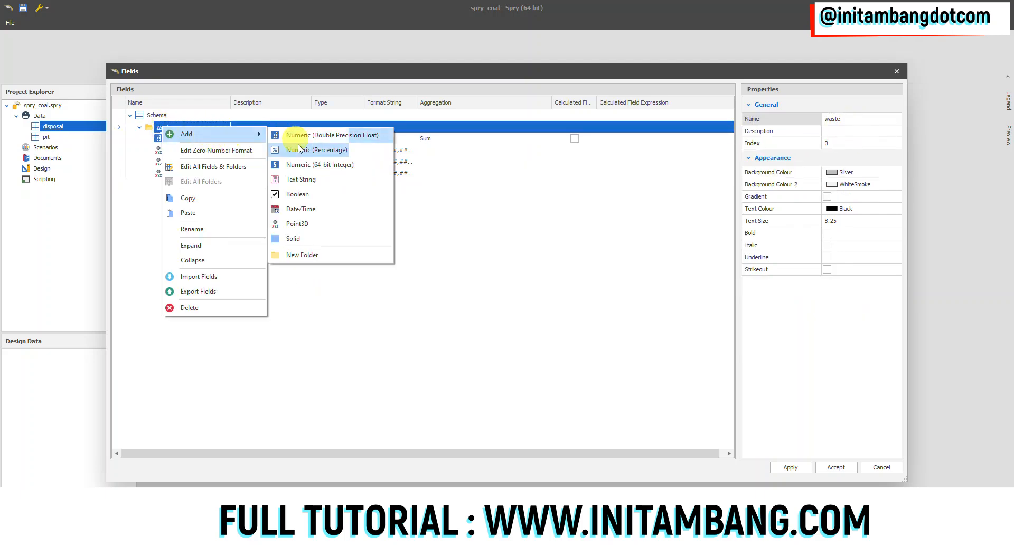
click(308, 238)
text(solid)
key(Return)
click(790, 468)
click(881, 467)
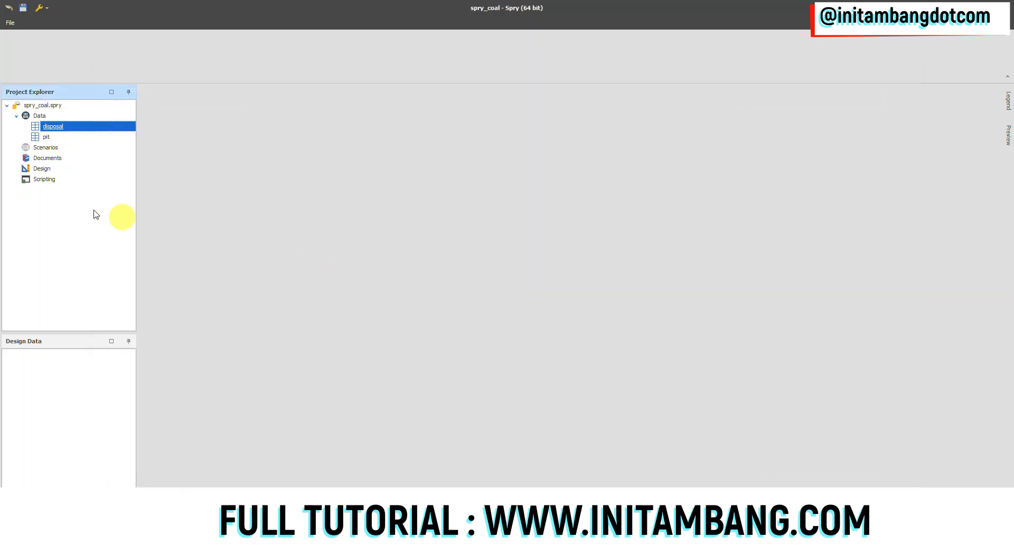
click(56, 136)
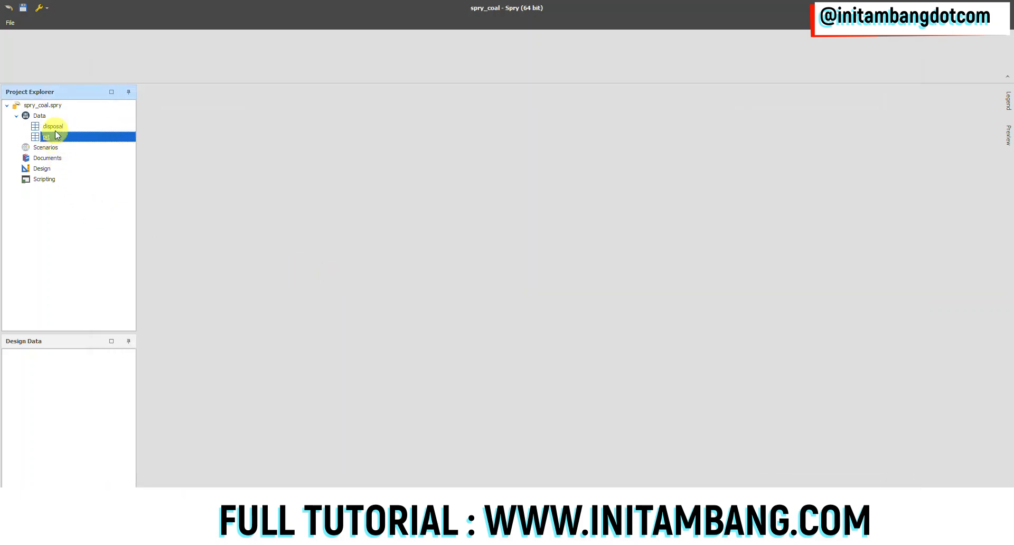
click(58, 126)
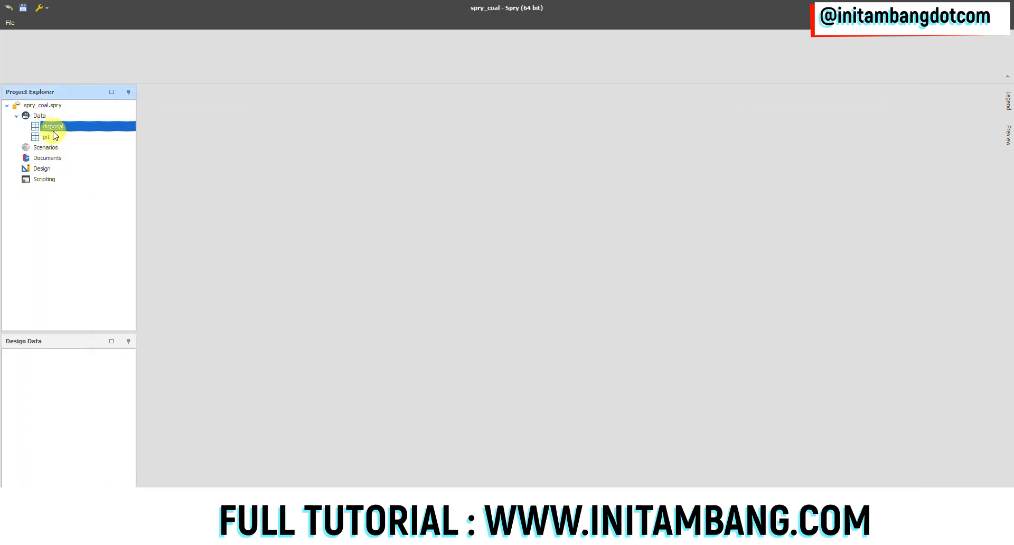
click(51, 137)
click(55, 128)
click(43, 138)
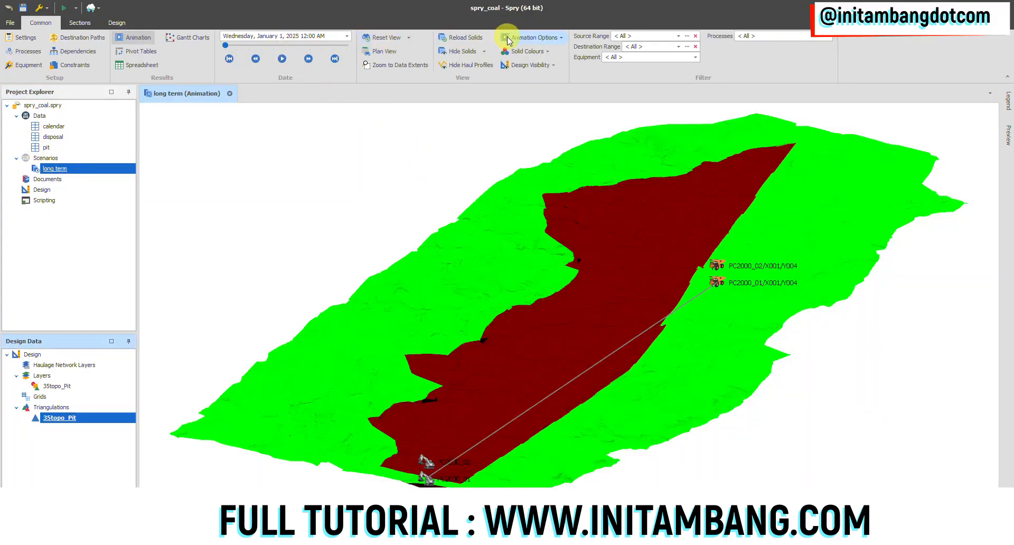
Play the long term scenario's animation from January 1, 2025 to view the mining and dumping sequence
click(283, 59)
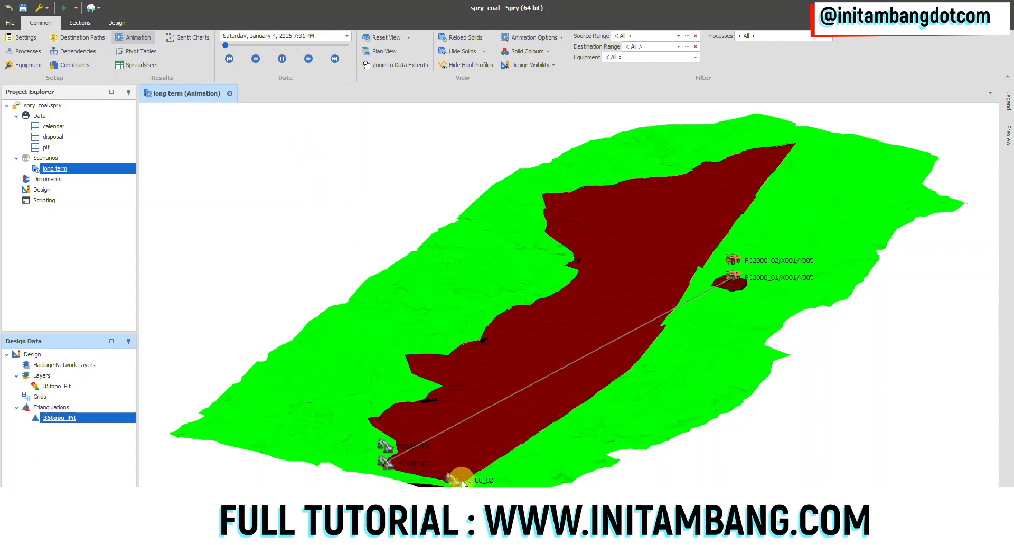